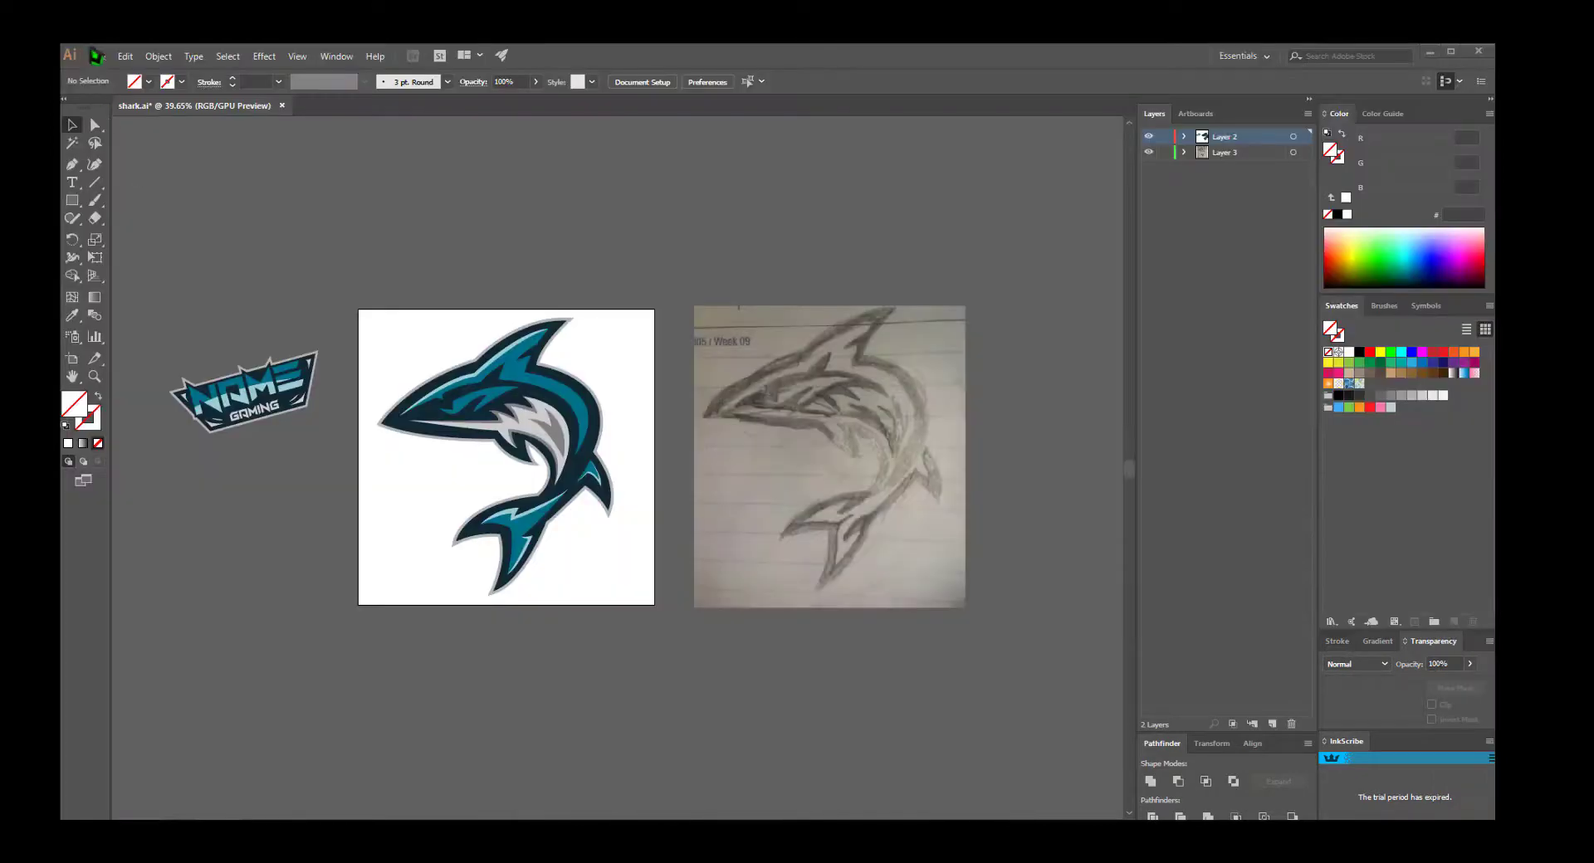
Create a new blank document with the default settings.
left_click(117, 56)
left_click(146, 76)
key("Return")
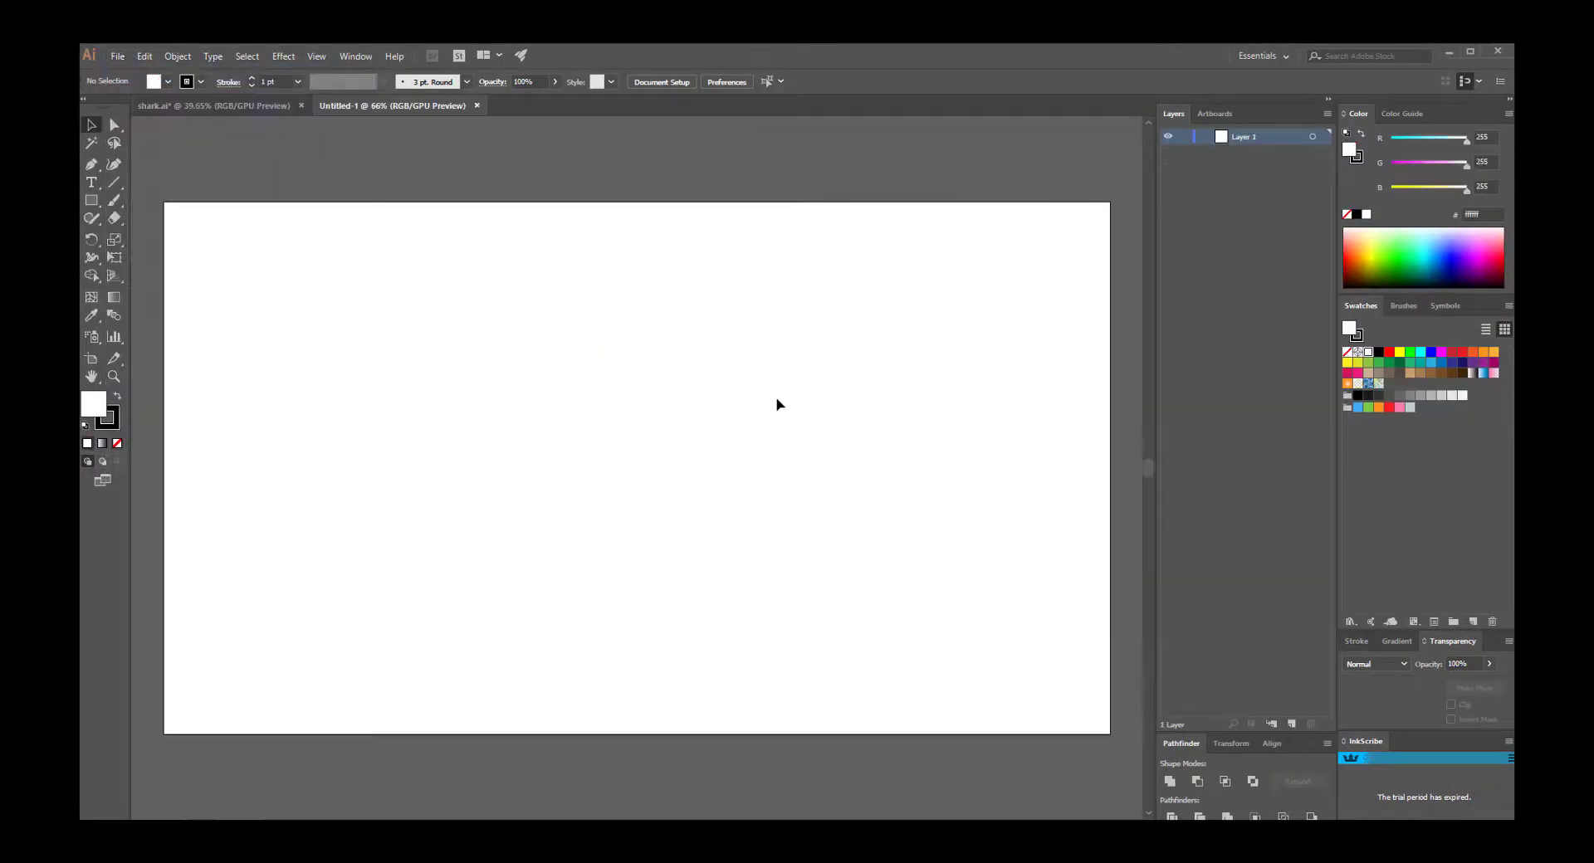
Add a layer and paste in the shark artwork at 50% opacity.
left_click(1292, 724)
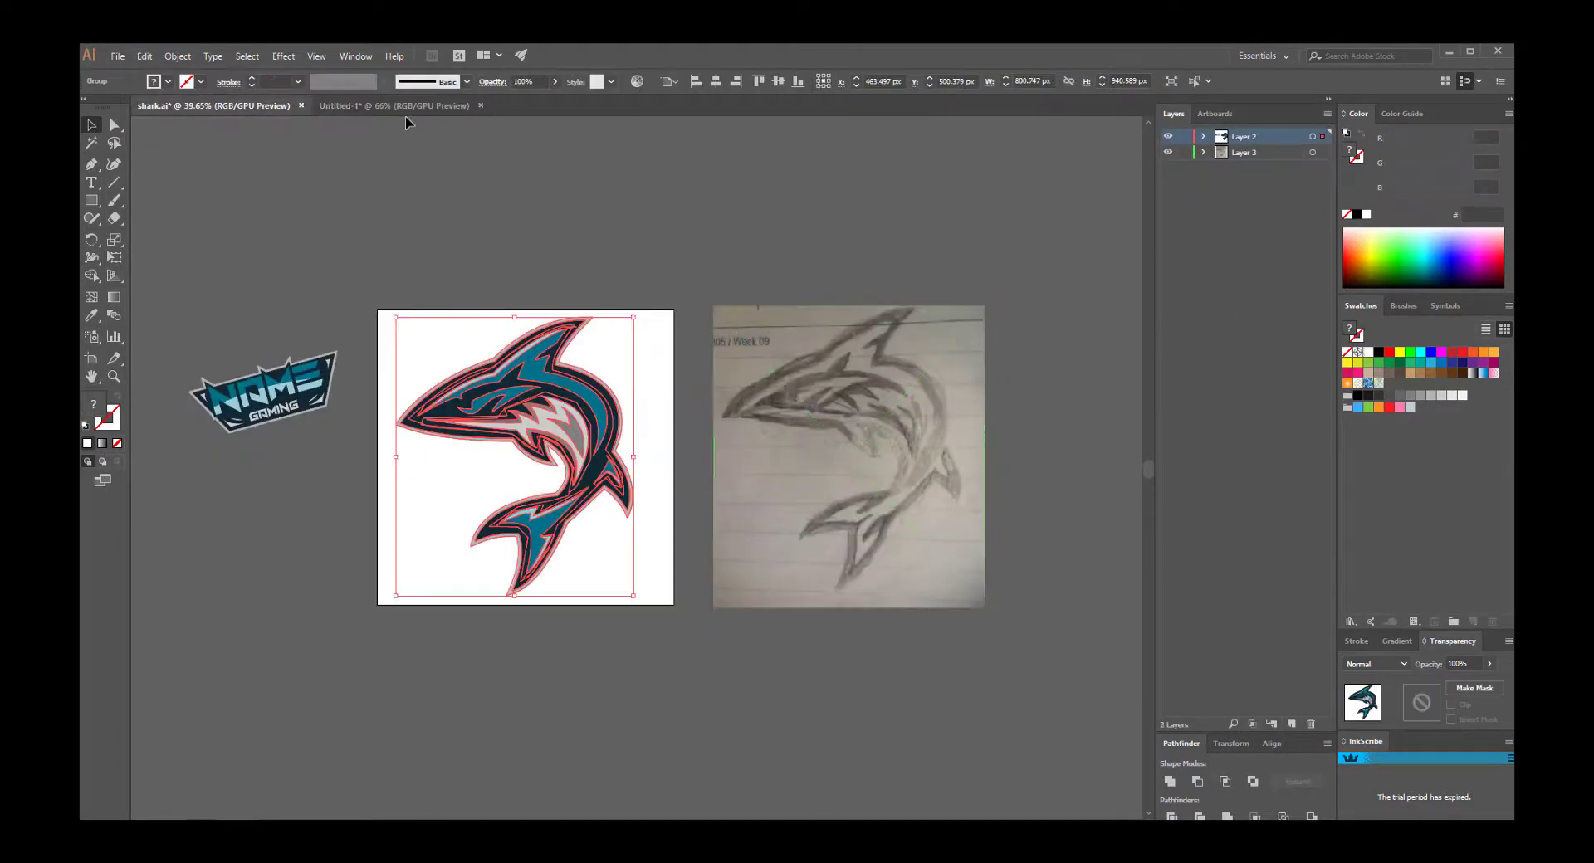
key("ctrl+a")
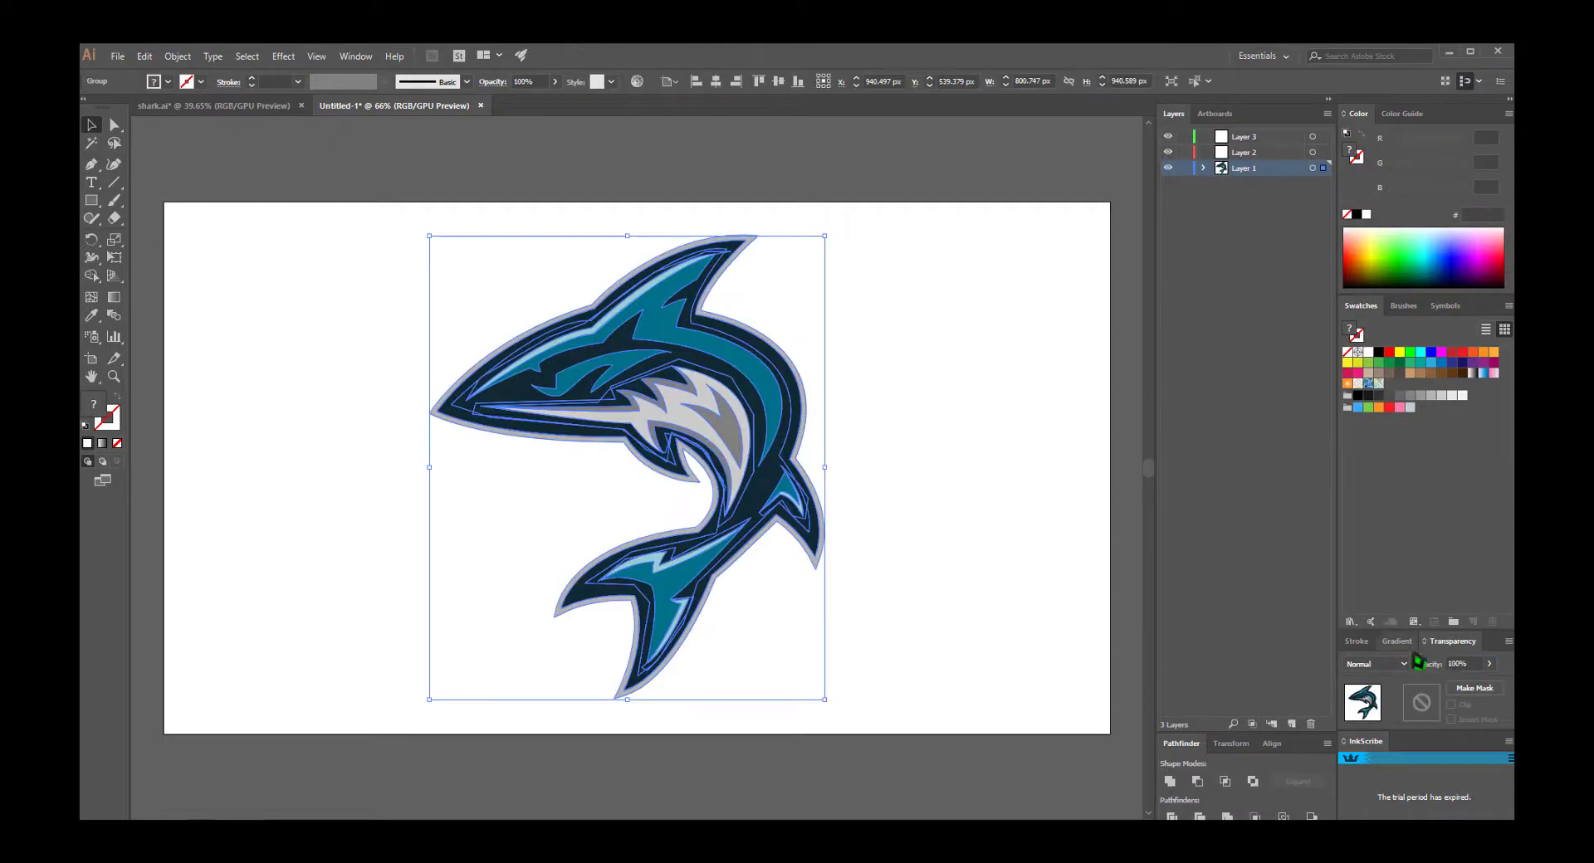
type("50")
key("Return")
Lock the faded shark's layer and rename the empty layer above it 'color'.
left_click(1184, 168)
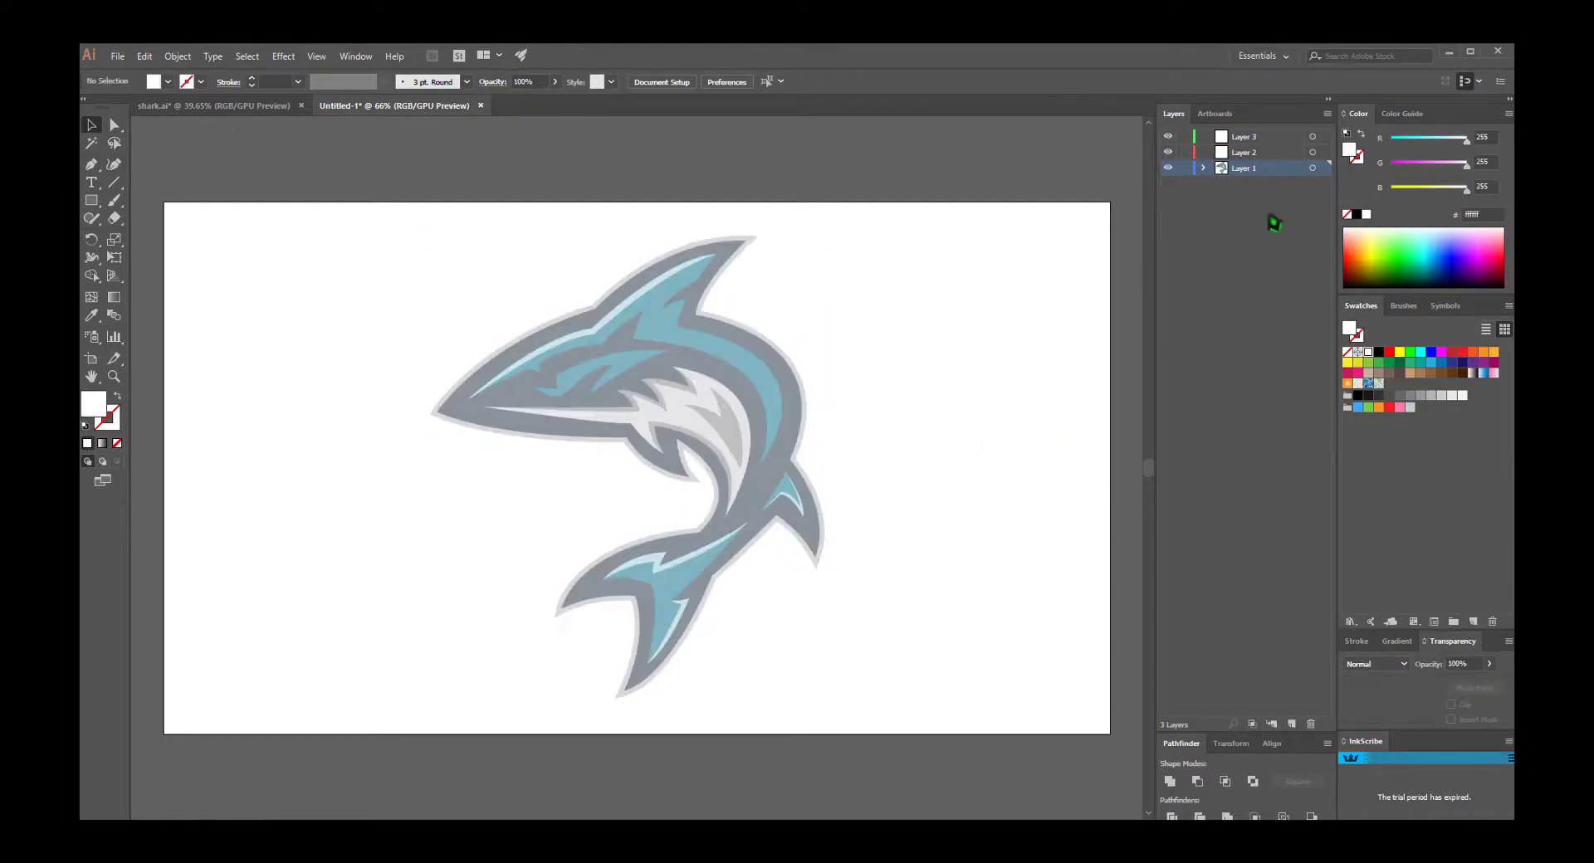
left_click(1243, 137)
type("outline")
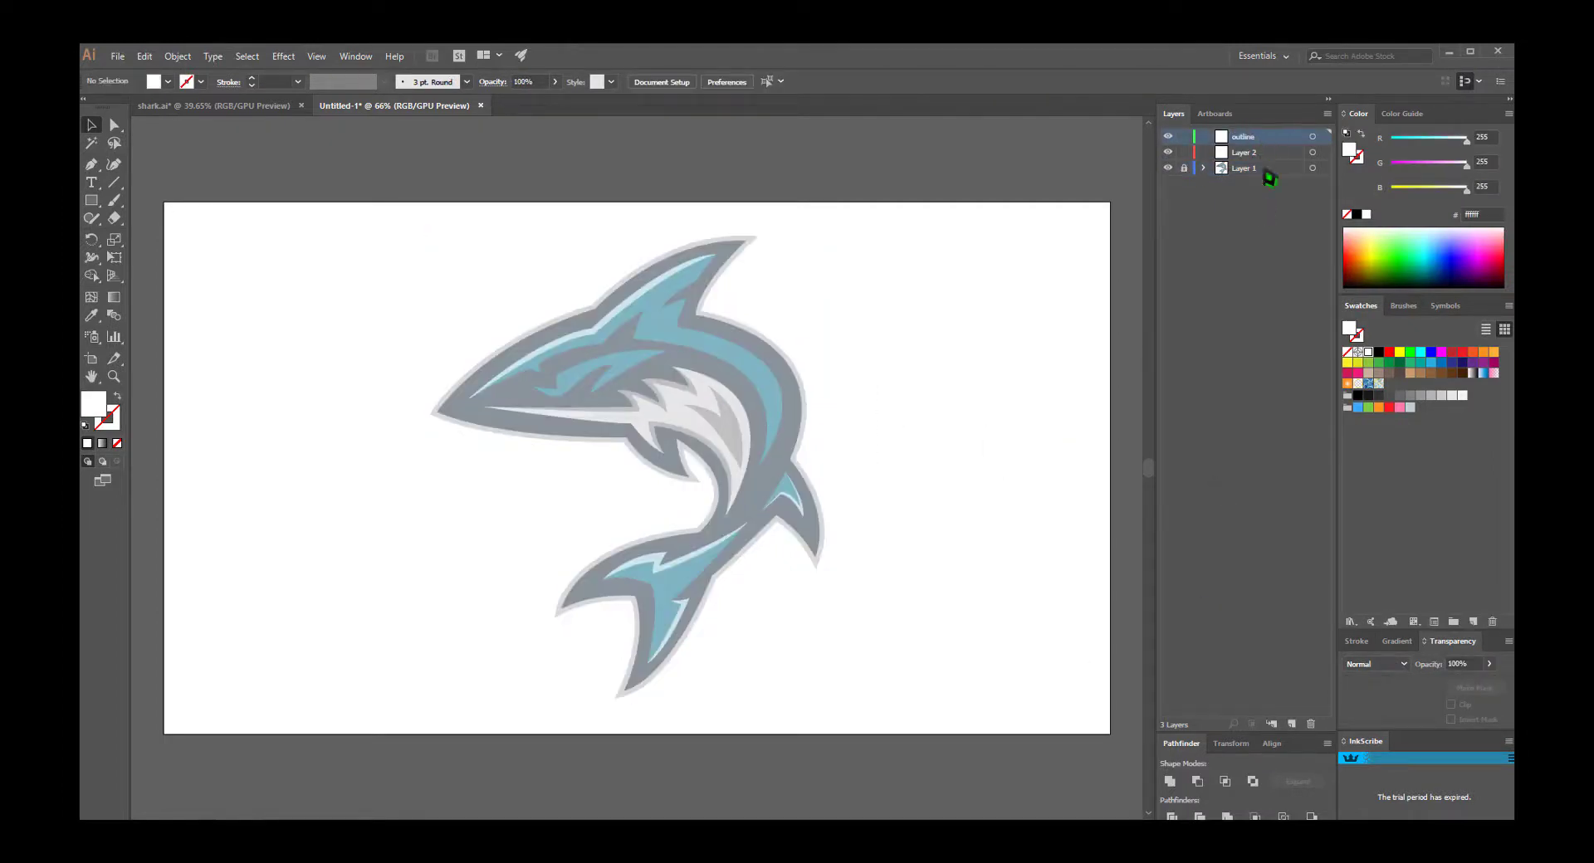
double_click(1264, 154)
type("color")
key("Return")
left_click(486, 434)
Start a Pen outline at the nose with no fill and a black stroke, curving over the head.
key("p")
left_click(216, 575)
left_click_drag(559, 351, 642, 342)
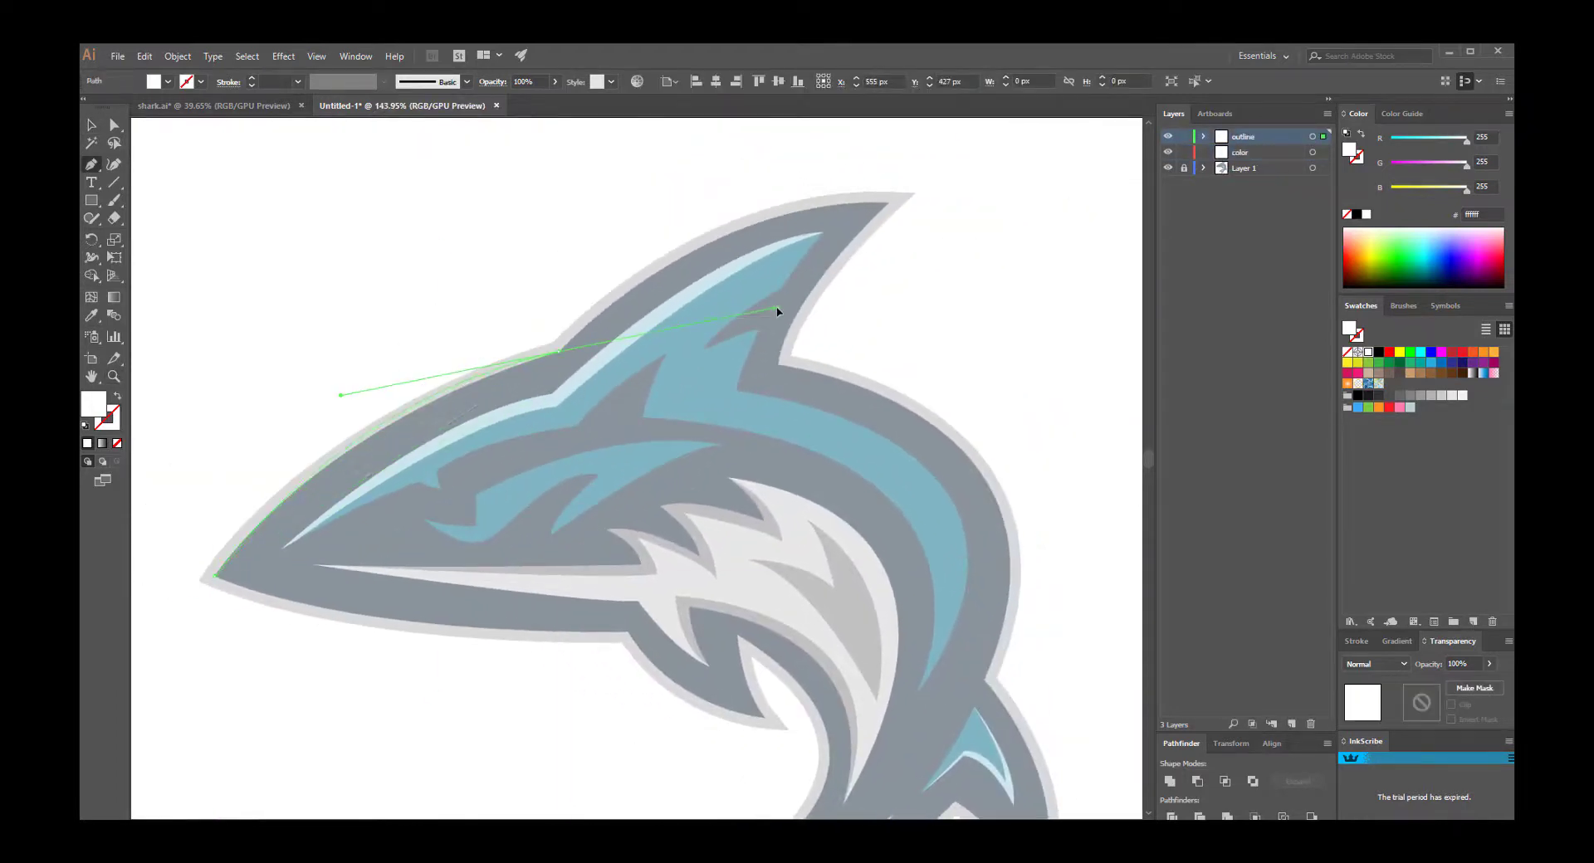
left_click(106, 419)
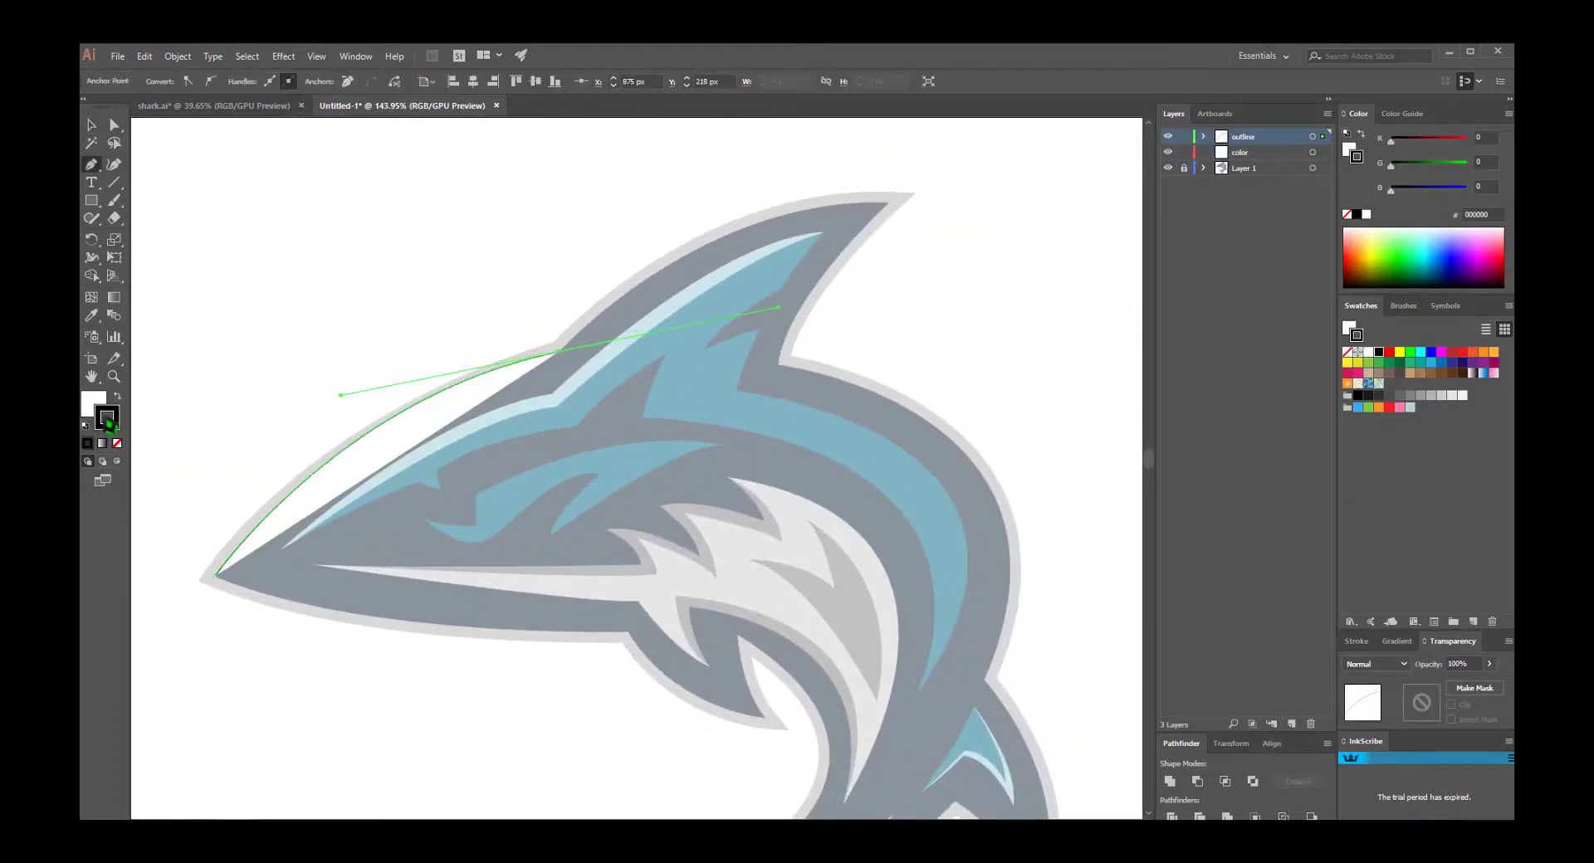
left_click(117, 443)
left_click(558, 352)
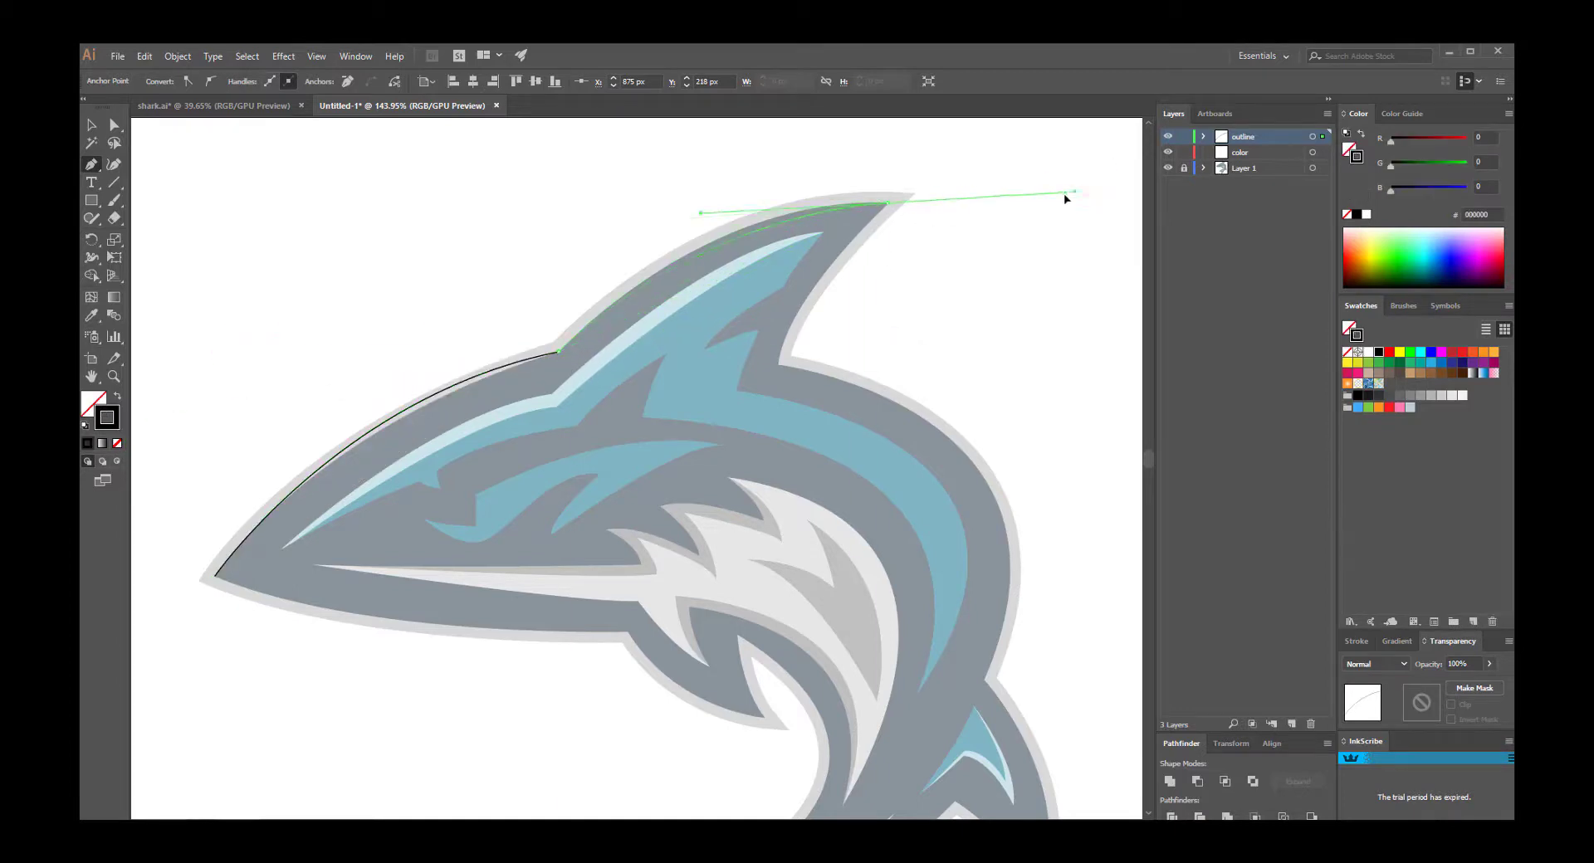
left_click_drag(778, 361, 795, 396)
scroll(839, 473, "down", 3)
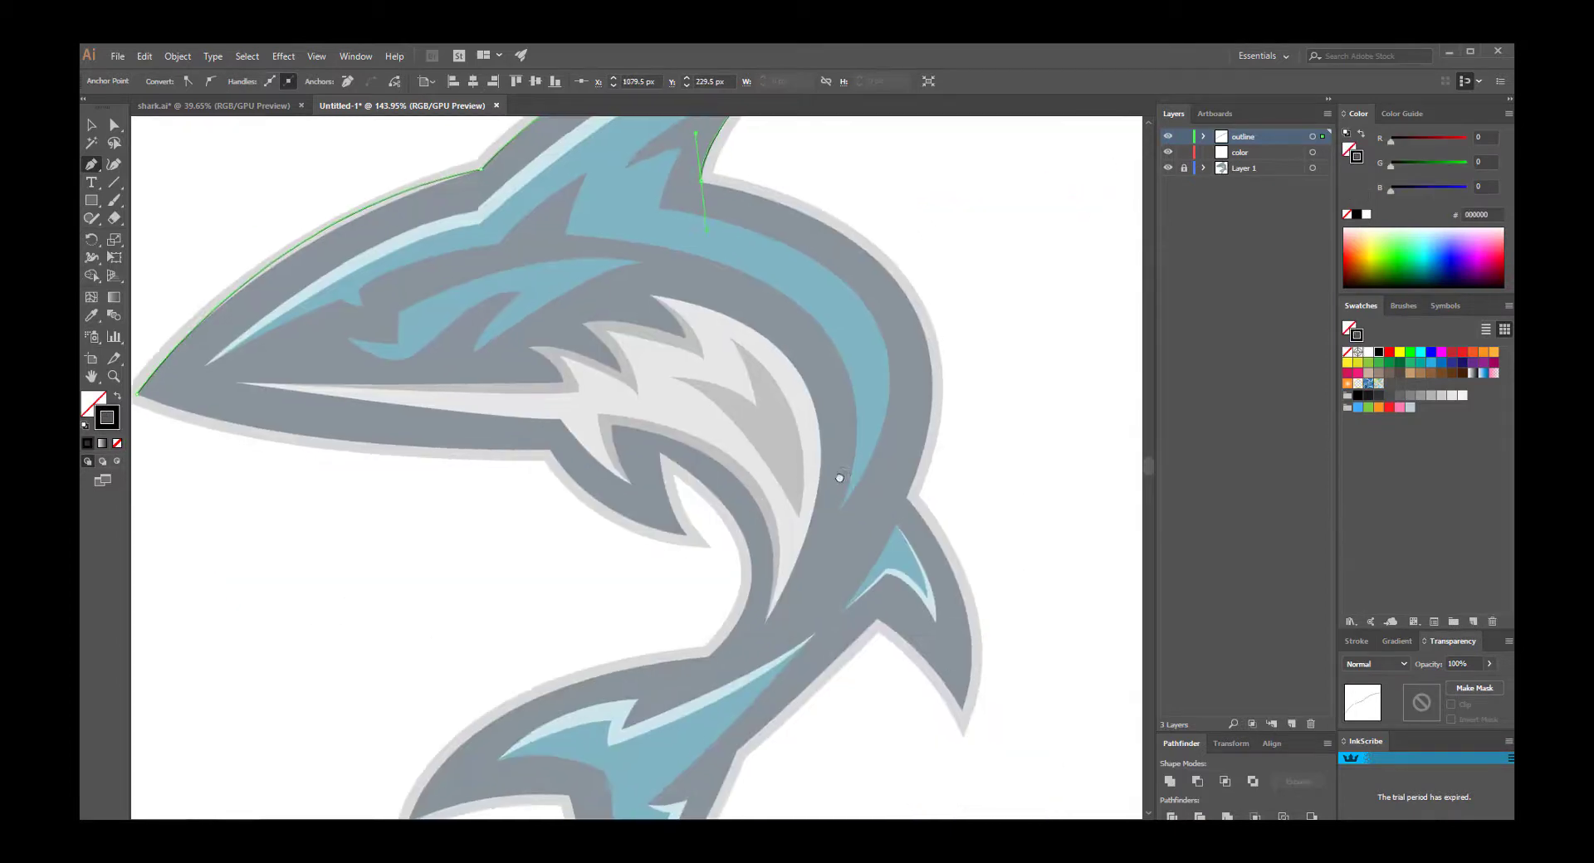
Continue the outline down the back, around the small fin and along the tail edge.
left_click_drag(891, 499, 777, 626)
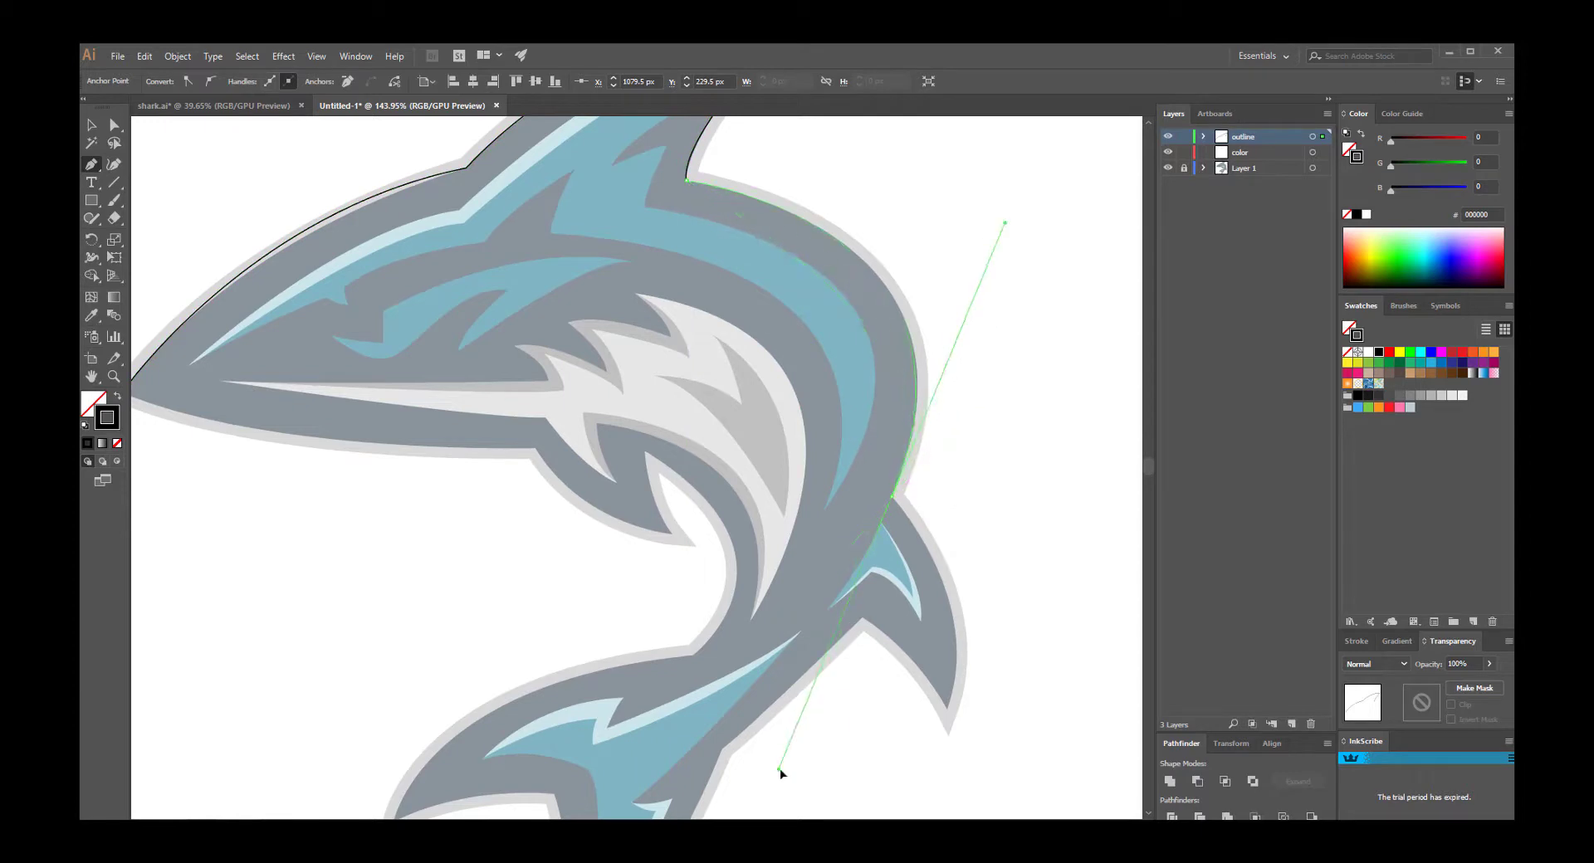
left_click(891, 498)
left_click_drag(948, 704, 910, 807)
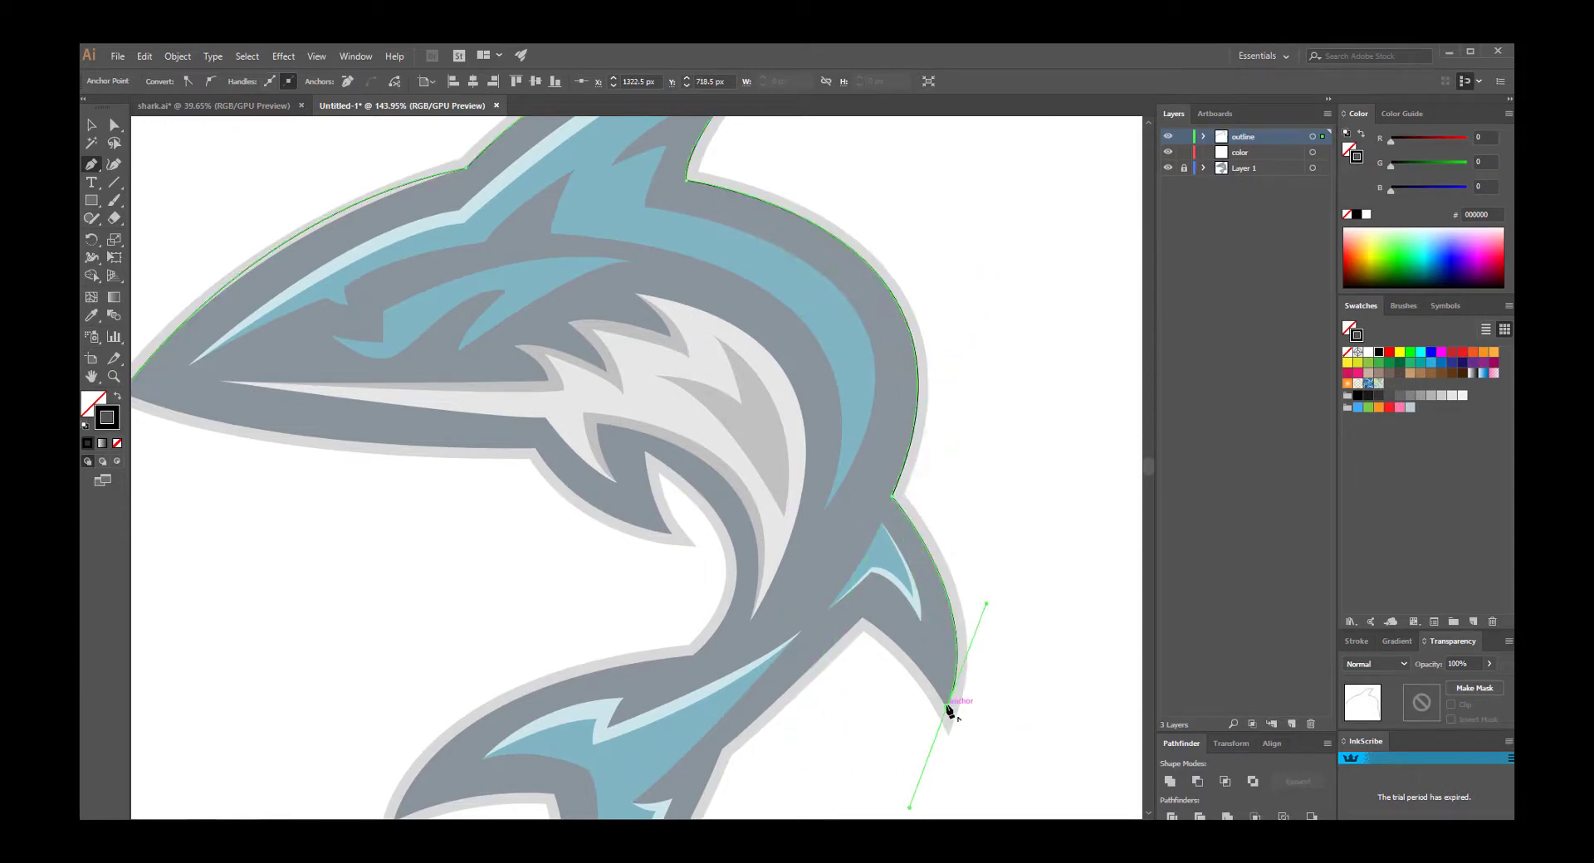
left_click_drag(949, 707, 916, 810)
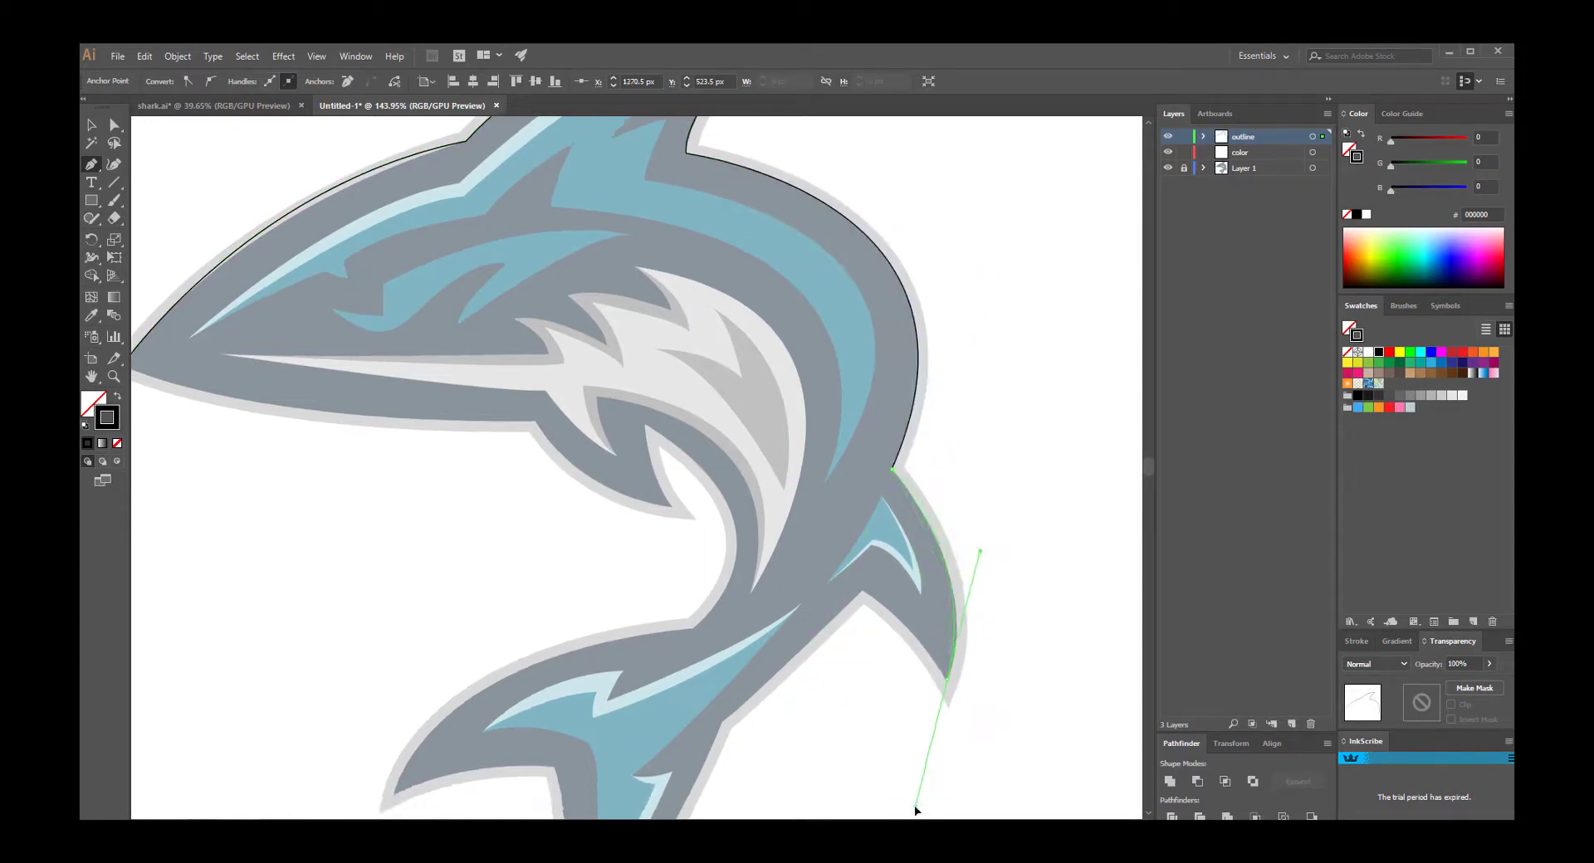
left_click(948, 679)
left_click_drag(864, 591, 822, 573)
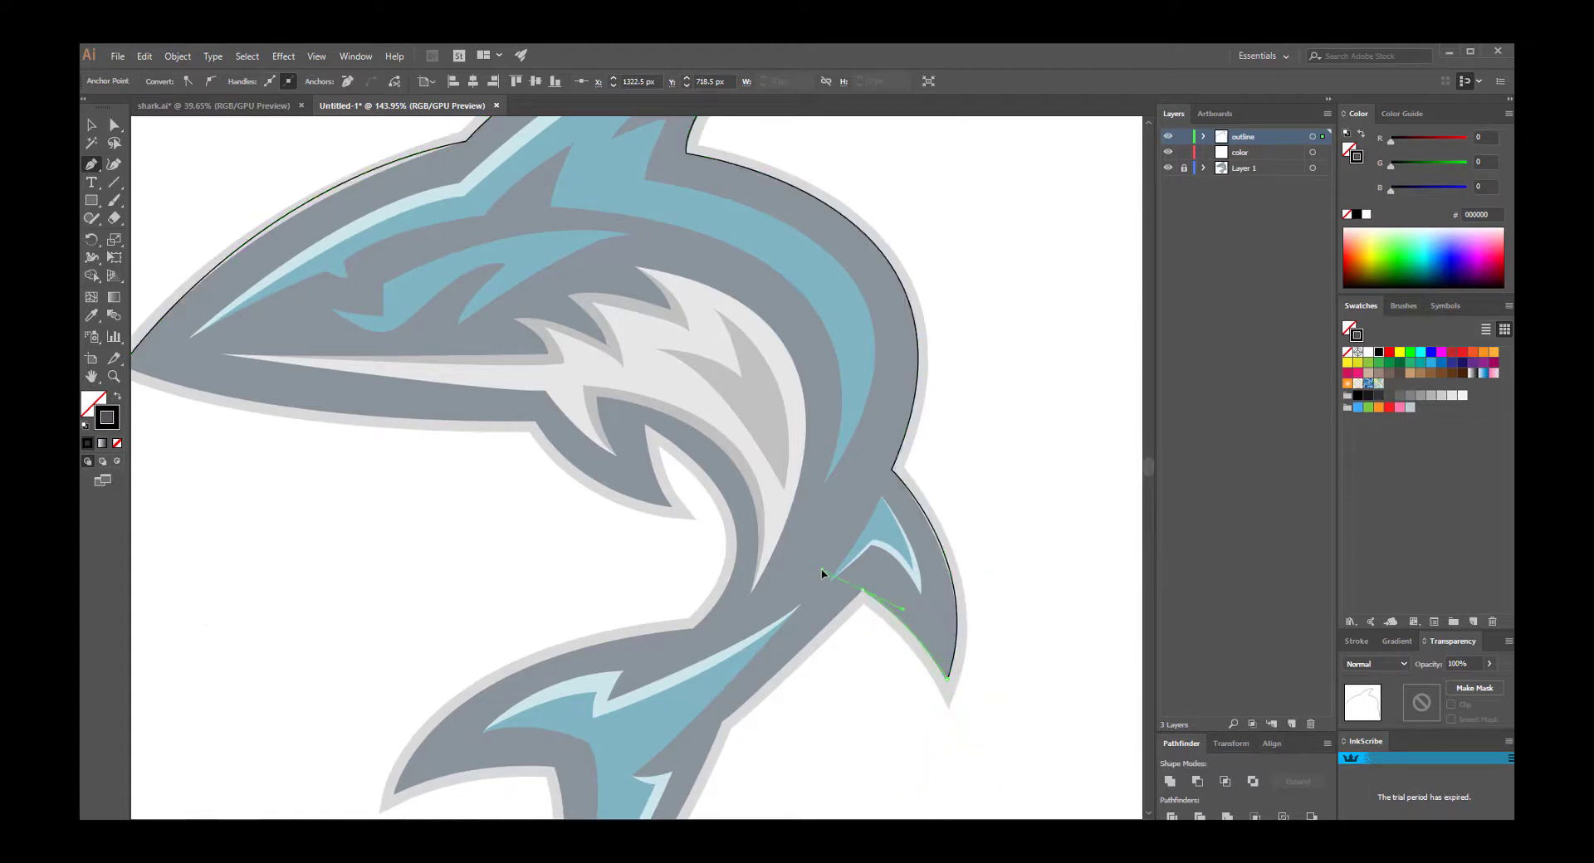
left_click(722, 722)
mouse_move(719, 728)
left_mouse_down()
mouse_move(738, 421)
mouse_move(555, 686)
left_mouse_up()
mouse_move(575, 471)
left_mouse_down()
mouse_move(544, 353)
mouse_move(556, 292)
left_mouse_up()
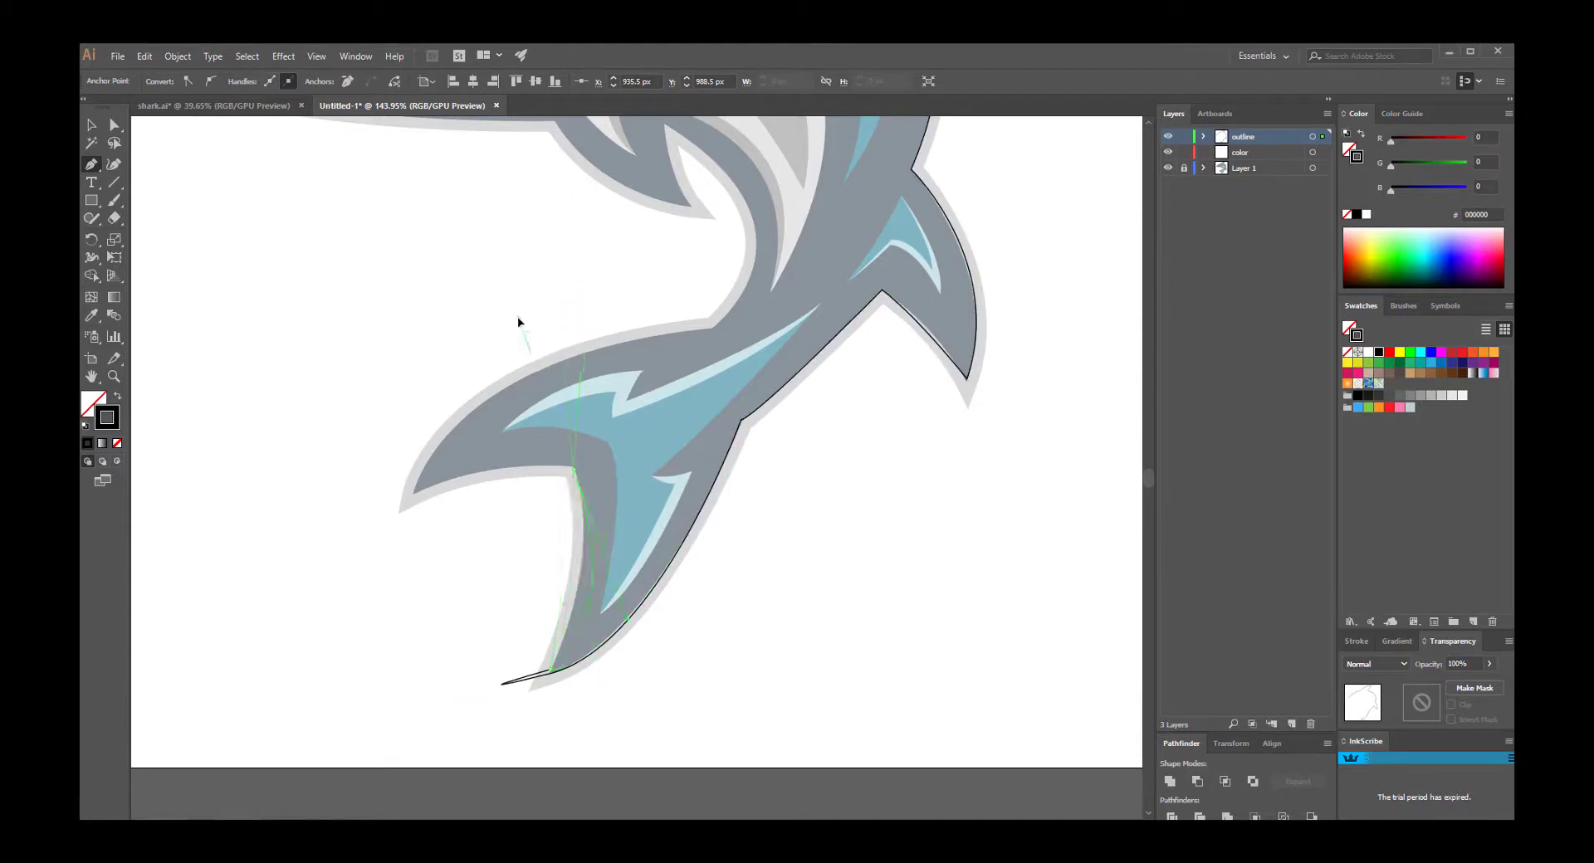
Curve the outline around the tail tip and up the tail's inner edge.
scroll(605, 540, "up", 3, "alt")
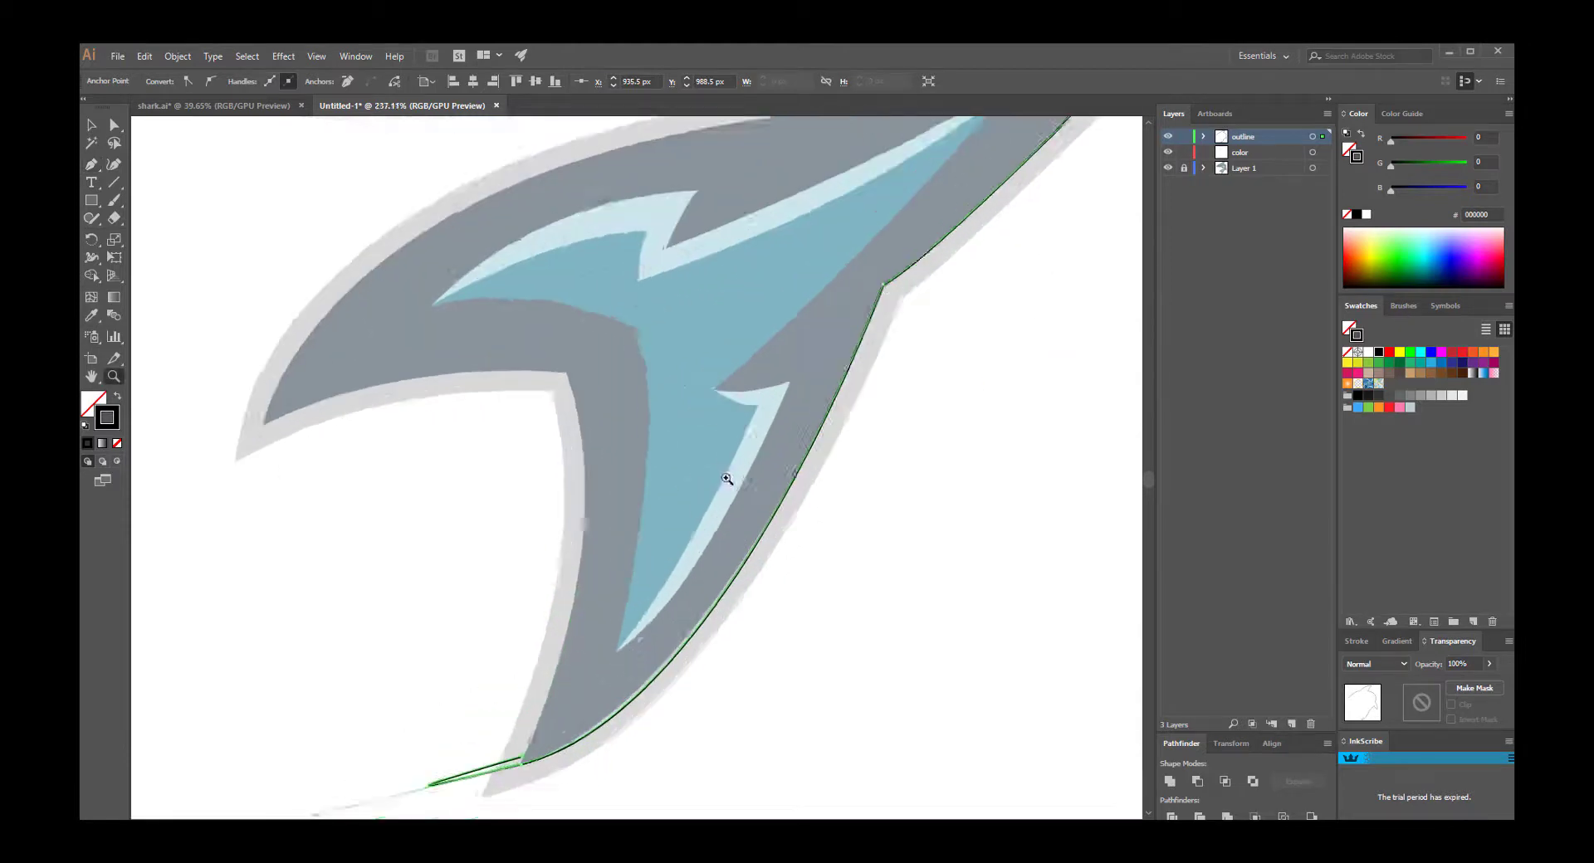
left_click_drag(565, 354, 496, 154)
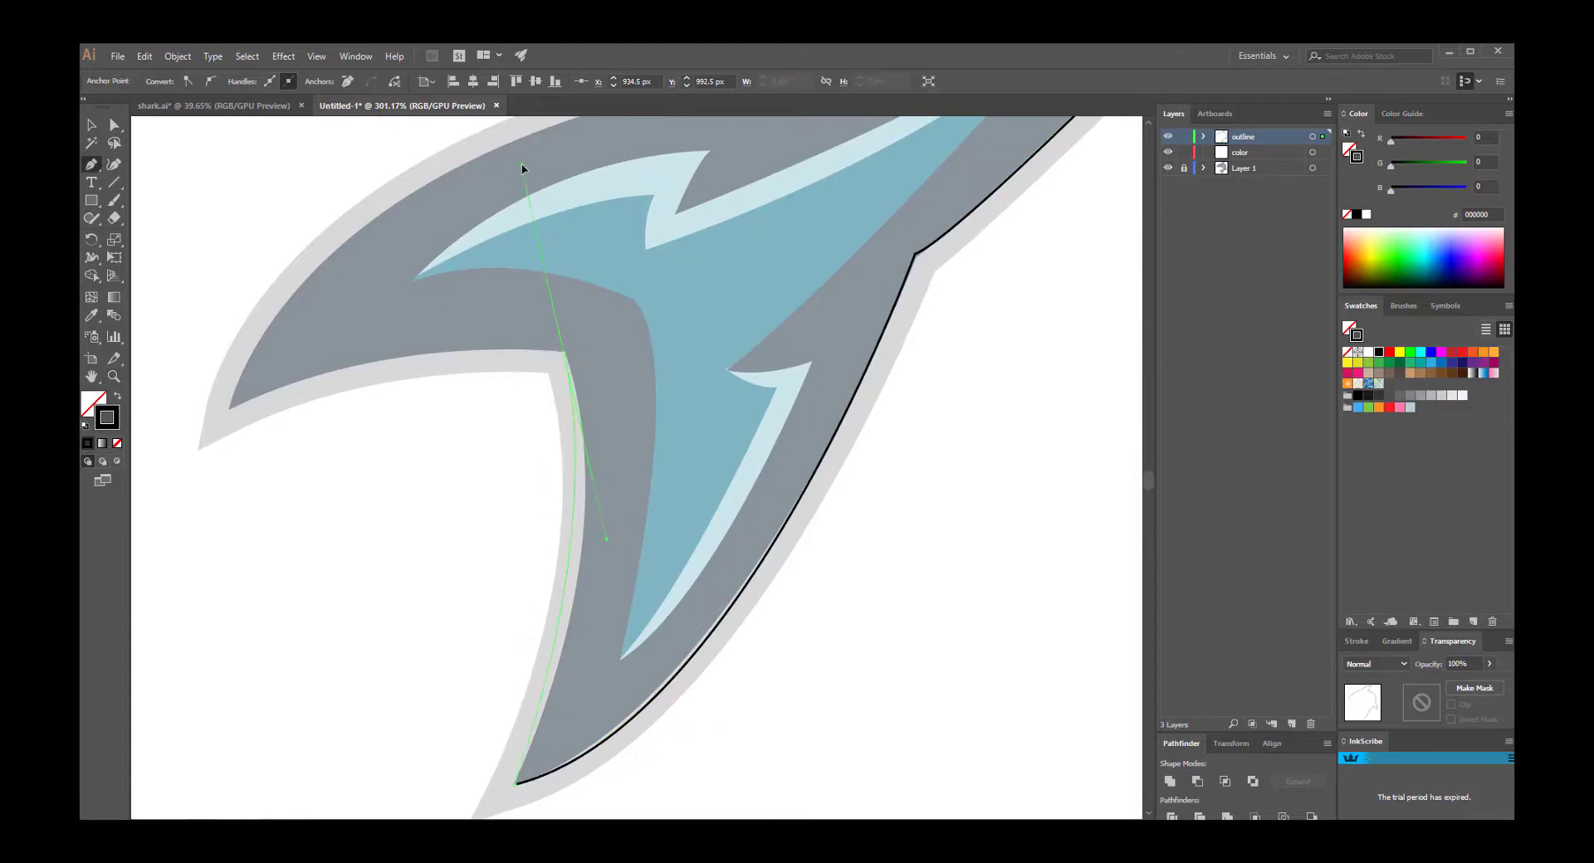
scroll(313, 498, "up", 2)
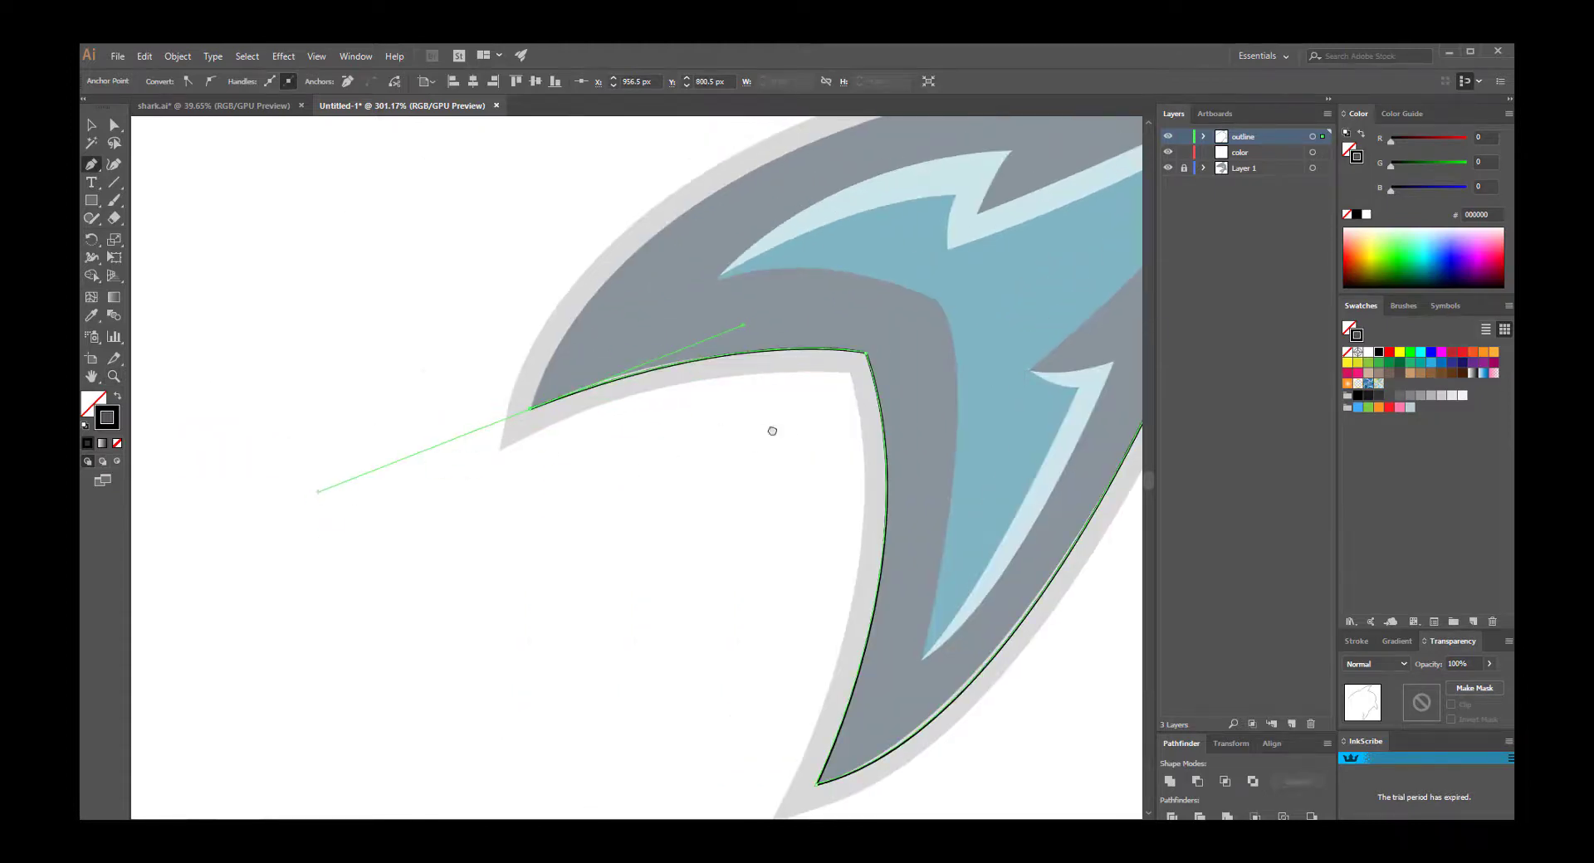
scroll(772, 430, "up", 3)
left_click_drag(784, 307, 1129, 318)
scroll(646, 392, "down", 3, "alt")
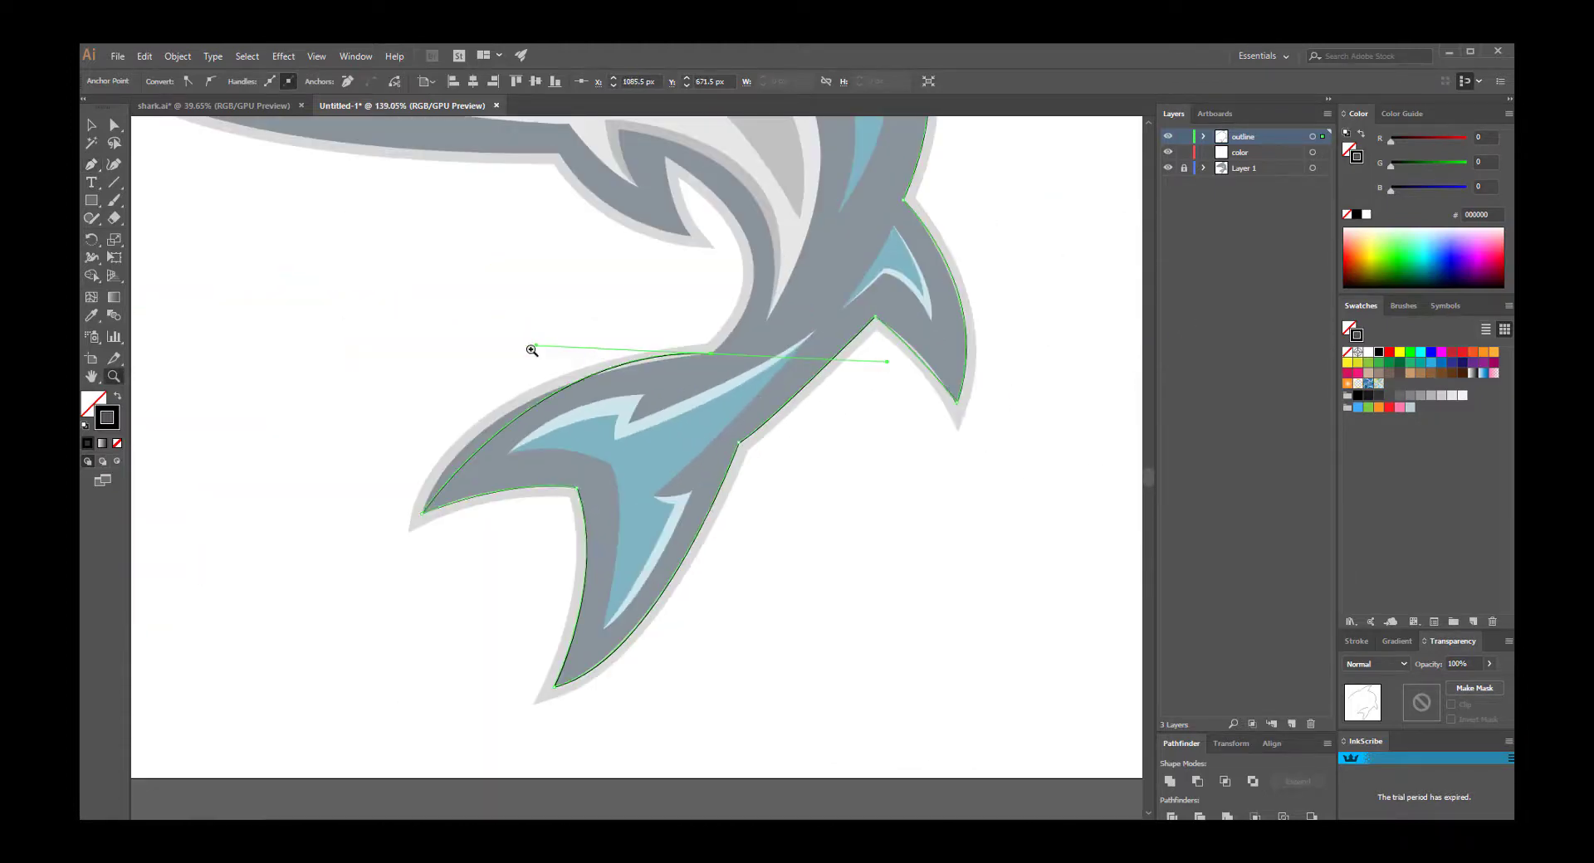
key("p")
scroll(699, 559, "up", 3)
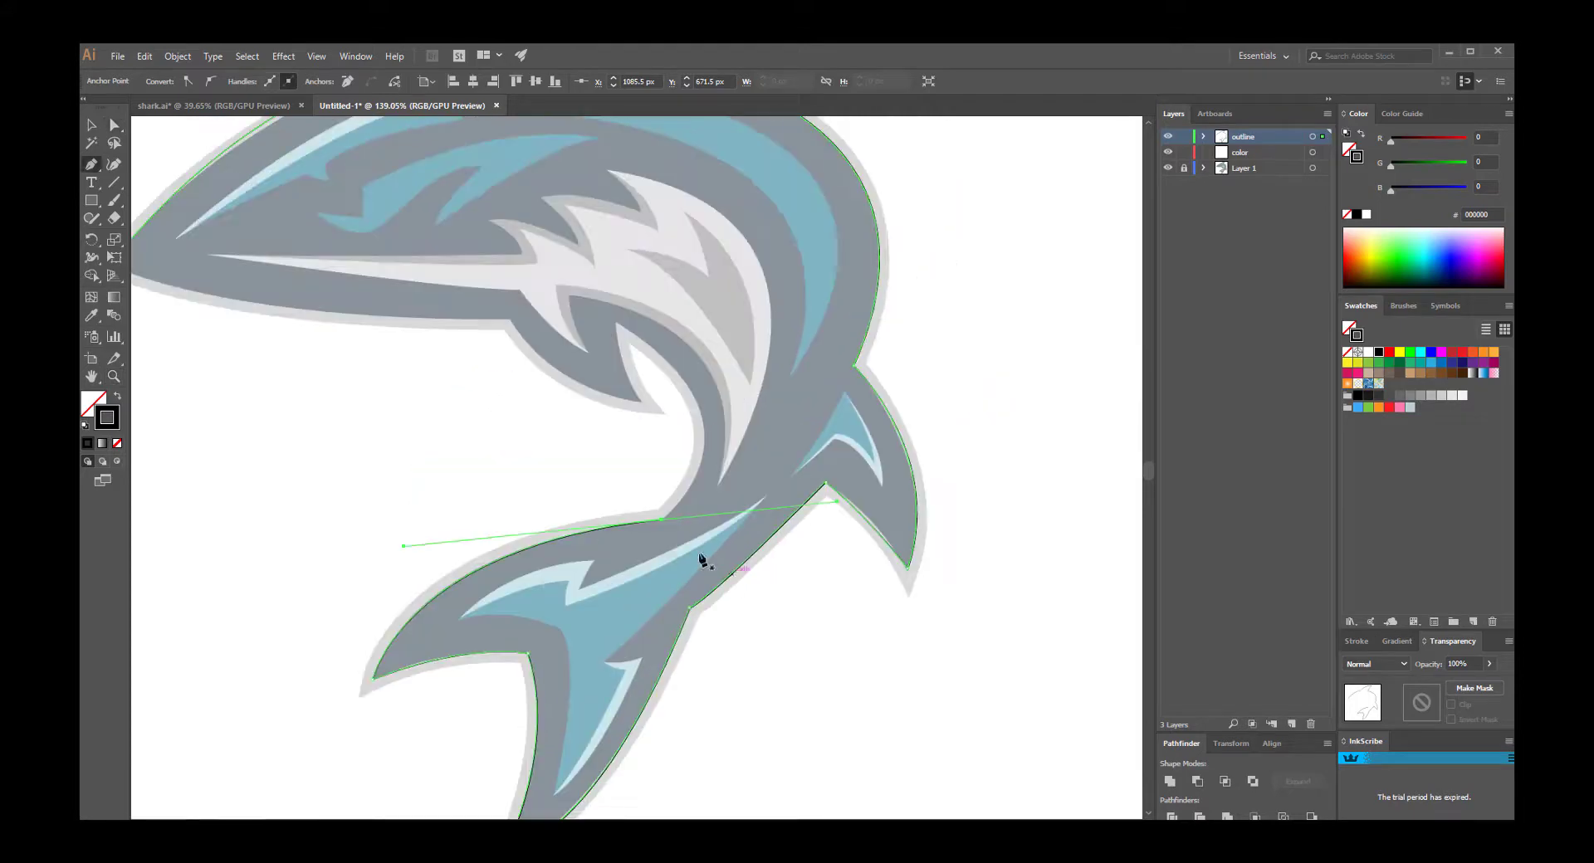
left_click_drag(631, 350, 616, 322)
Run the outline under the belly and up the jaw, closing it at the nose.
left_click(617, 323)
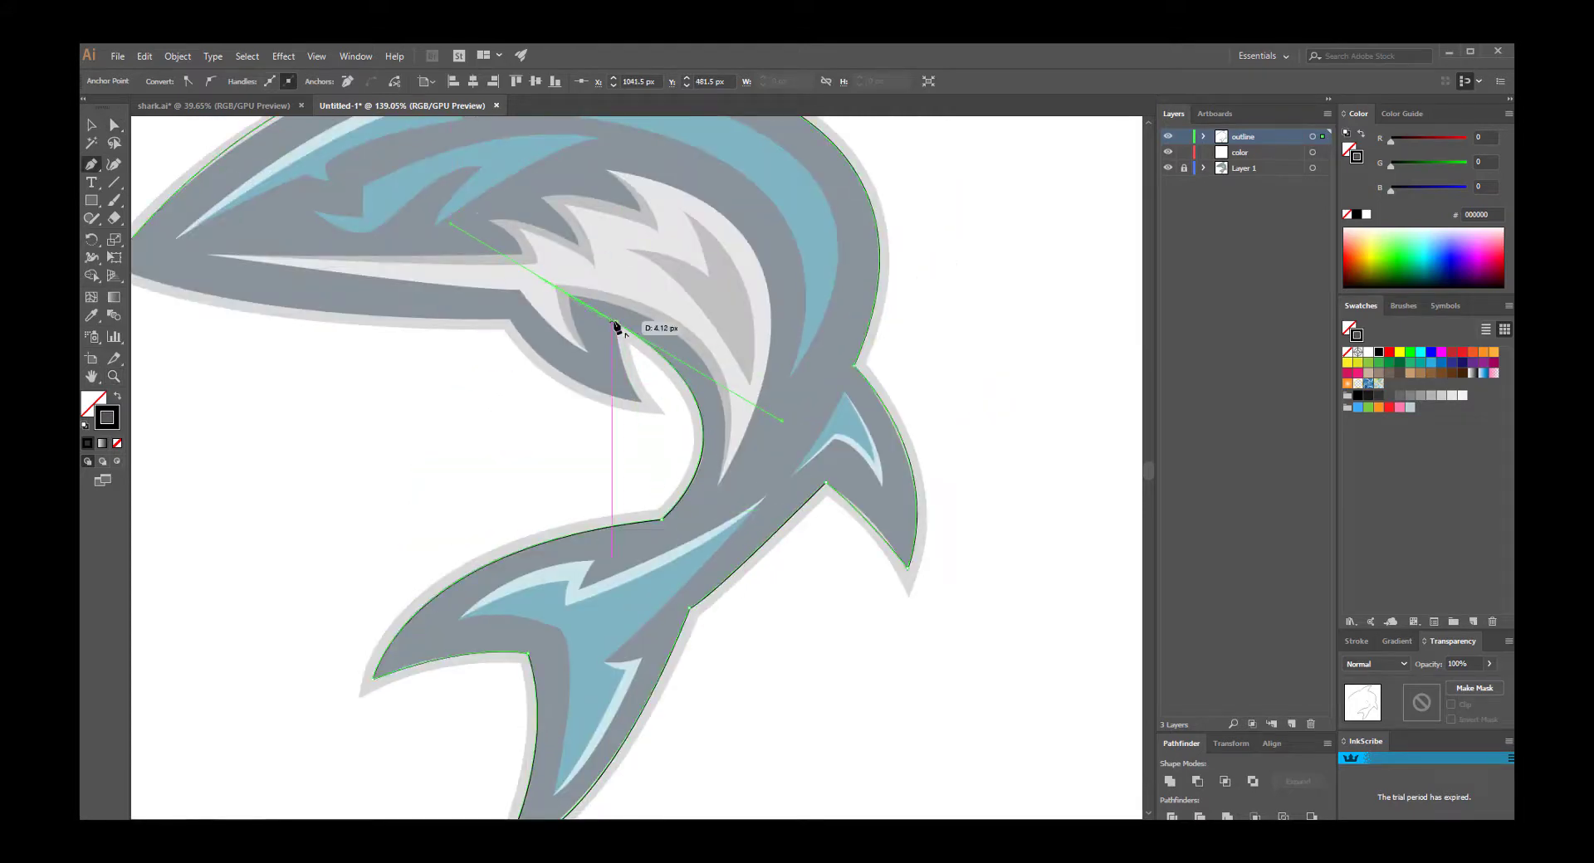
left_click(644, 401)
left_click_drag(511, 321, 468, 249)
scroll(468, 249, "up", 4)
scroll(468, 249, "left", 6)
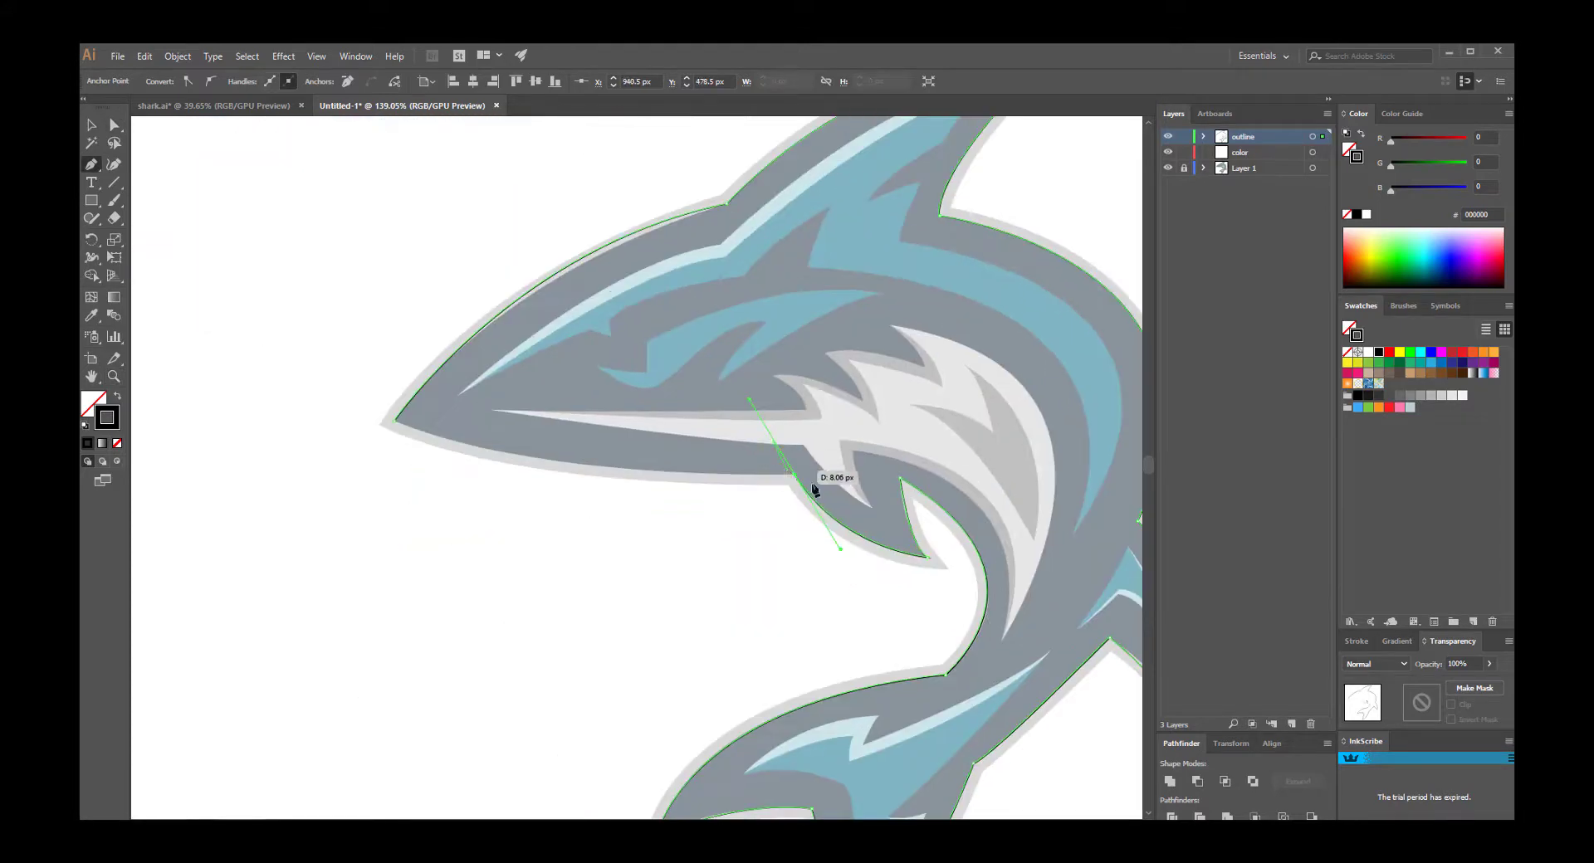
left_click_drag(395, 421, 279, 367)
Reshape the outline's curve near the head, then zoom out to the whole shark.
left_click(791, 629, "ctrl")
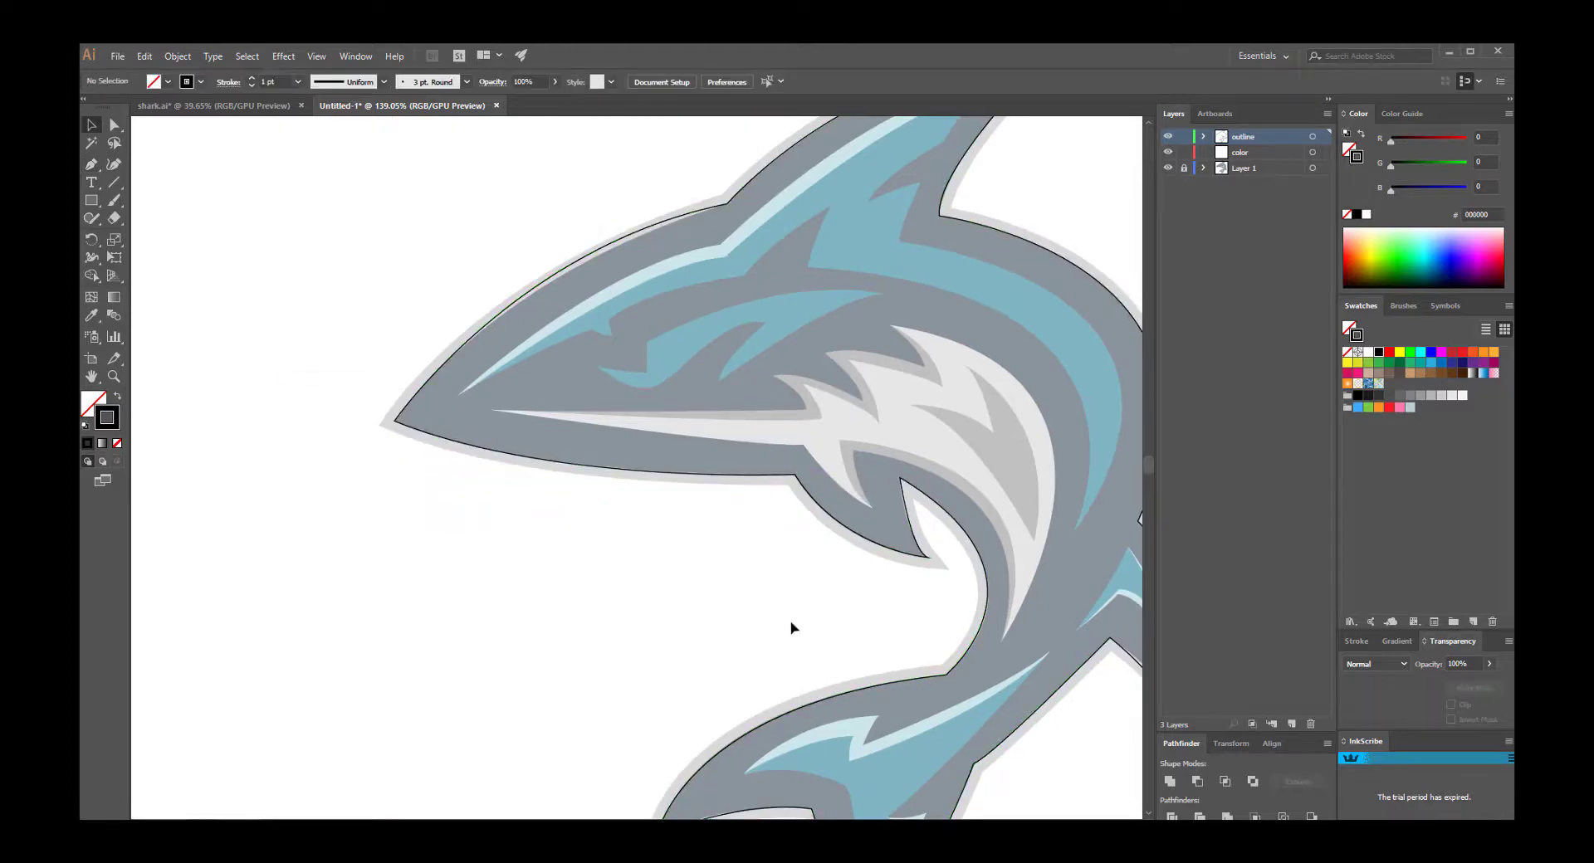
left_click_drag(606, 254, 474, 246)
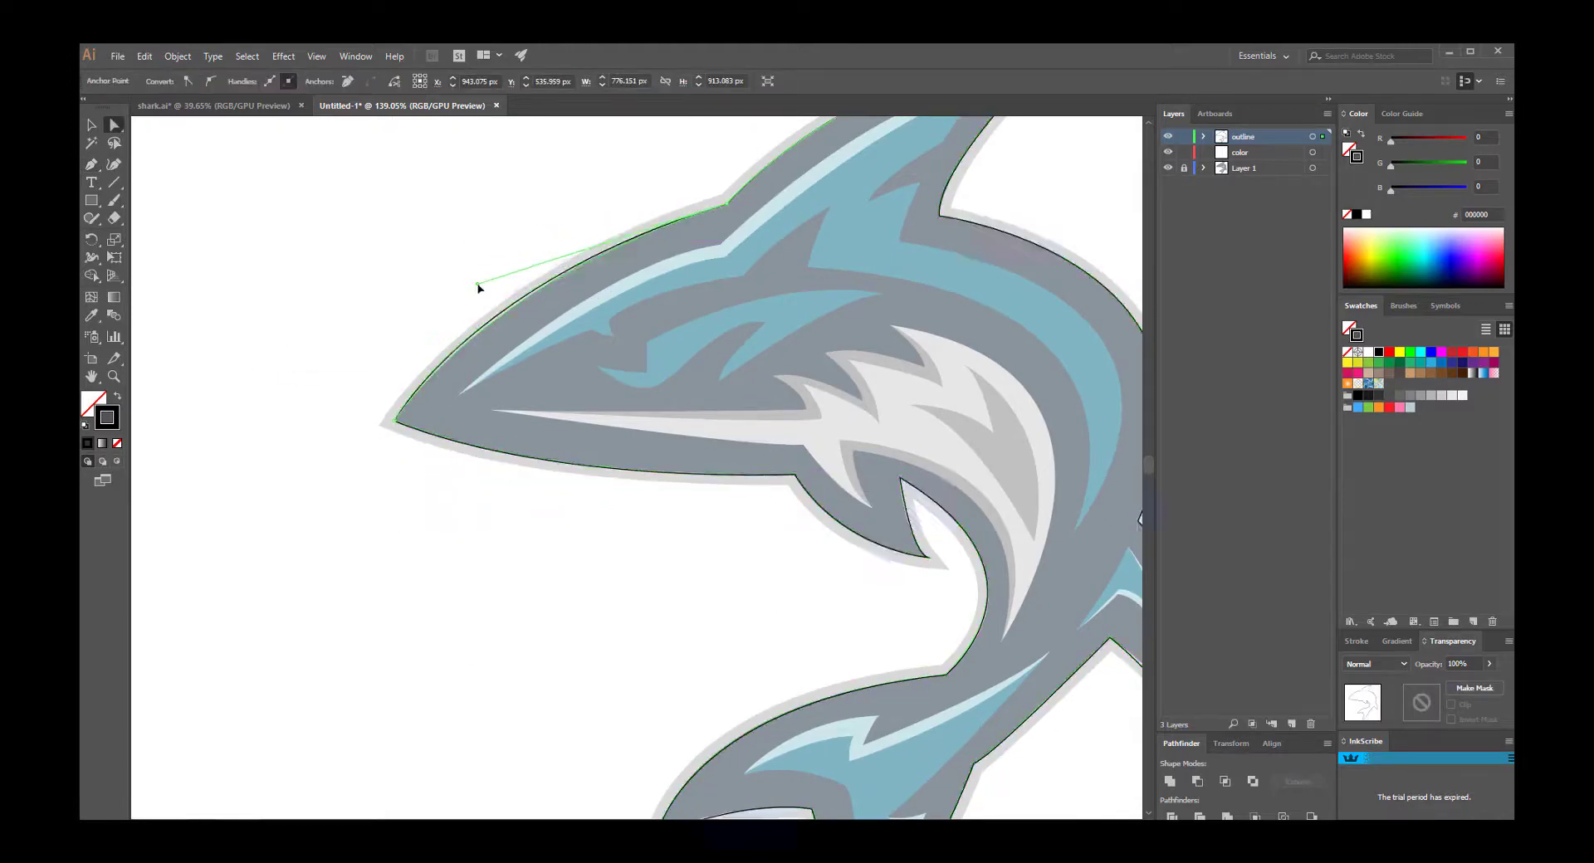
left_click(943, 548)
scroll(830, 581, "down", 5)
scroll(830, 582, "right", 4)
scroll(824, 617, "down", 3)
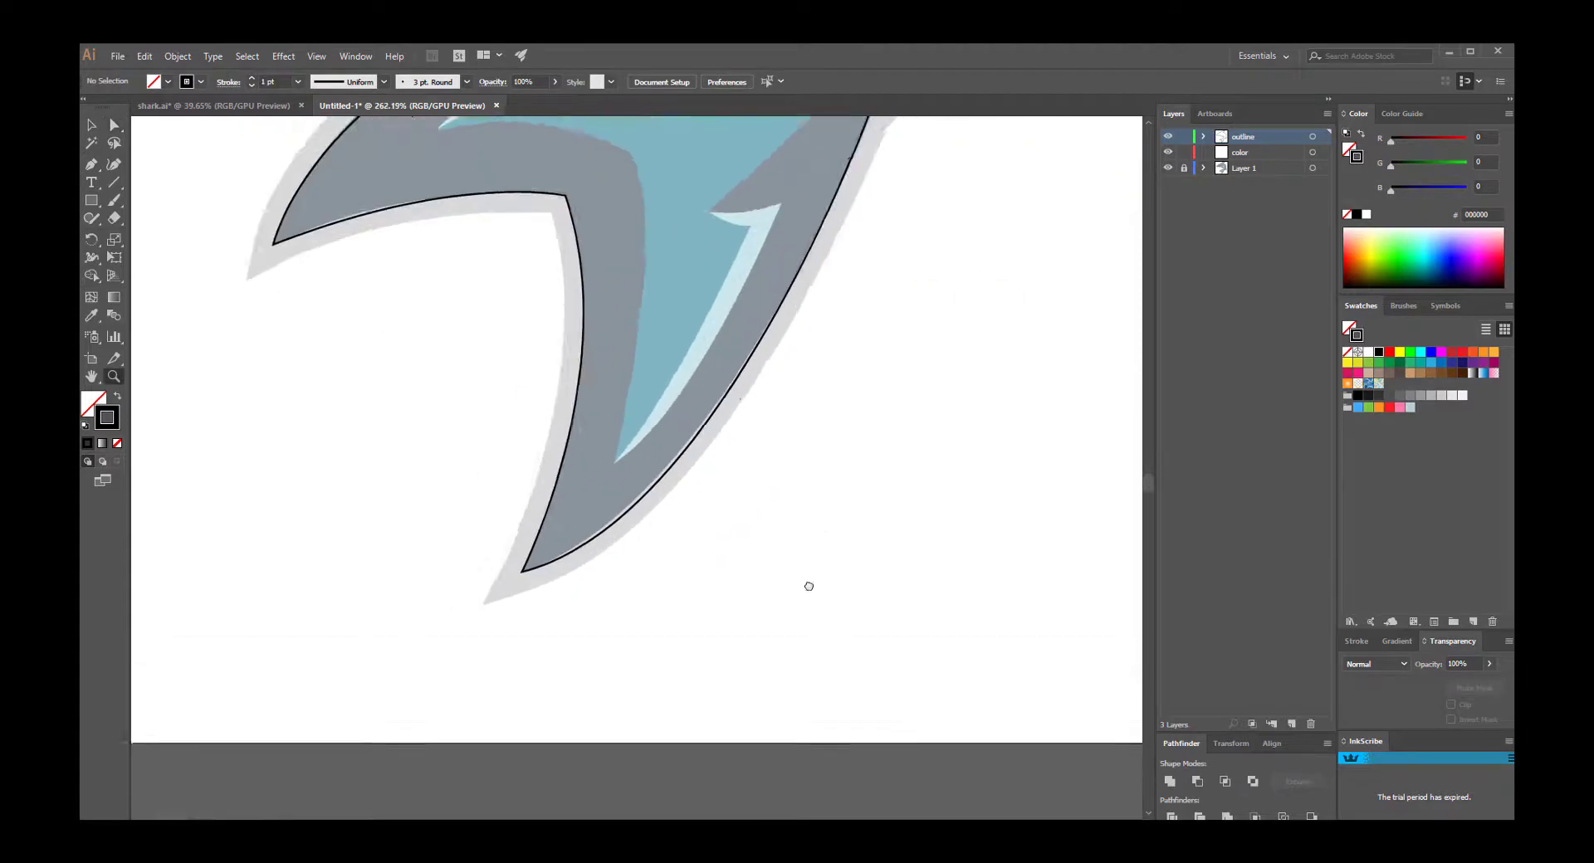
key("z")
mouse_move(659, 665)
left_mouse_down()
mouse_move(670, 484)
mouse_move(705, 484)
left_mouse_up()
Start a second outline at the snout, running up the head to the dorsal fin tip and notch.
key("p")
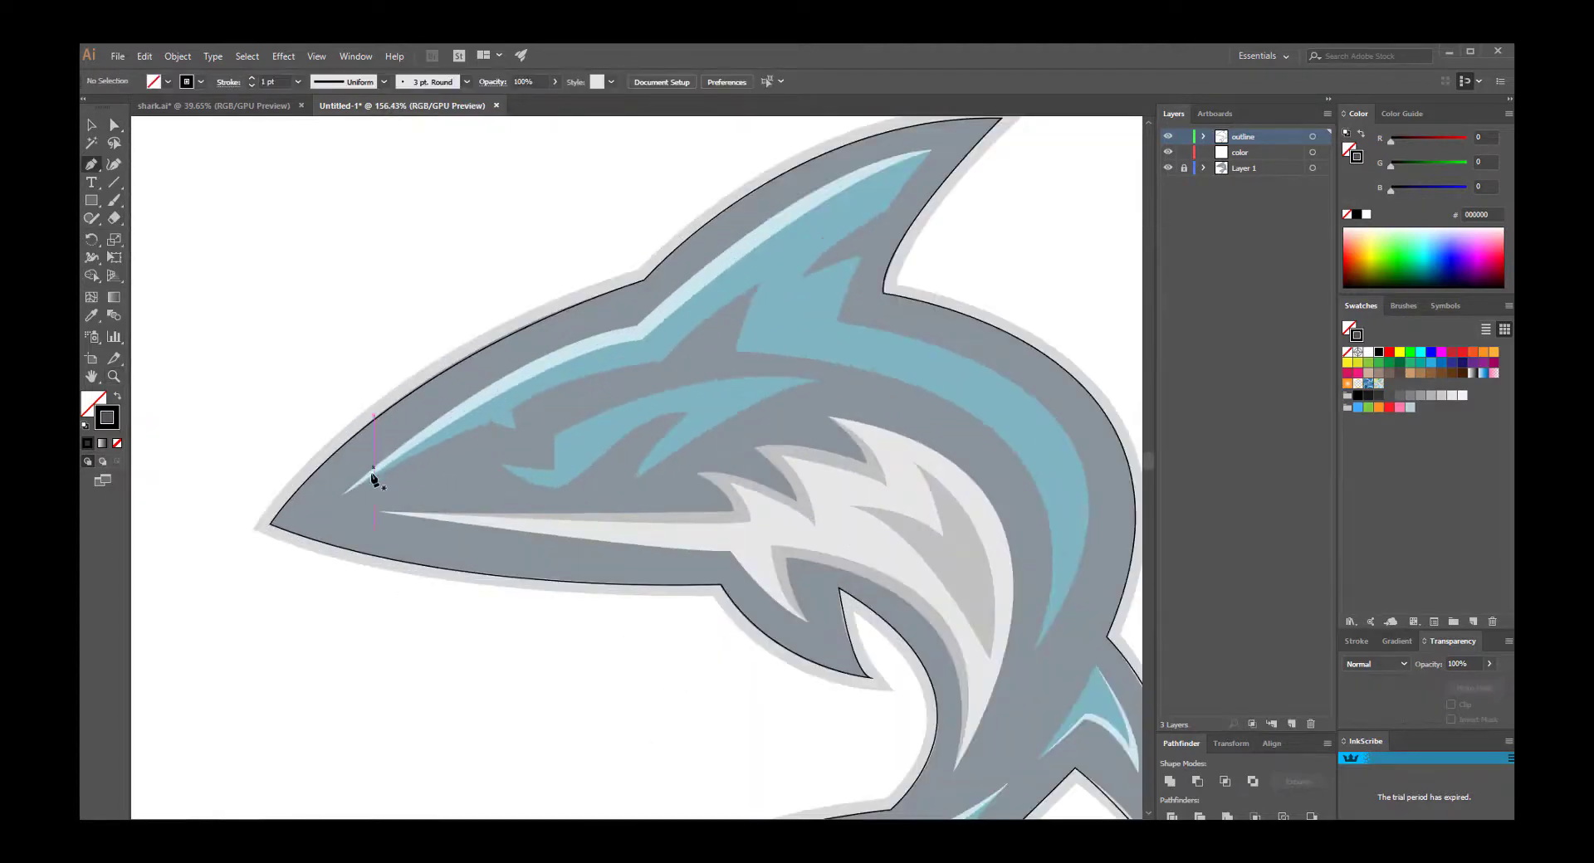
left_click(340, 494)
left_click_drag(637, 327, 779, 303)
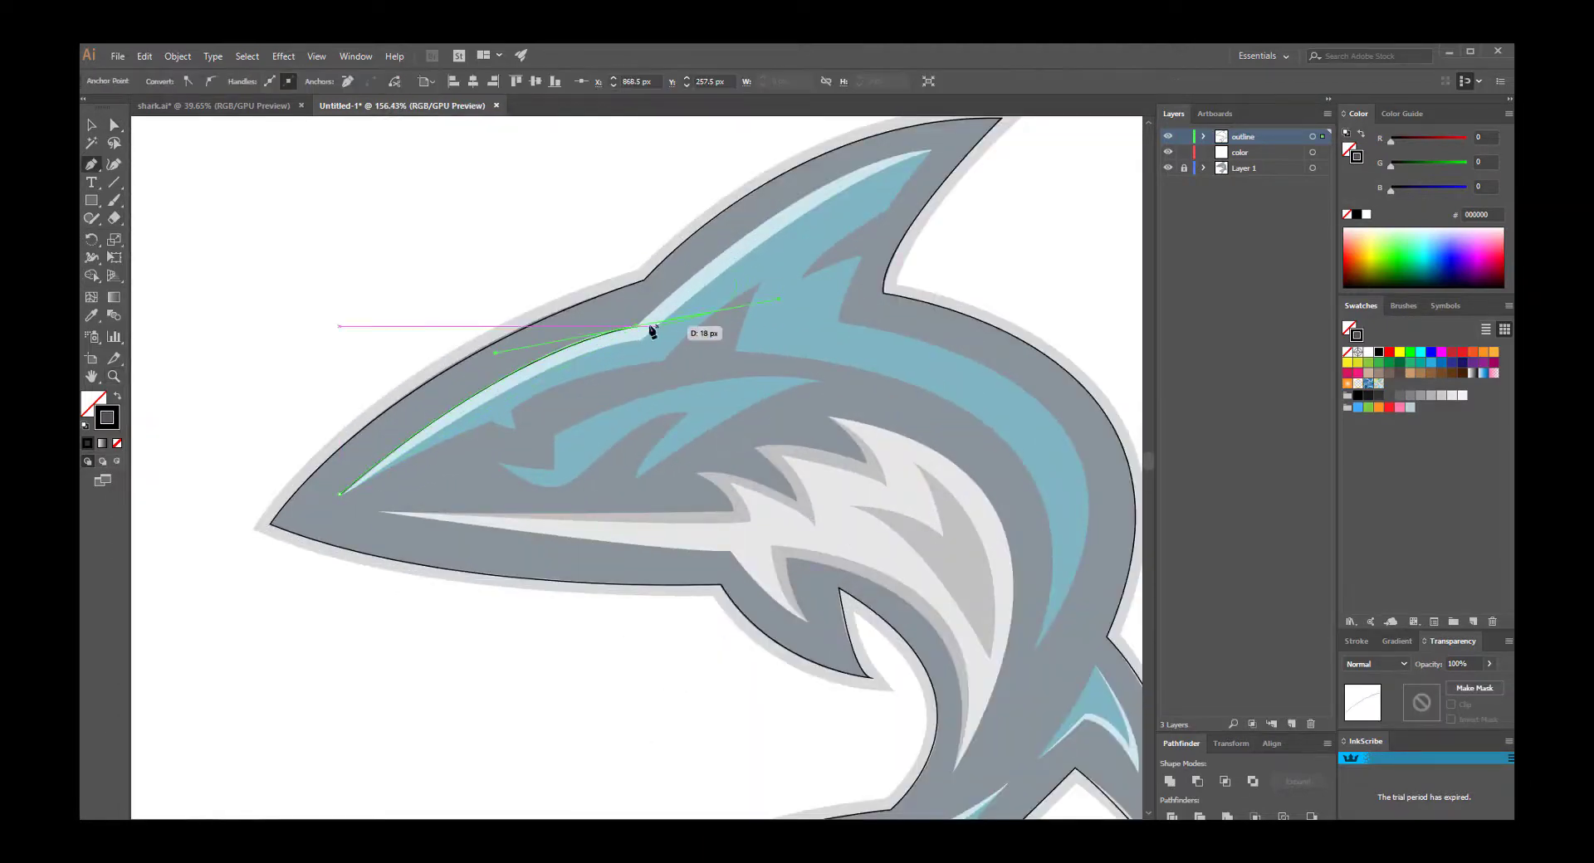
left_click(932, 150)
left_click(887, 210)
mouse_move(801, 279)
left_mouse_down()
mouse_move(801, 301)
mouse_move(801, 277)
left_mouse_up()
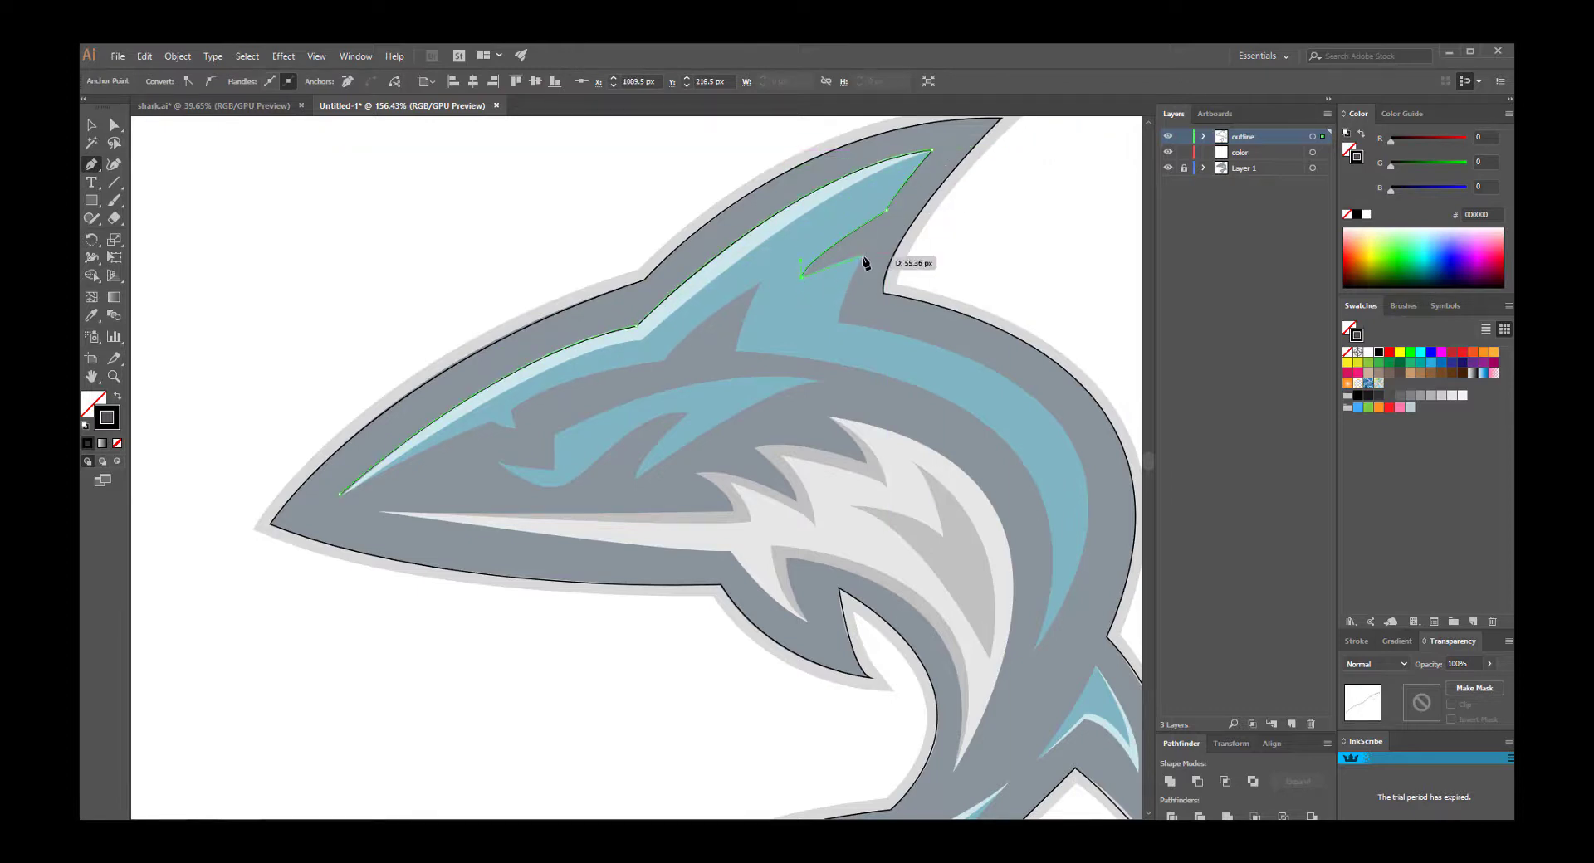
left_click(841, 319)
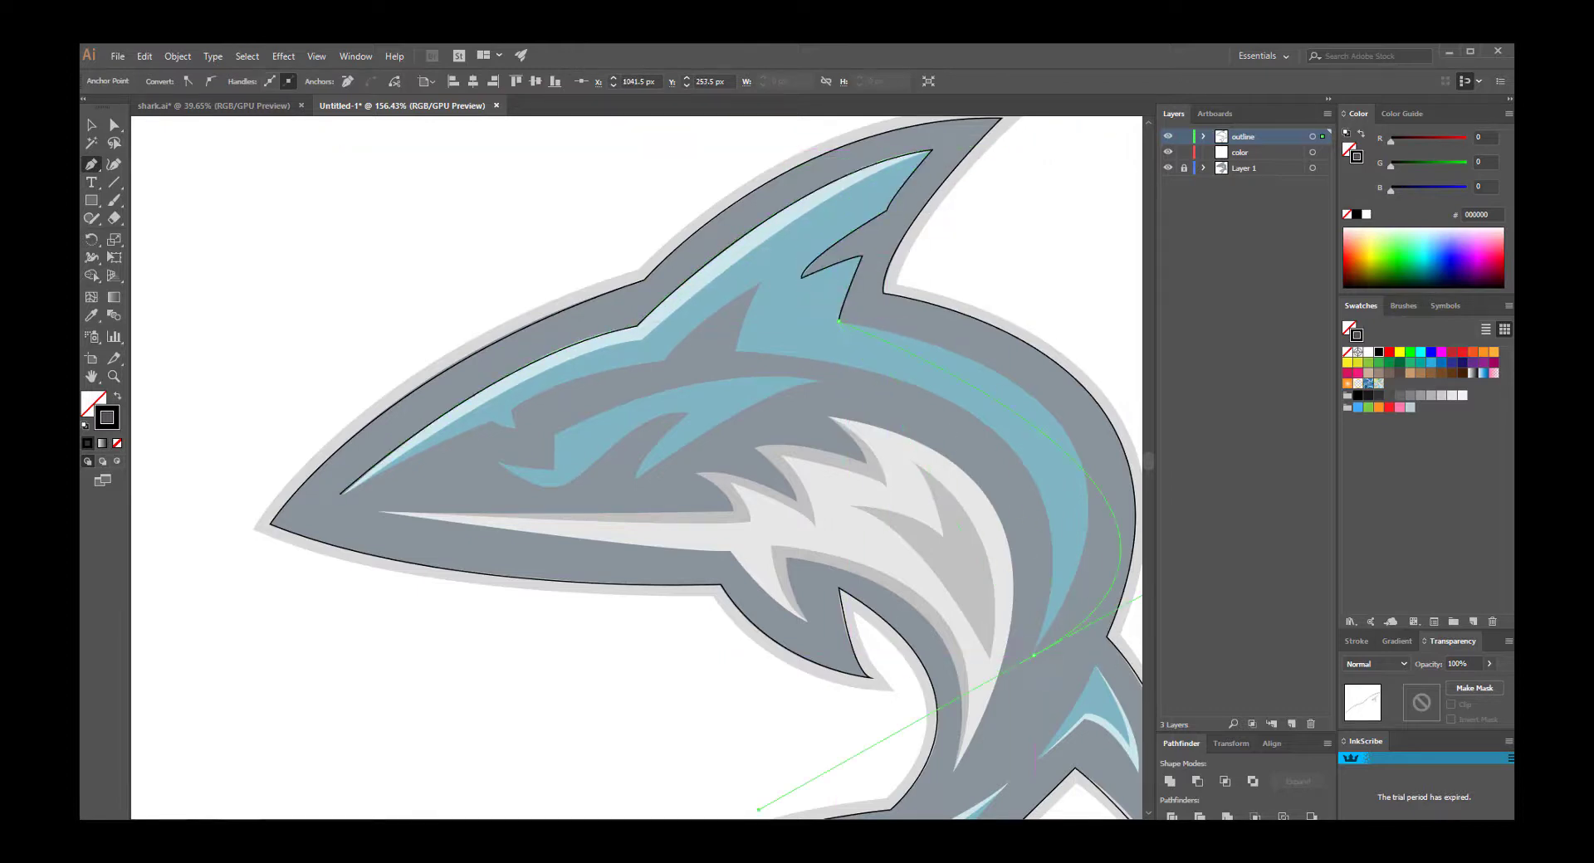
Continue the band outline down the back and along its lower edge.
scroll(830, 760, "down", 2)
scroll(850, 799, "down", 2)
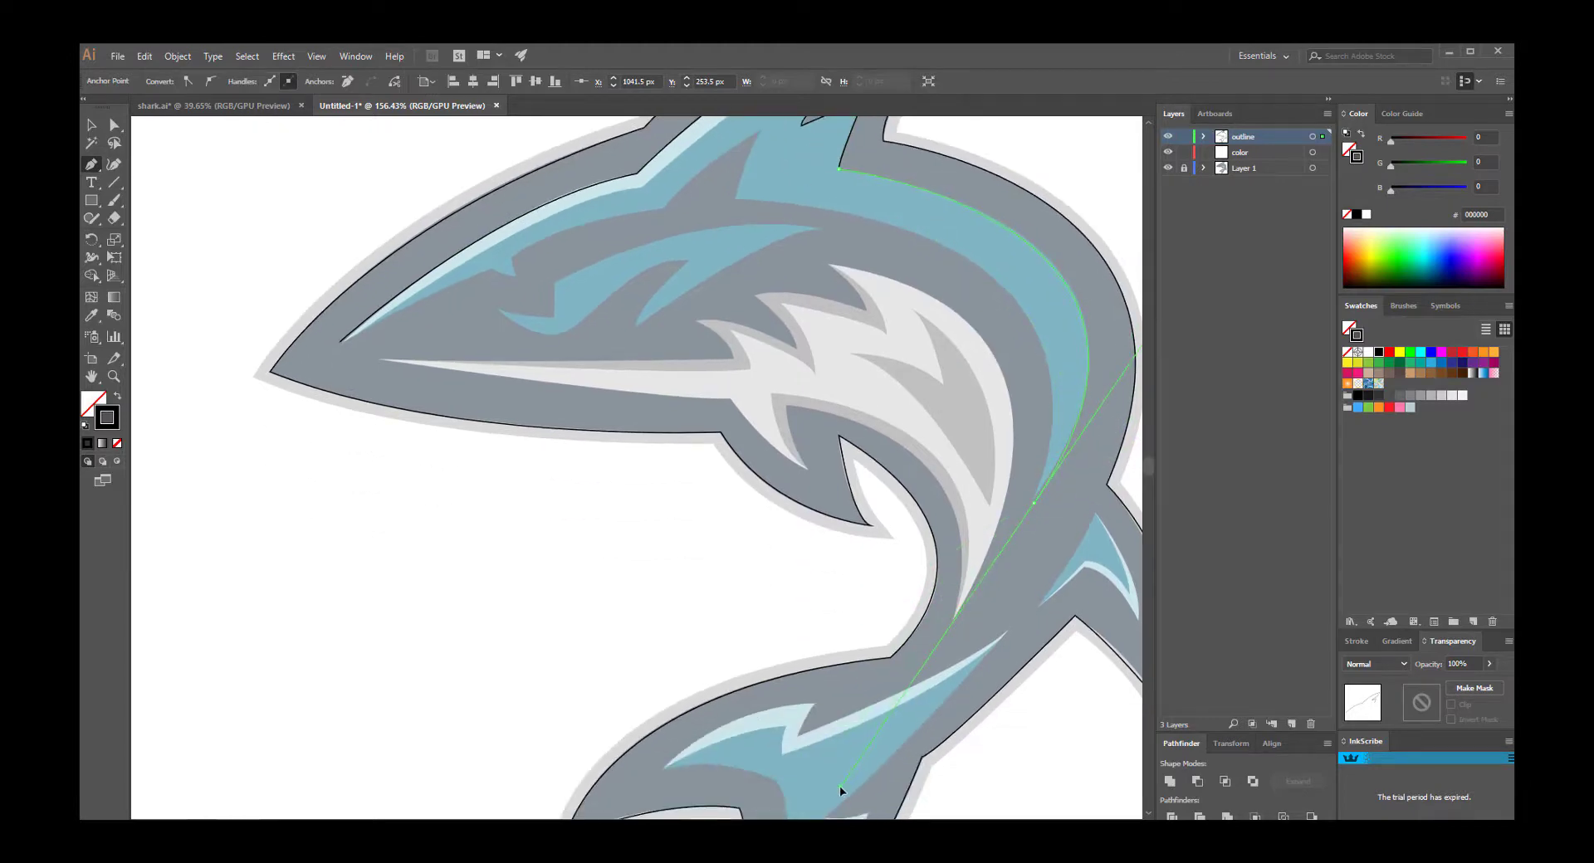
left_click_drag(841, 790, 840, 789)
left_click_drag(735, 197, 315, 181)
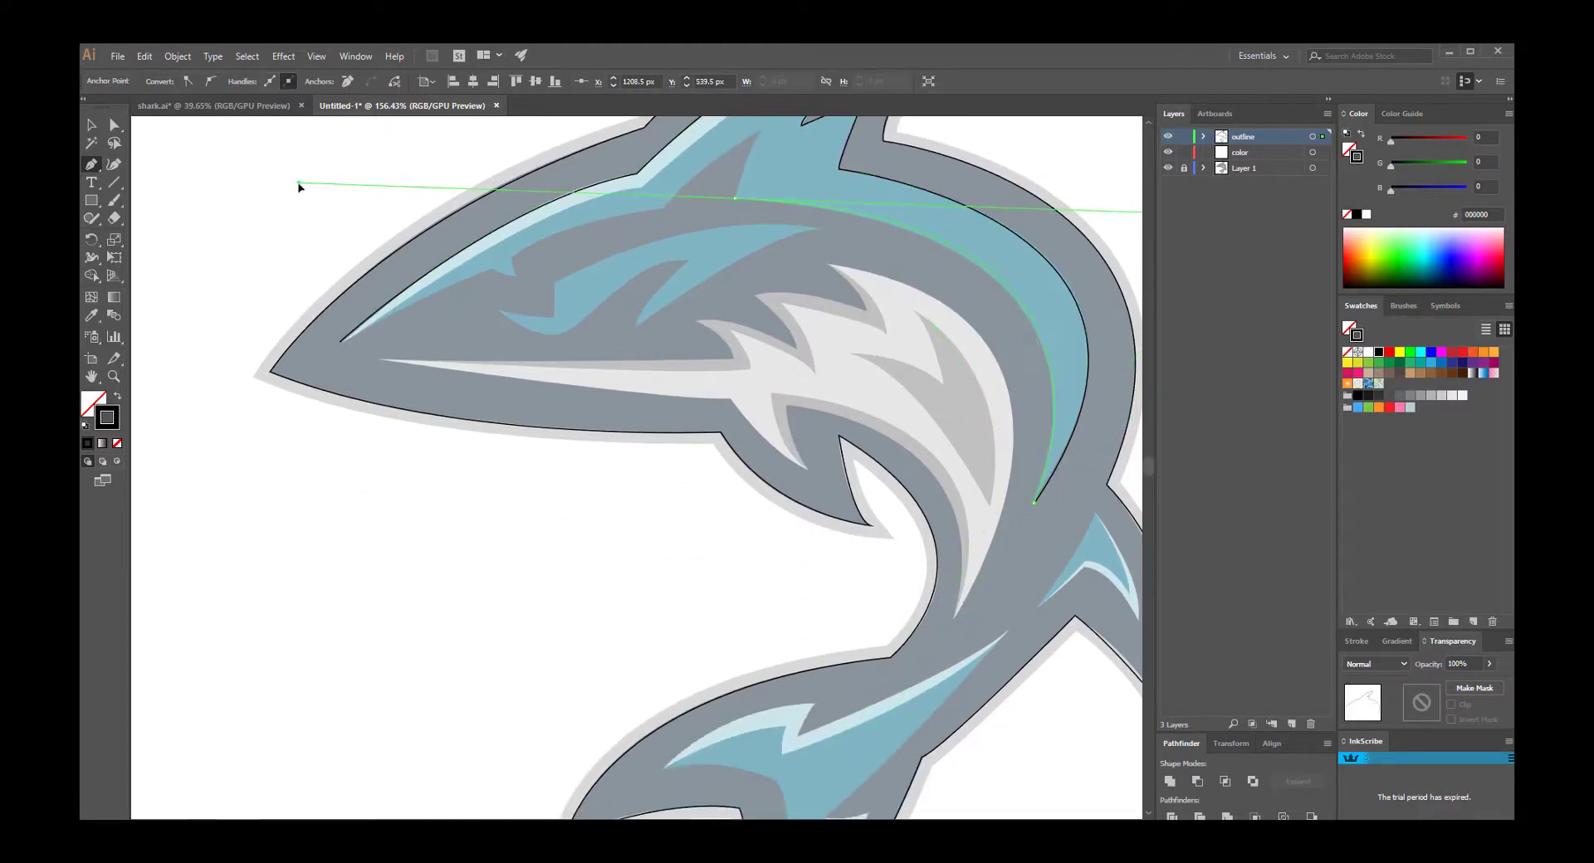
left_click_drag(735, 199, 631, 519)
left_click(655, 453)
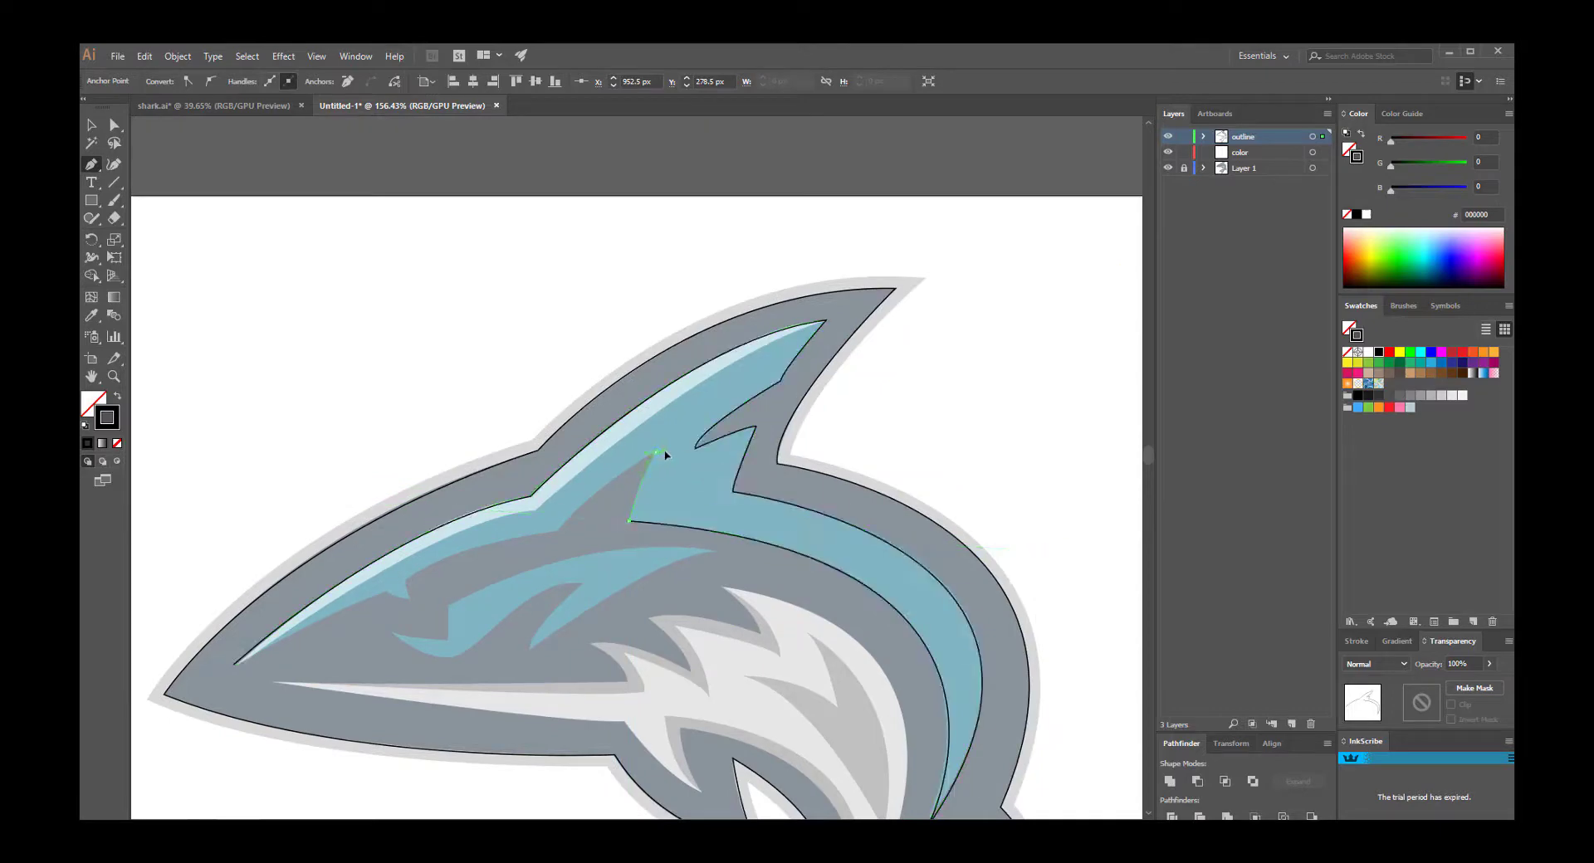
left_click_drag(542, 562, 741, 489)
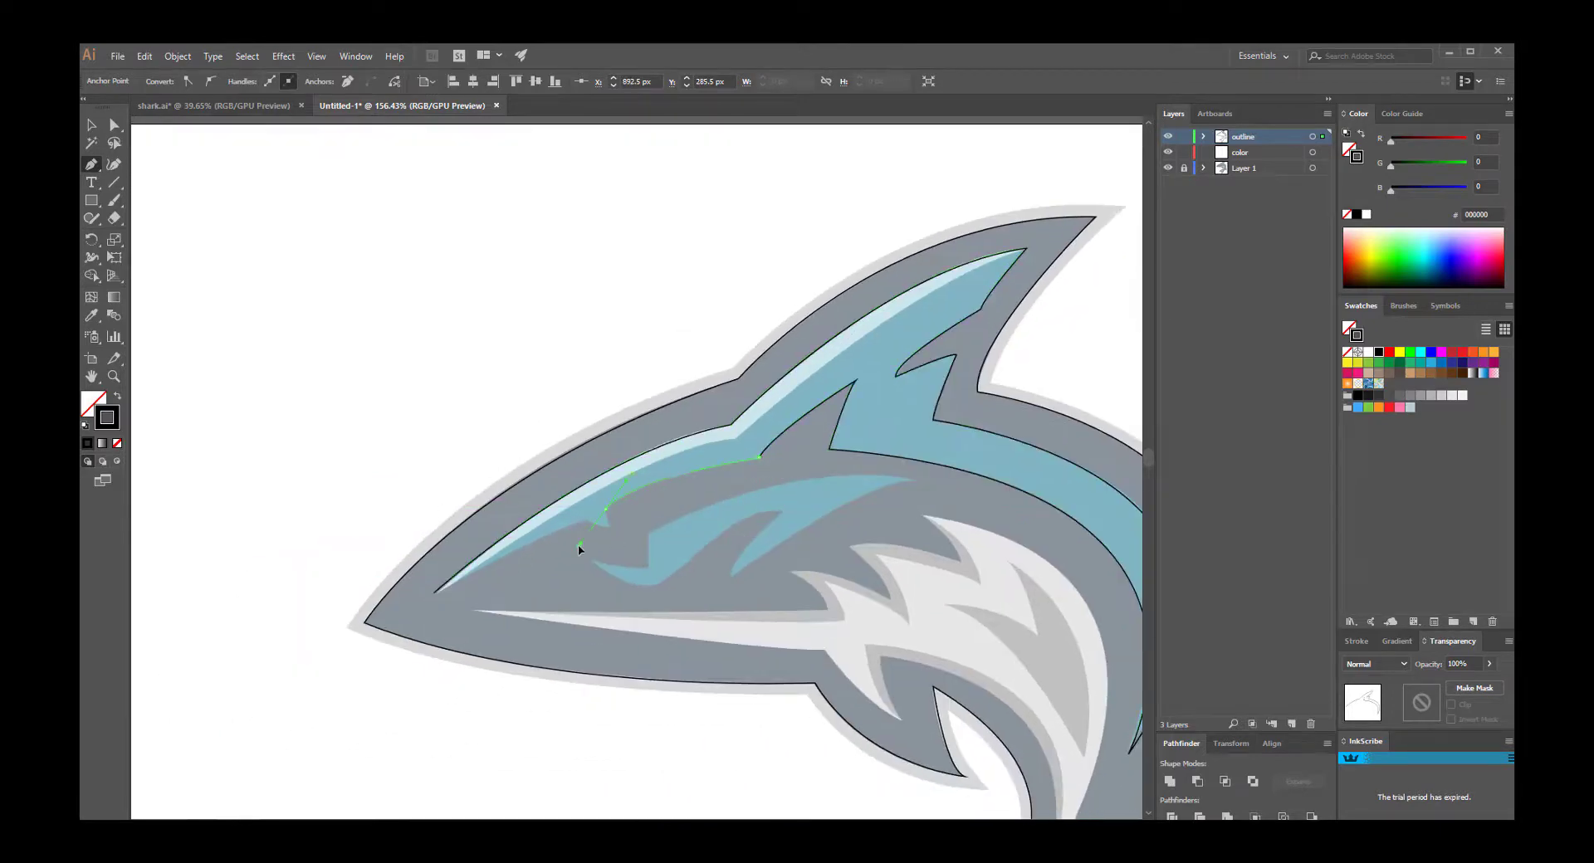
left_click_drag(608, 529, 610, 534)
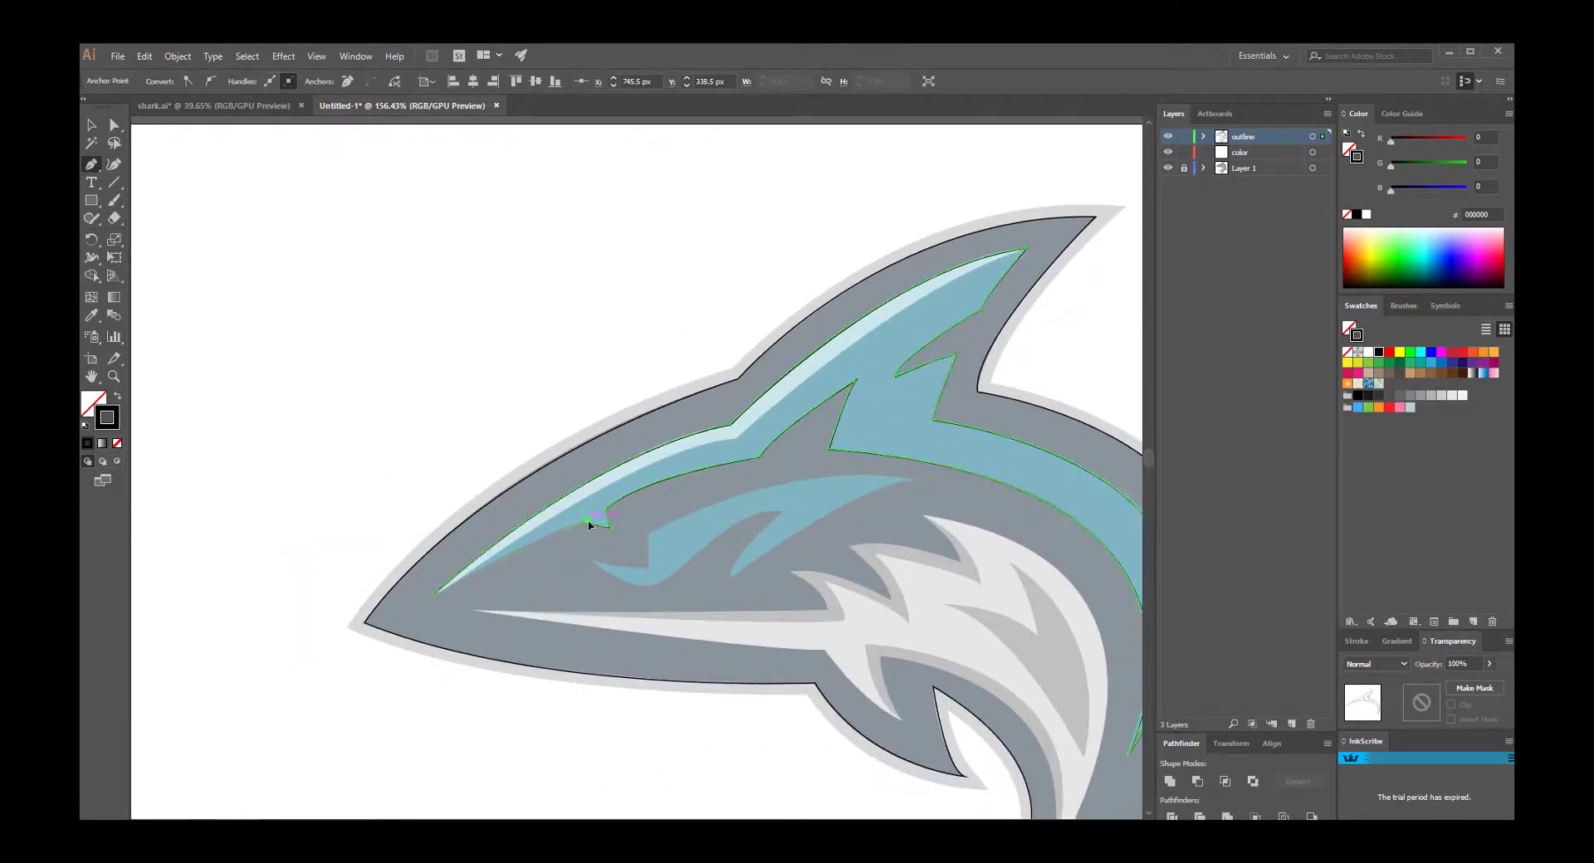
Undo the stray lower segment and select the snout-tip anchor with Direct Selection.
key("z")
left_click_drag(434, 605, 703, 449)
key("ctrl+z")
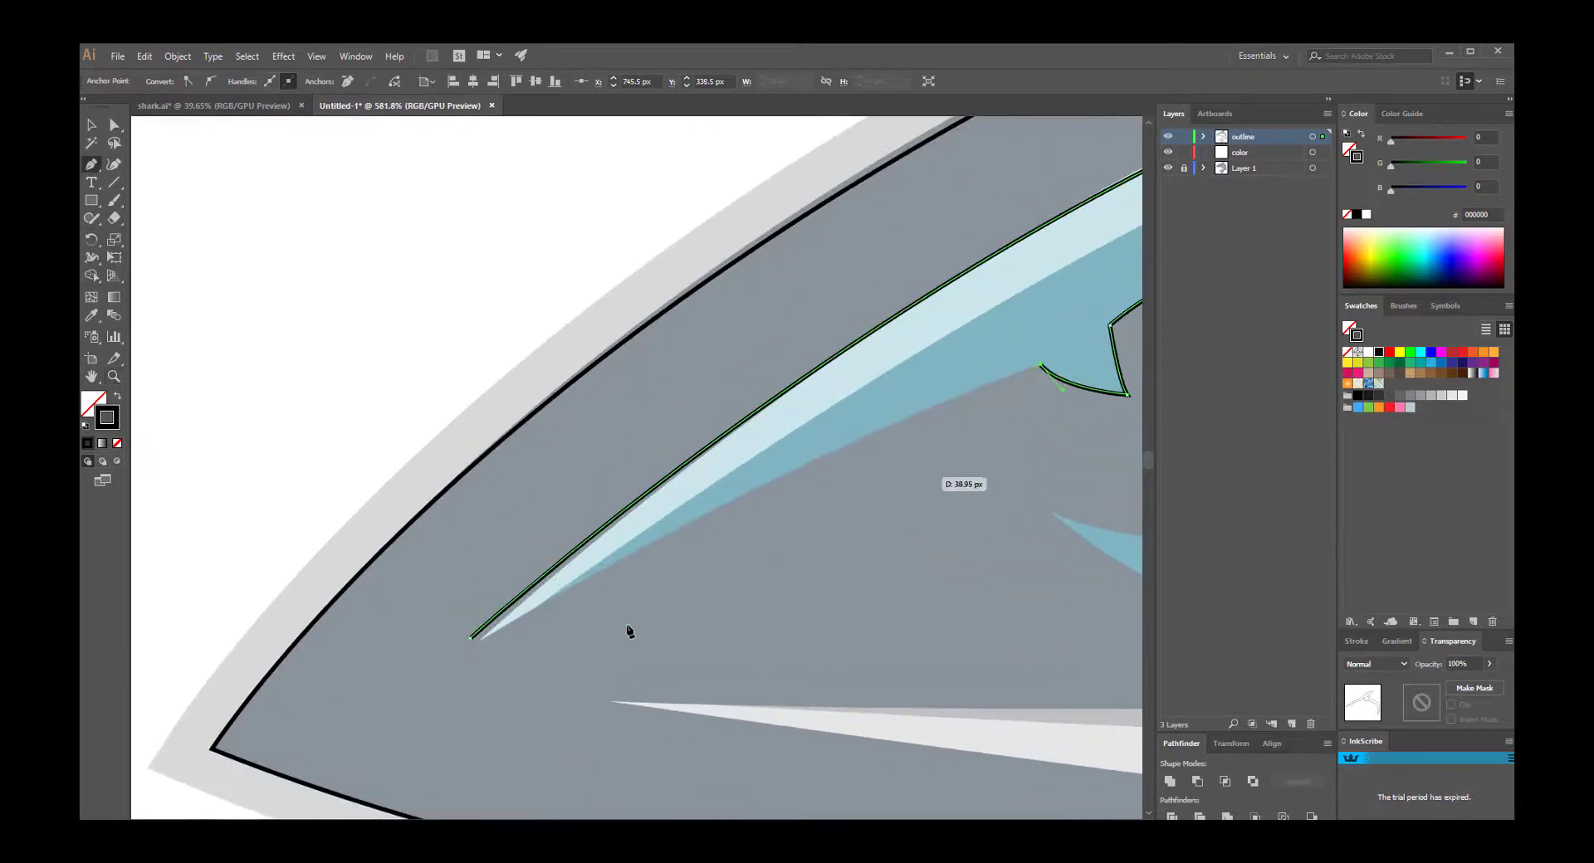
key("a")
left_click(480, 642)
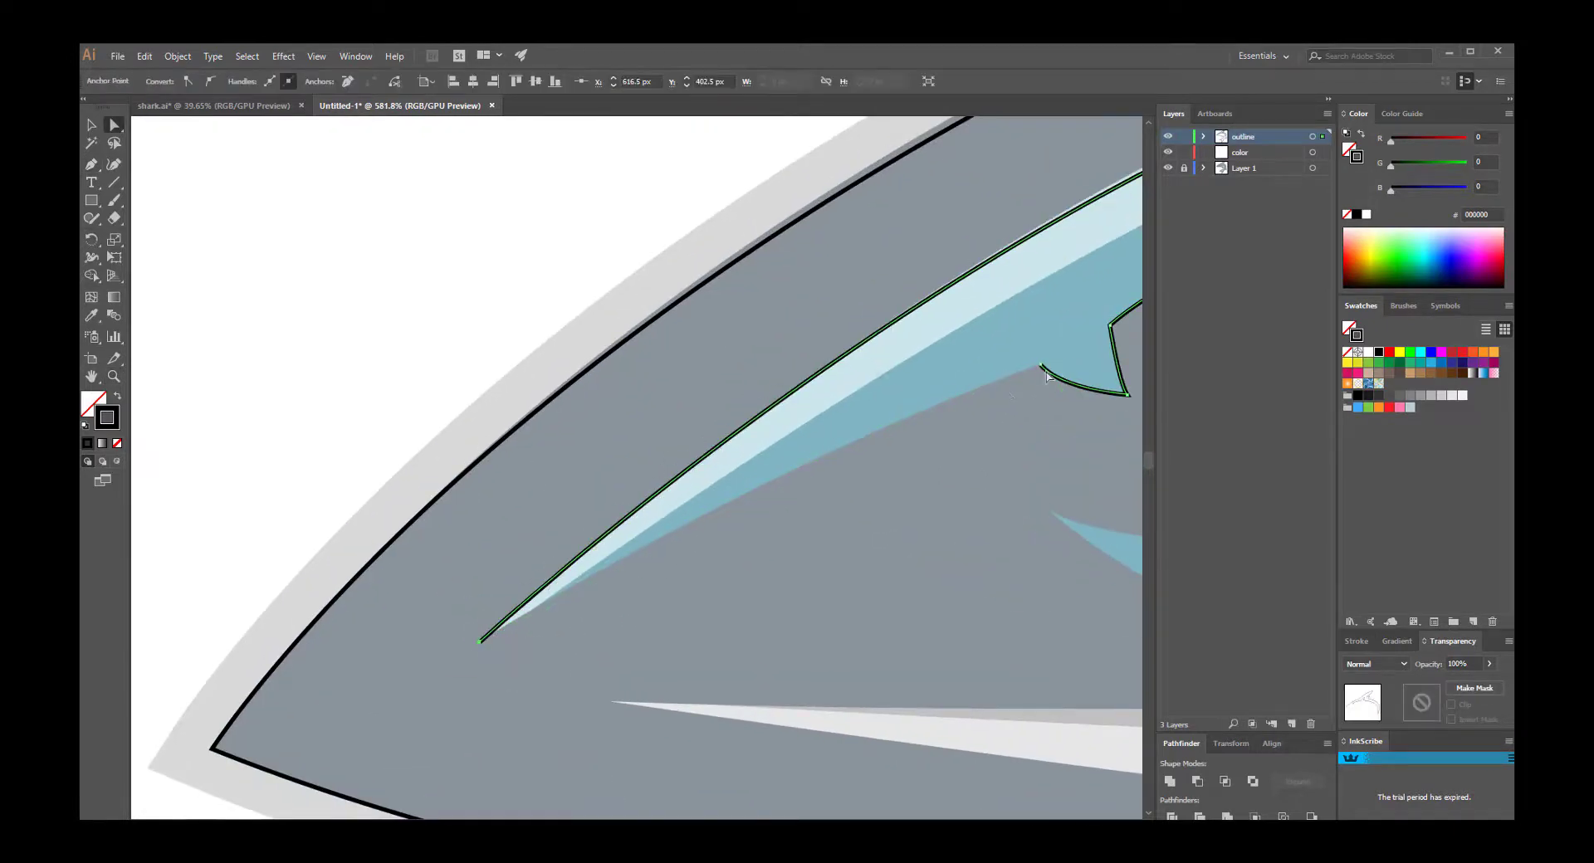
Convert the band outline's fin-tip anchor and pull out a new curve handle.
scroll(503, 611, "down", 5)
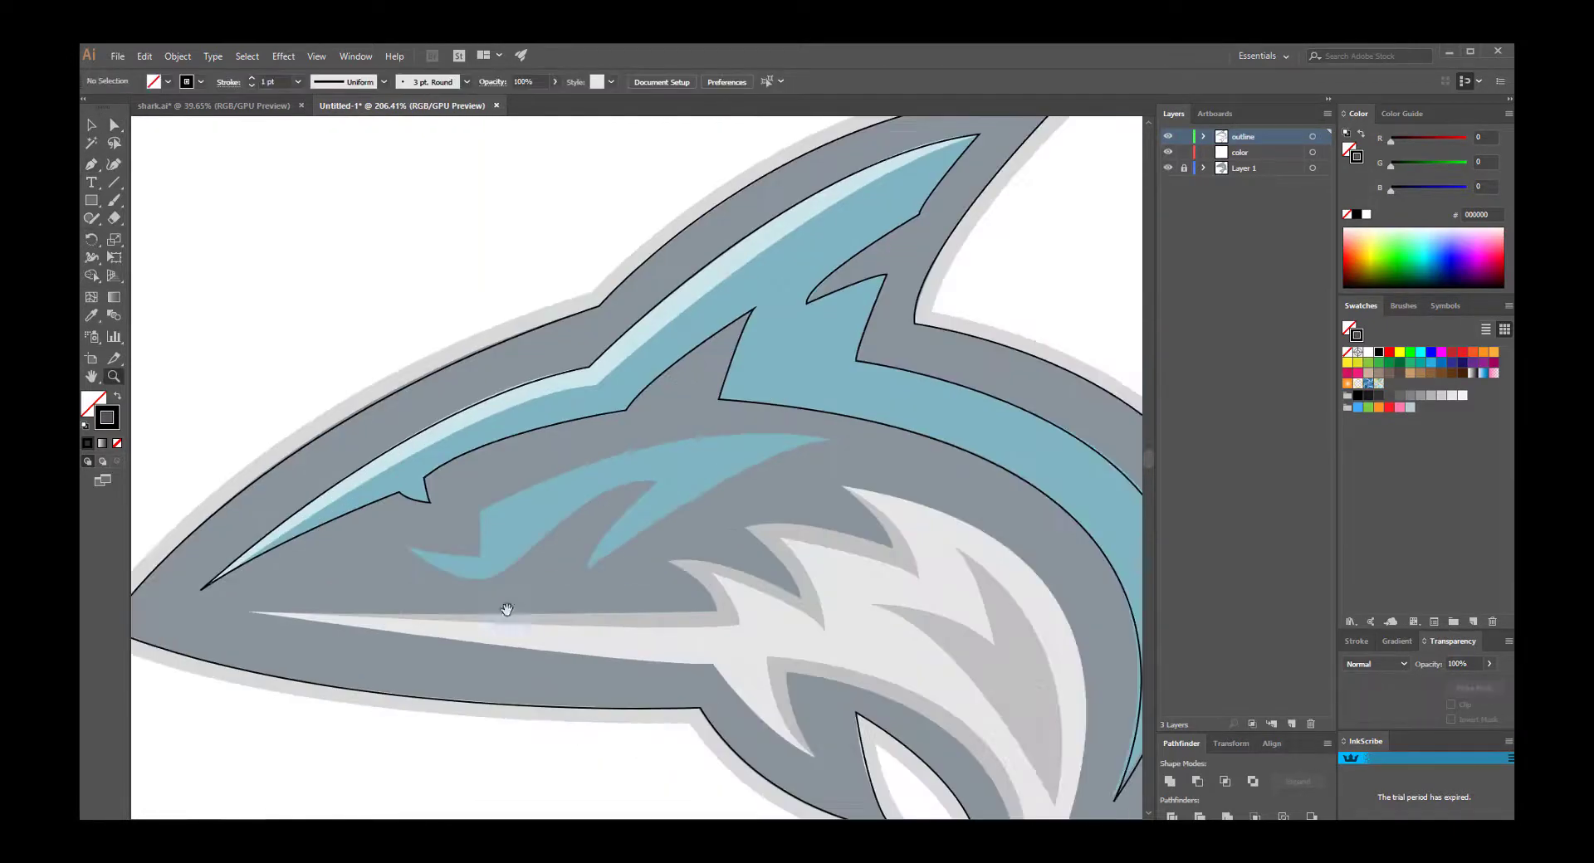
scroll(670, 643, "up", 5)
left_click(808, 369)
scroll(517, 391, "down", 2)
scroll(473, 558, "down", 2)
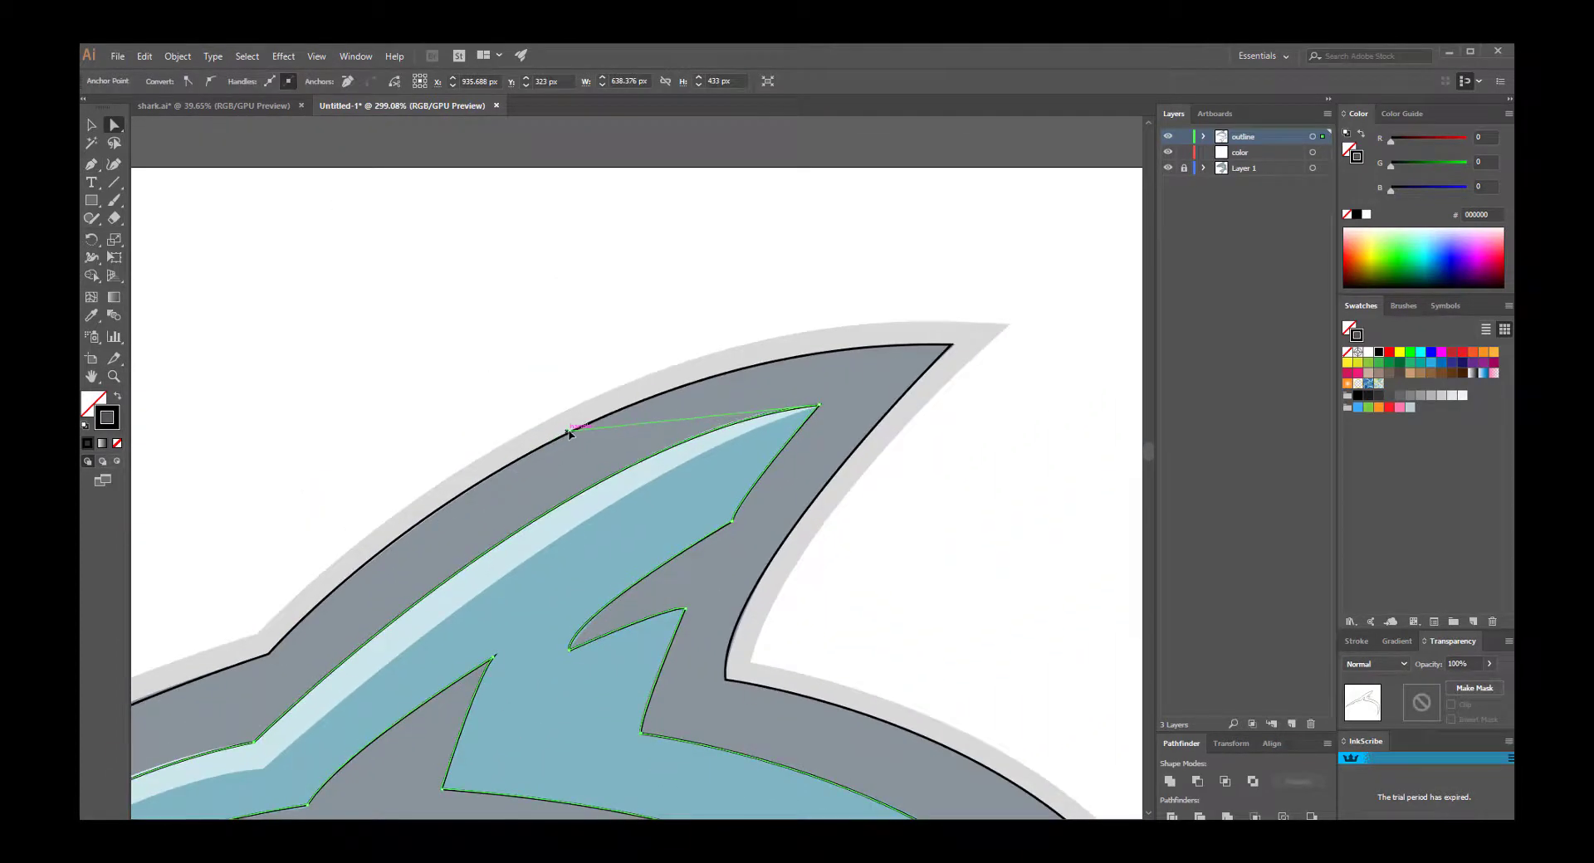
left_click(571, 438)
left_click(814, 412)
left_click_drag(813, 410, 595, 423)
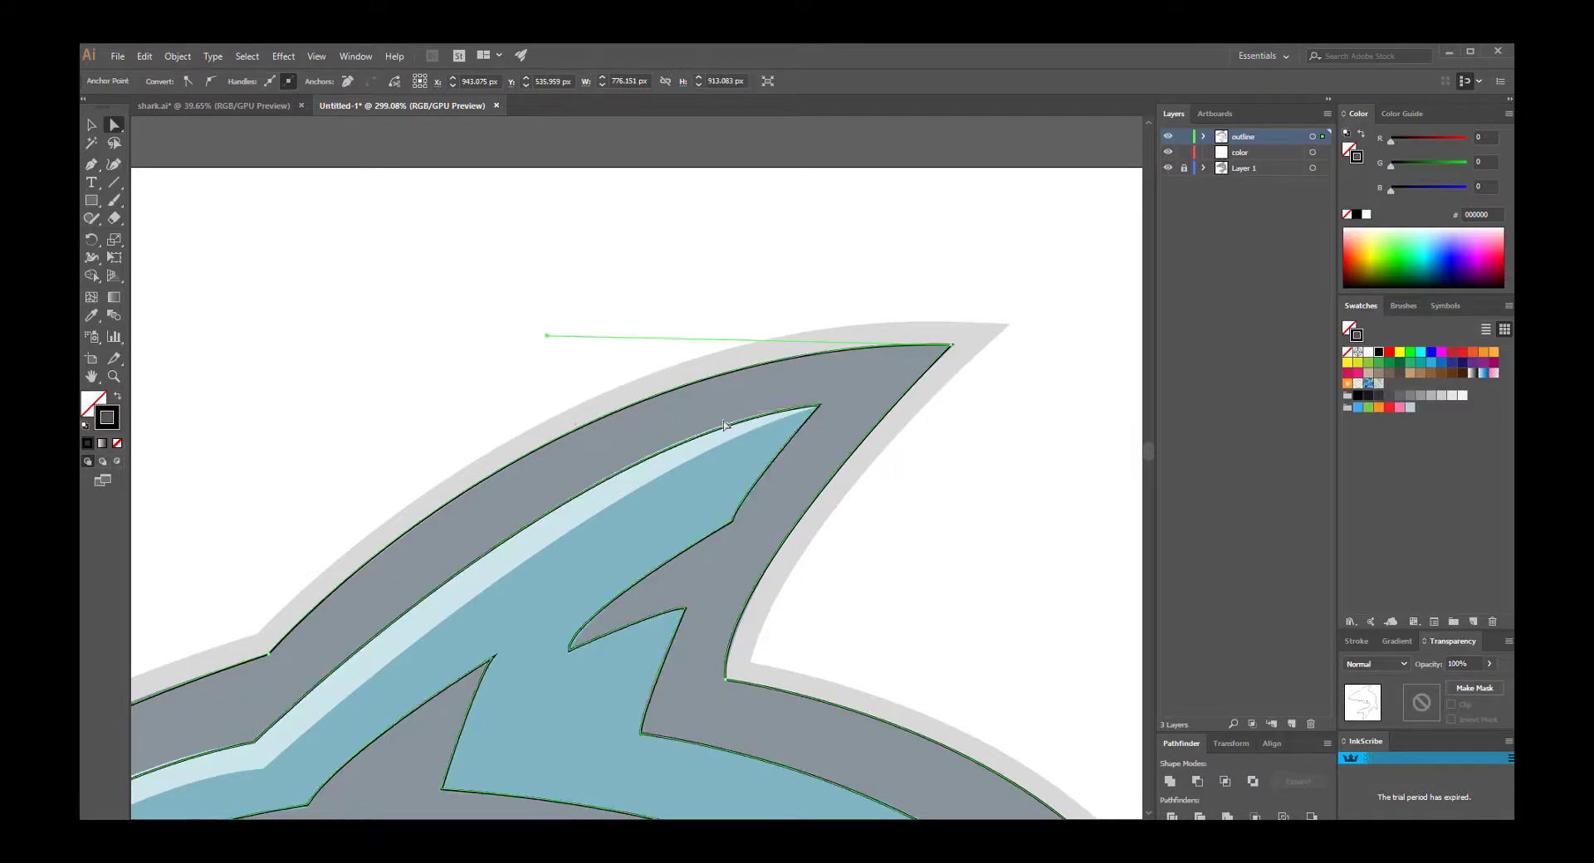
Bend the band outline so its curve follows the shark's back.
scroll(705, 471, "up", 4)
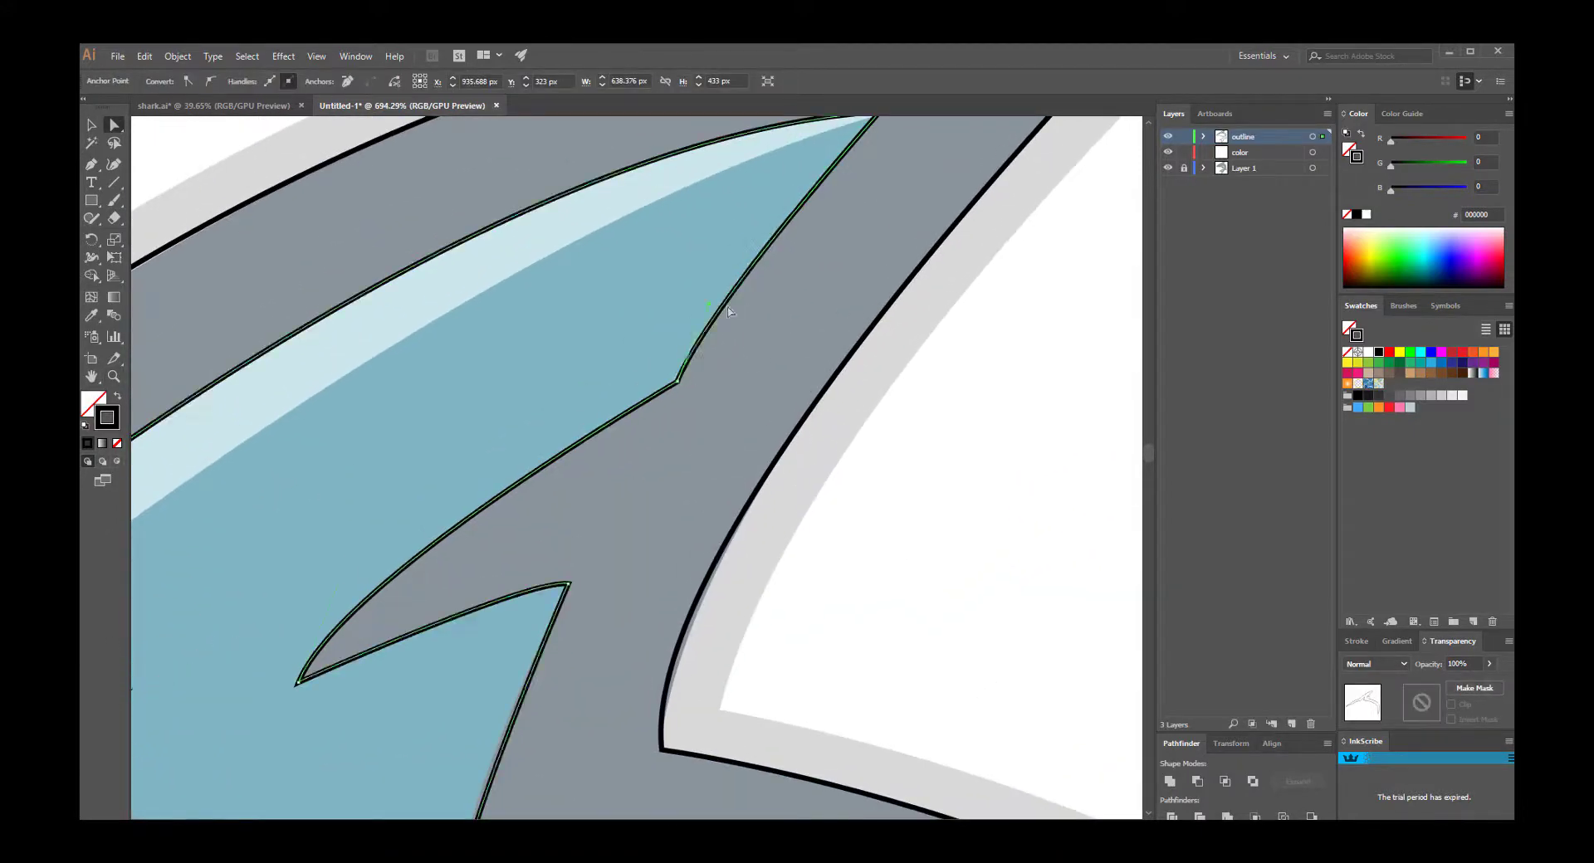
scroll(728, 311, "down", 5)
scroll(1043, 348, "up", 2)
left_click_drag(728, 312, 1036, 340)
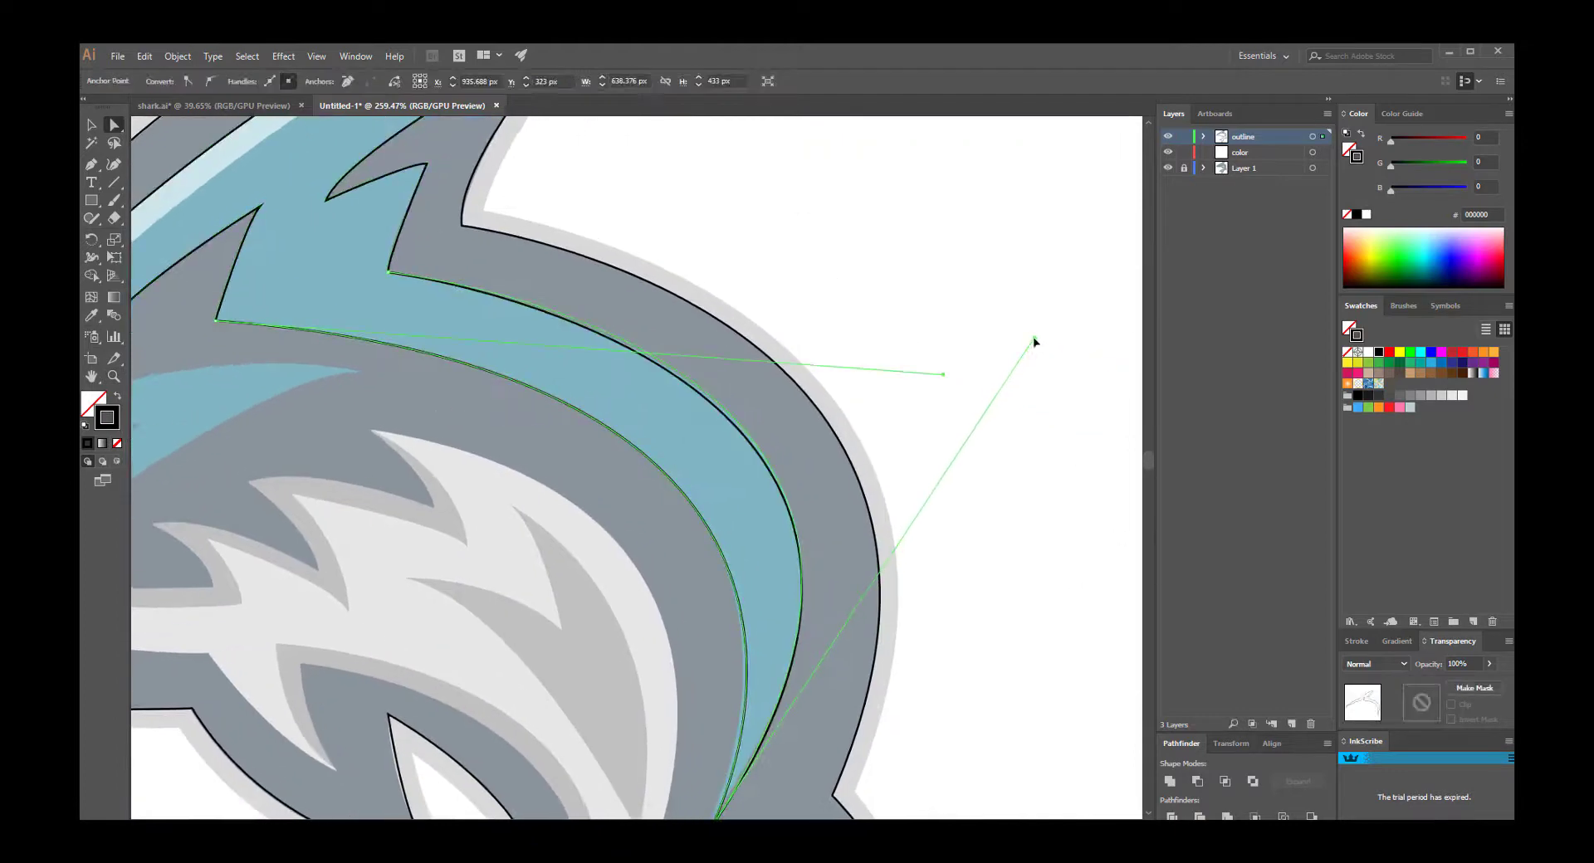
scroll(938, 398, "down", 3)
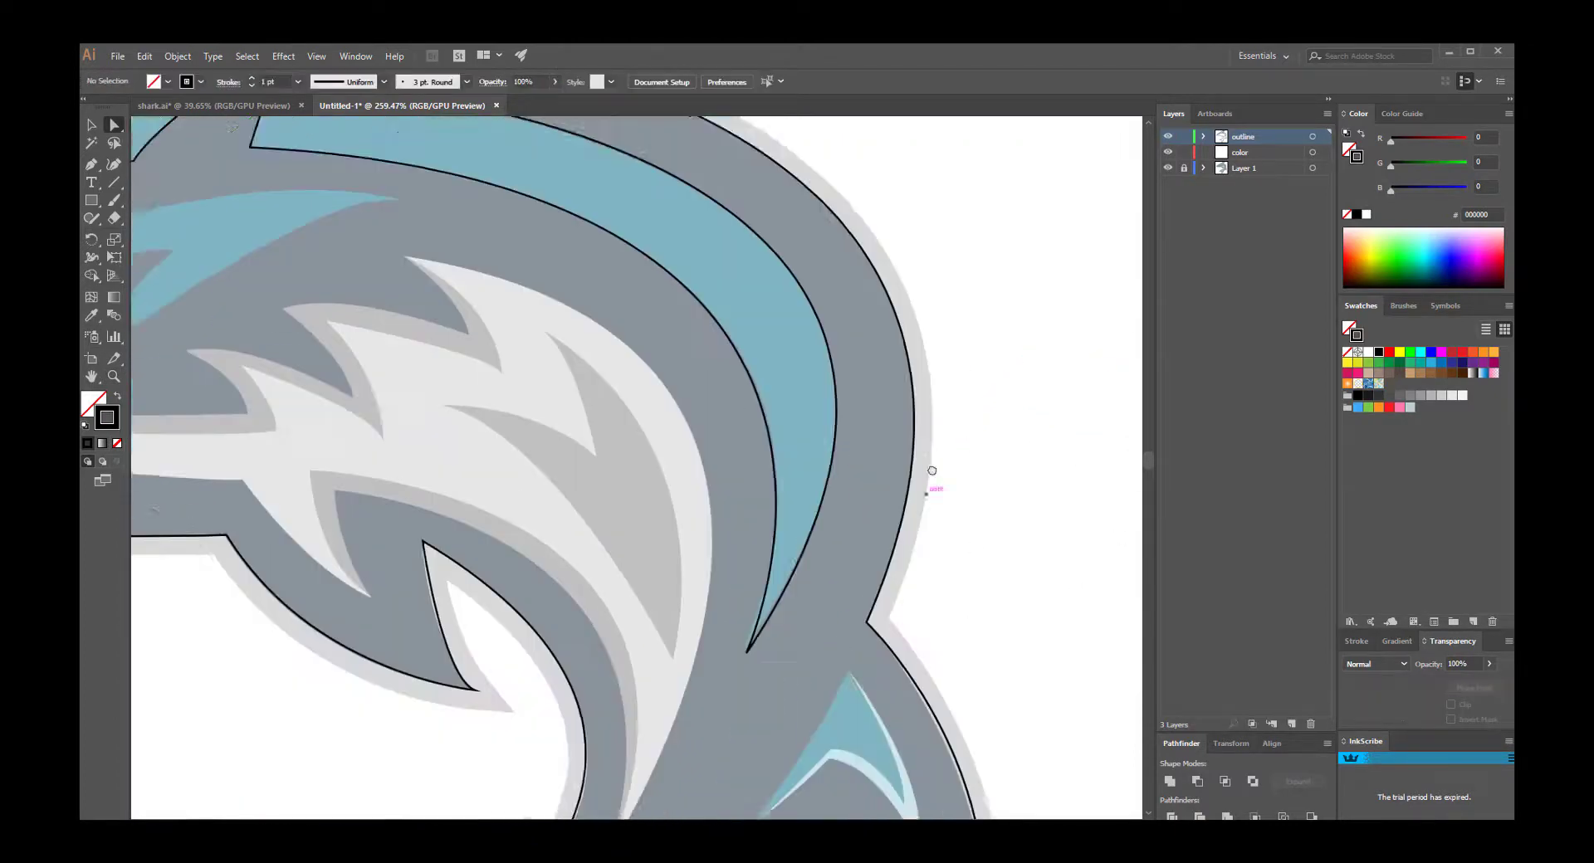
scroll(931, 470, "down", 2)
scroll(772, 559, "up", 2)
scroll(955, 274, "up", 2)
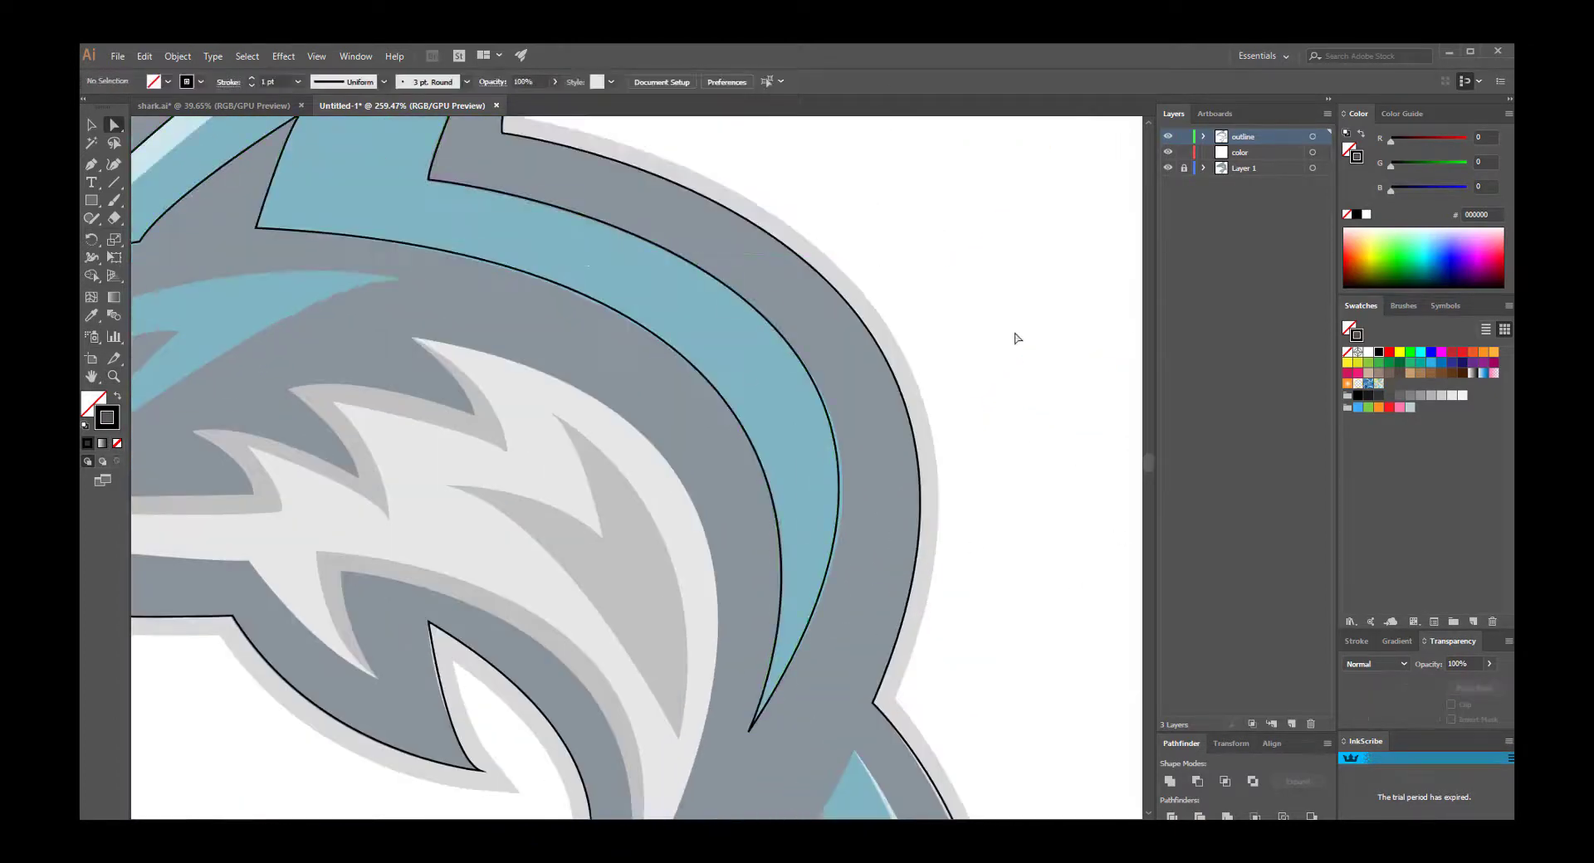
Zoom in on the upper teal band, then zoom out to see the whole snout.
key("z")
left_click(460, 425, "alt")
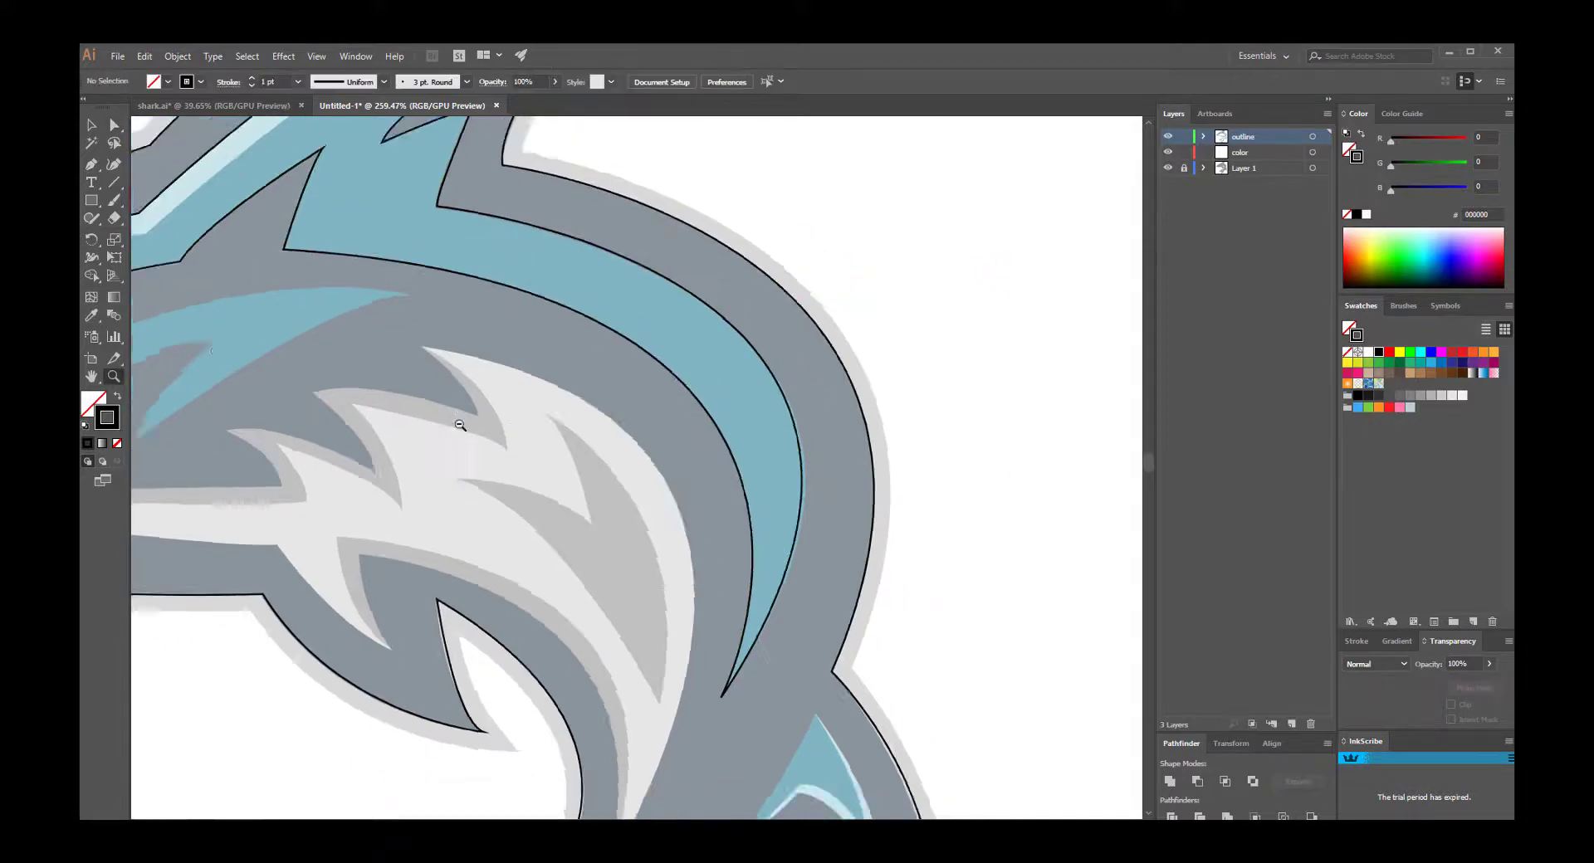
left_click_drag(460, 425, 633, 366)
scroll(783, 416, "up", 3)
key("a")
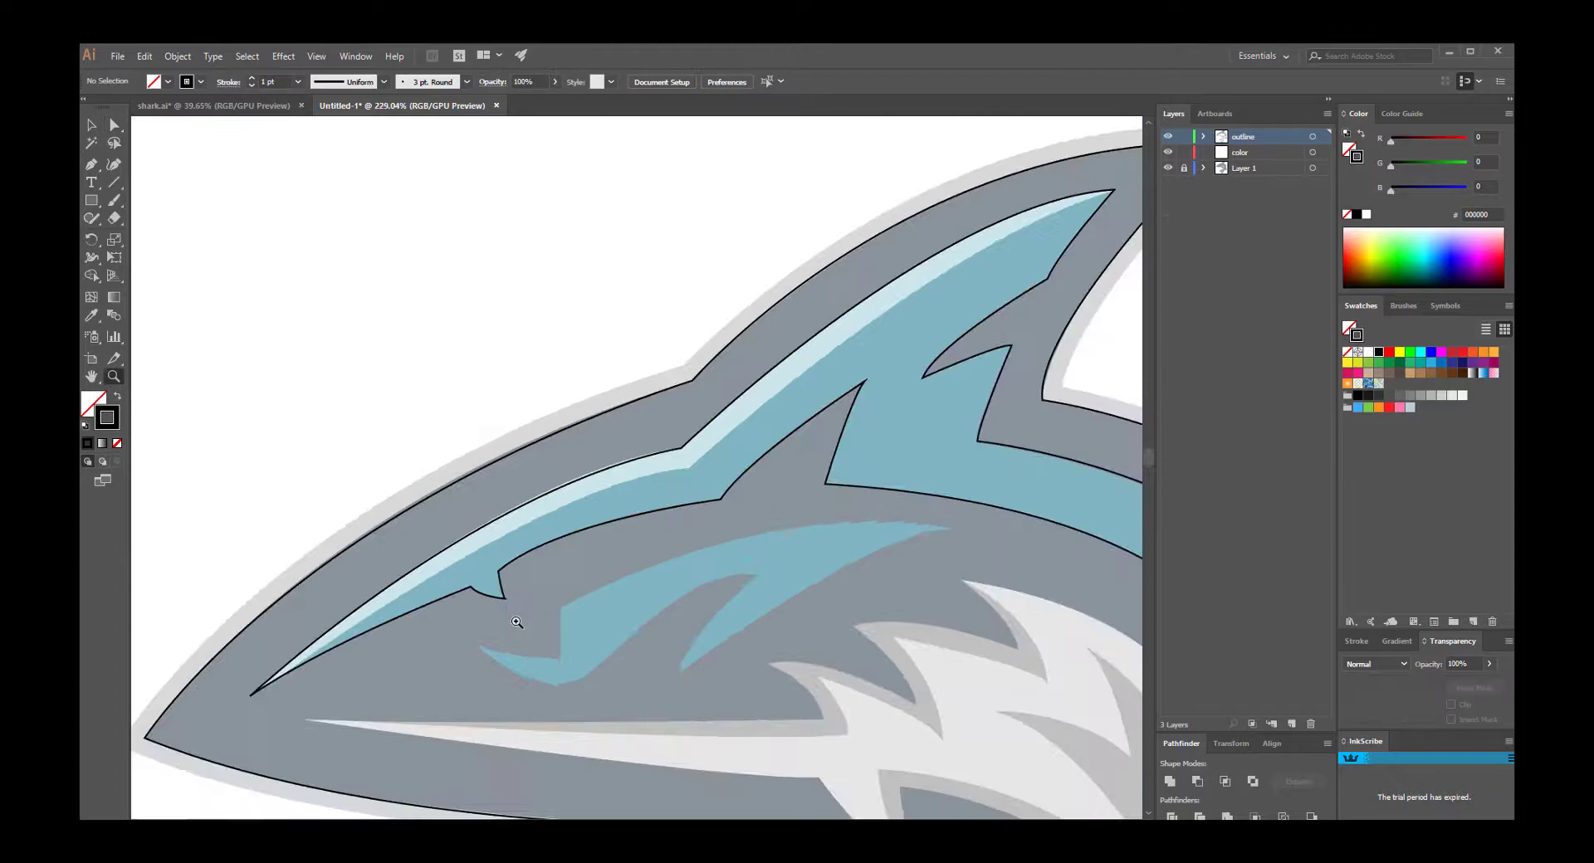
key("z")
left_click(637, 646, "alt")
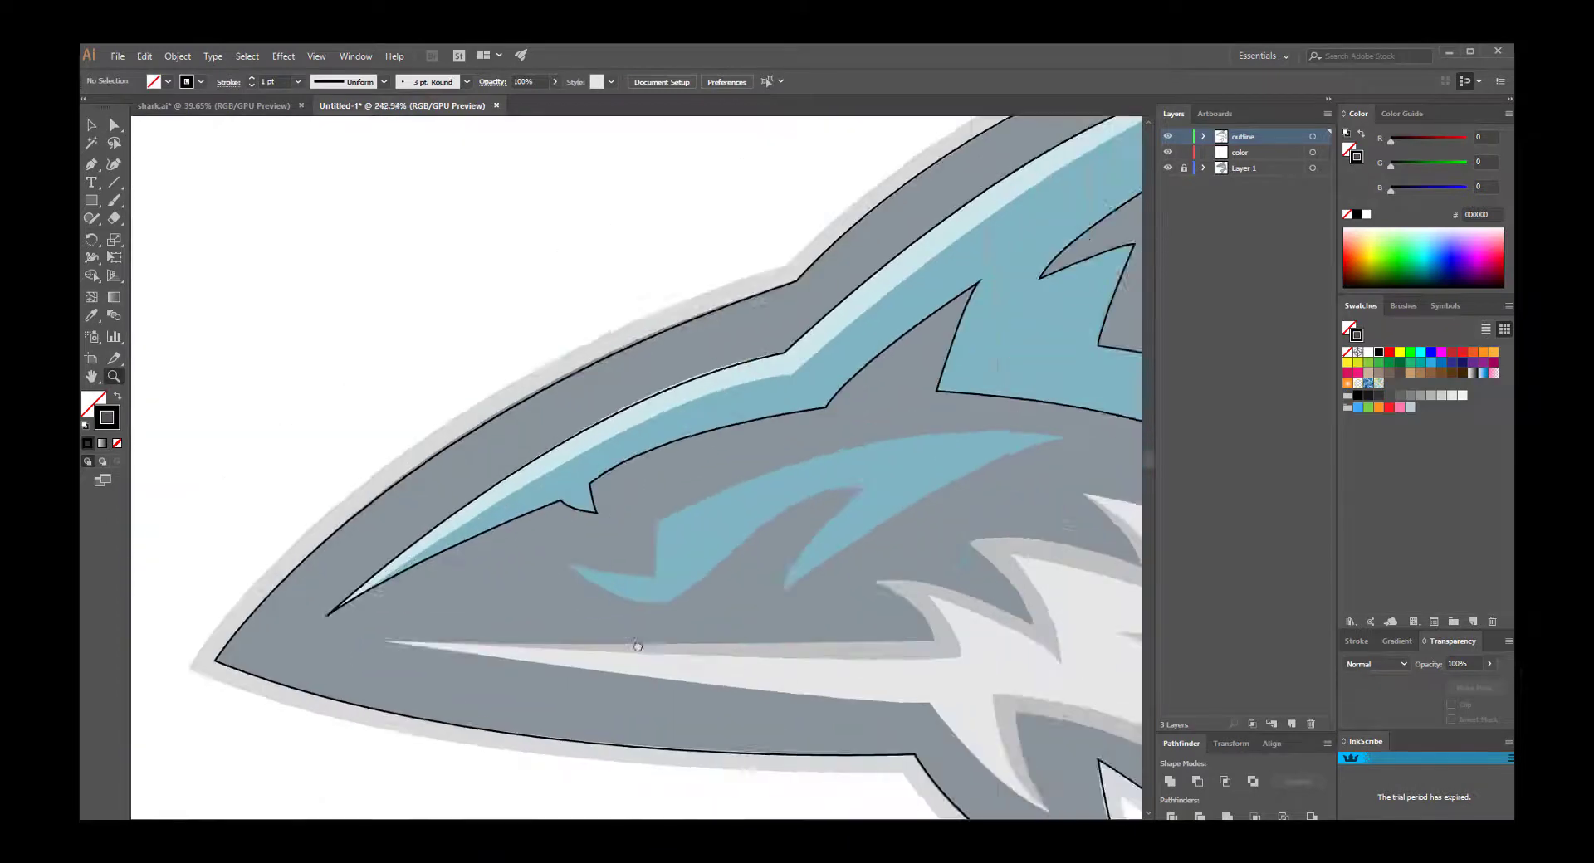
Trace a closed Pen outline around the hooked teal marking.
key("p")
left_click_drag(445, 579, 514, 616)
left_click_drag(655, 530, 766, 520)
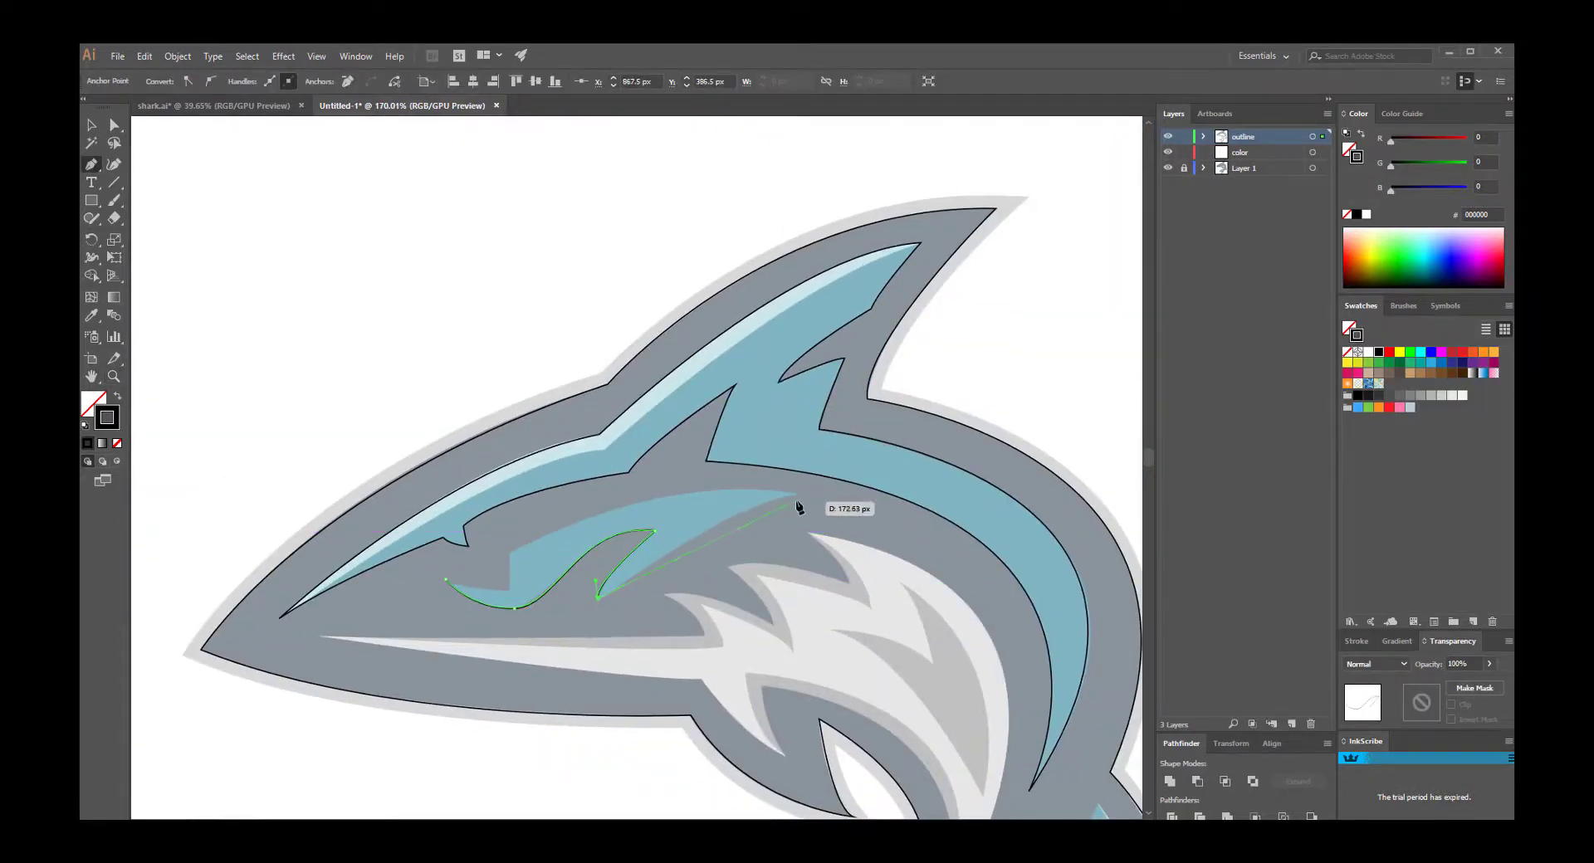
left_click_drag(508, 575, 509, 595)
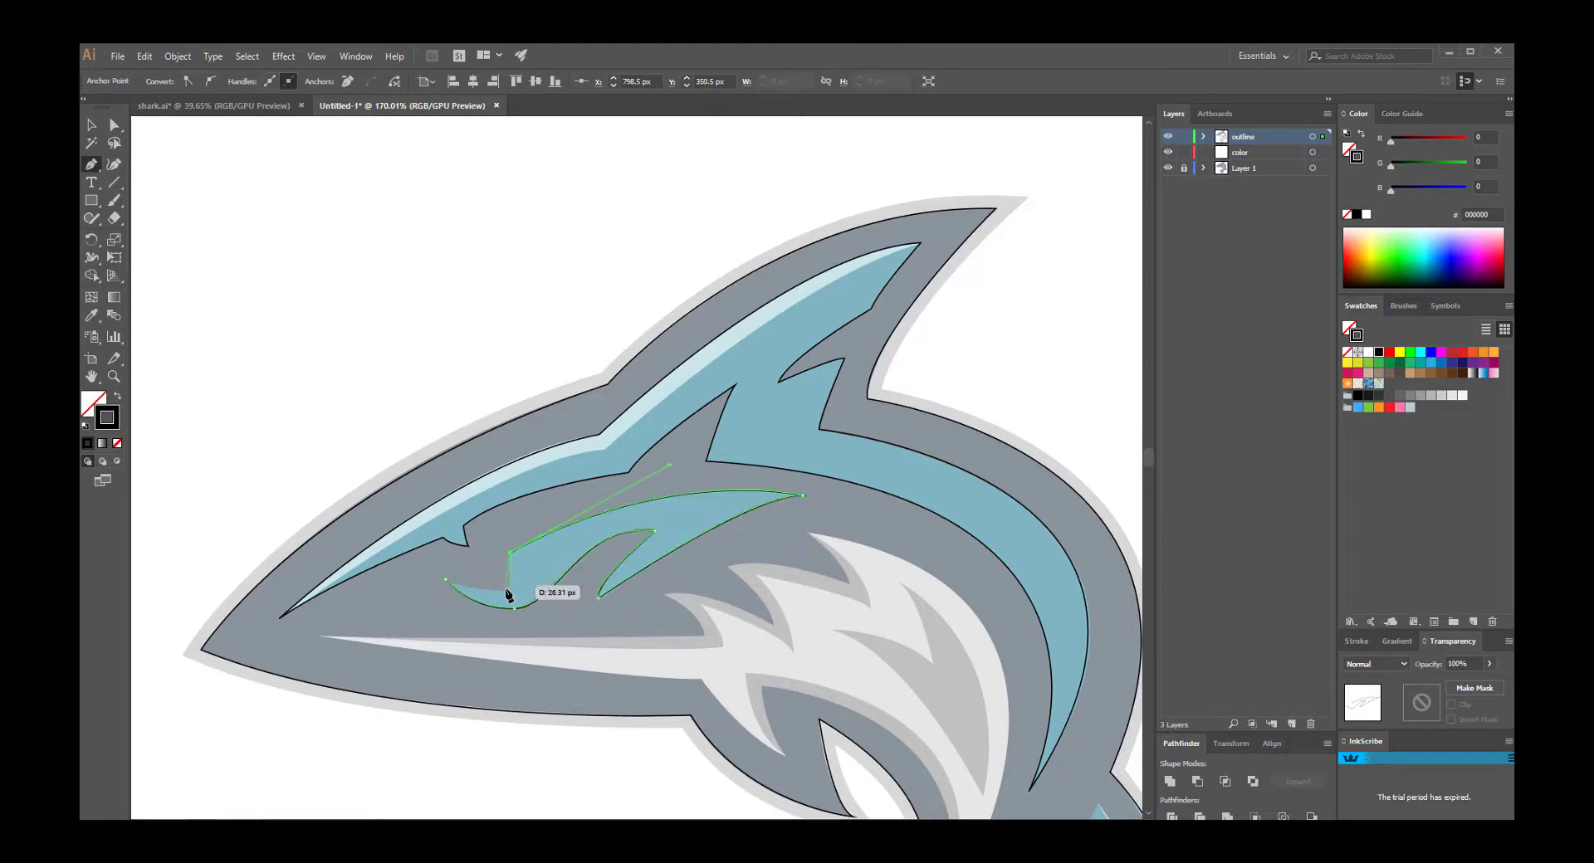
left_click(446, 580)
scroll(583, 622, "up", 5)
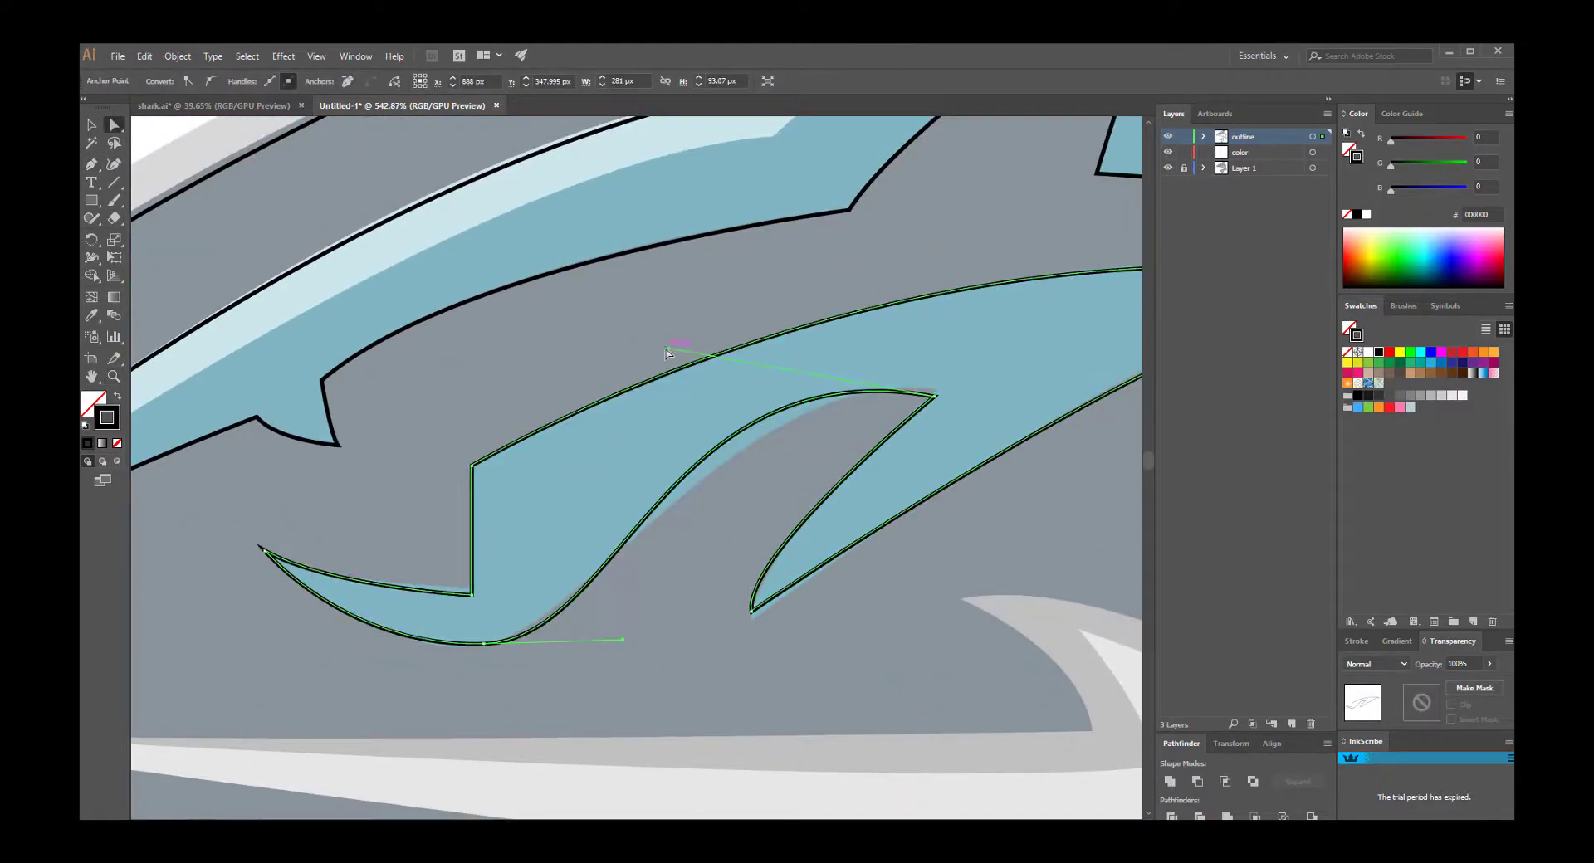
Refine the hook outline's bottom curve handles and top-right anchor, then deselect.
left_click_drag(623, 639, 614, 624)
left_click_drag(935, 395, 938, 395)
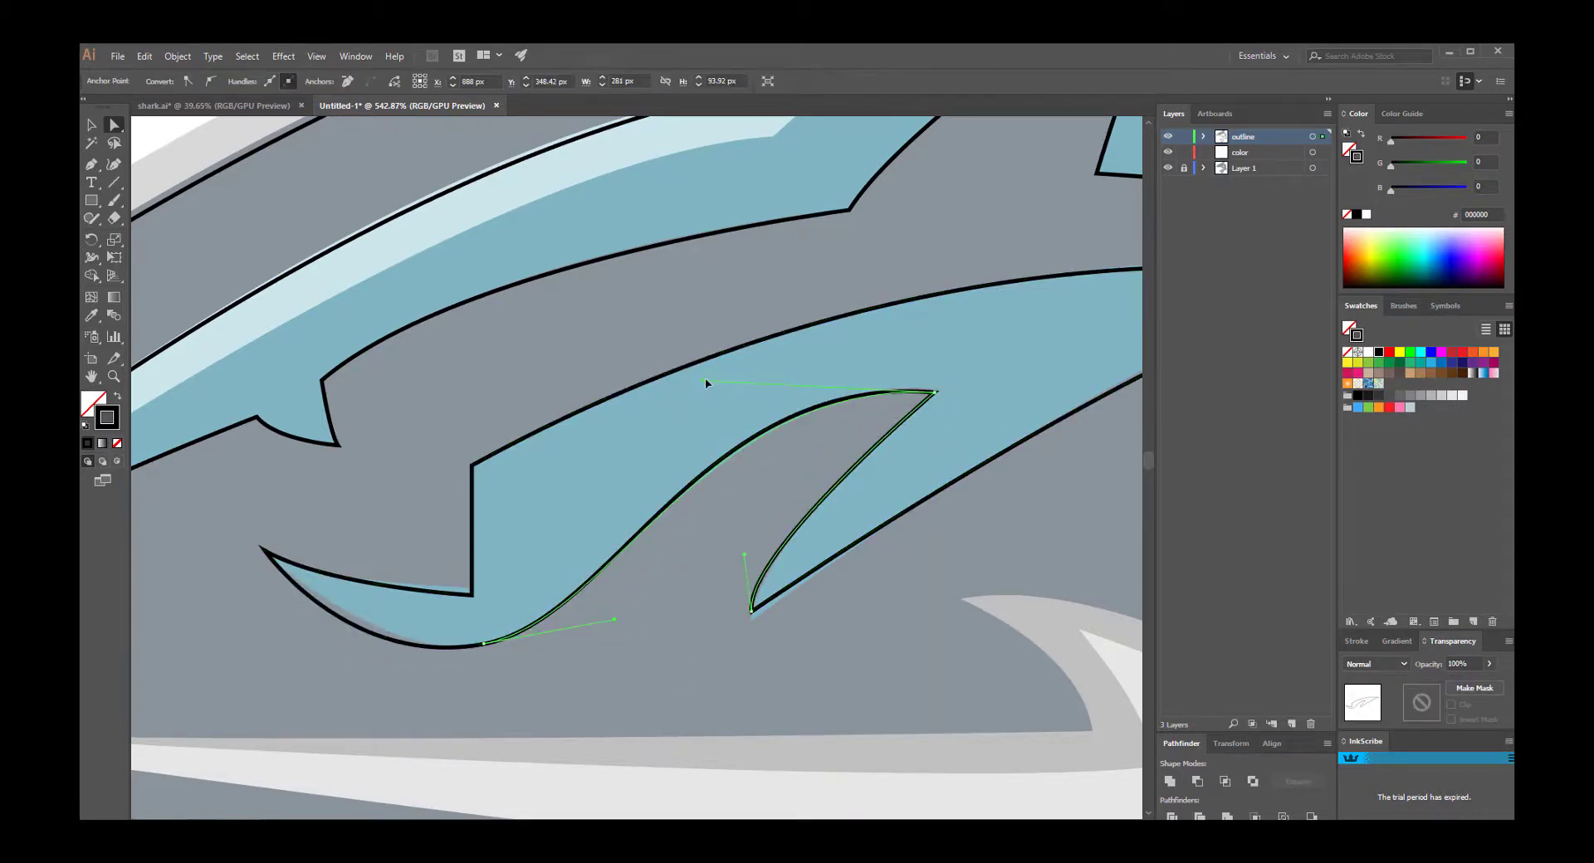
scroll(945, 406, "up", 5)
key("ctrl+shift+a")
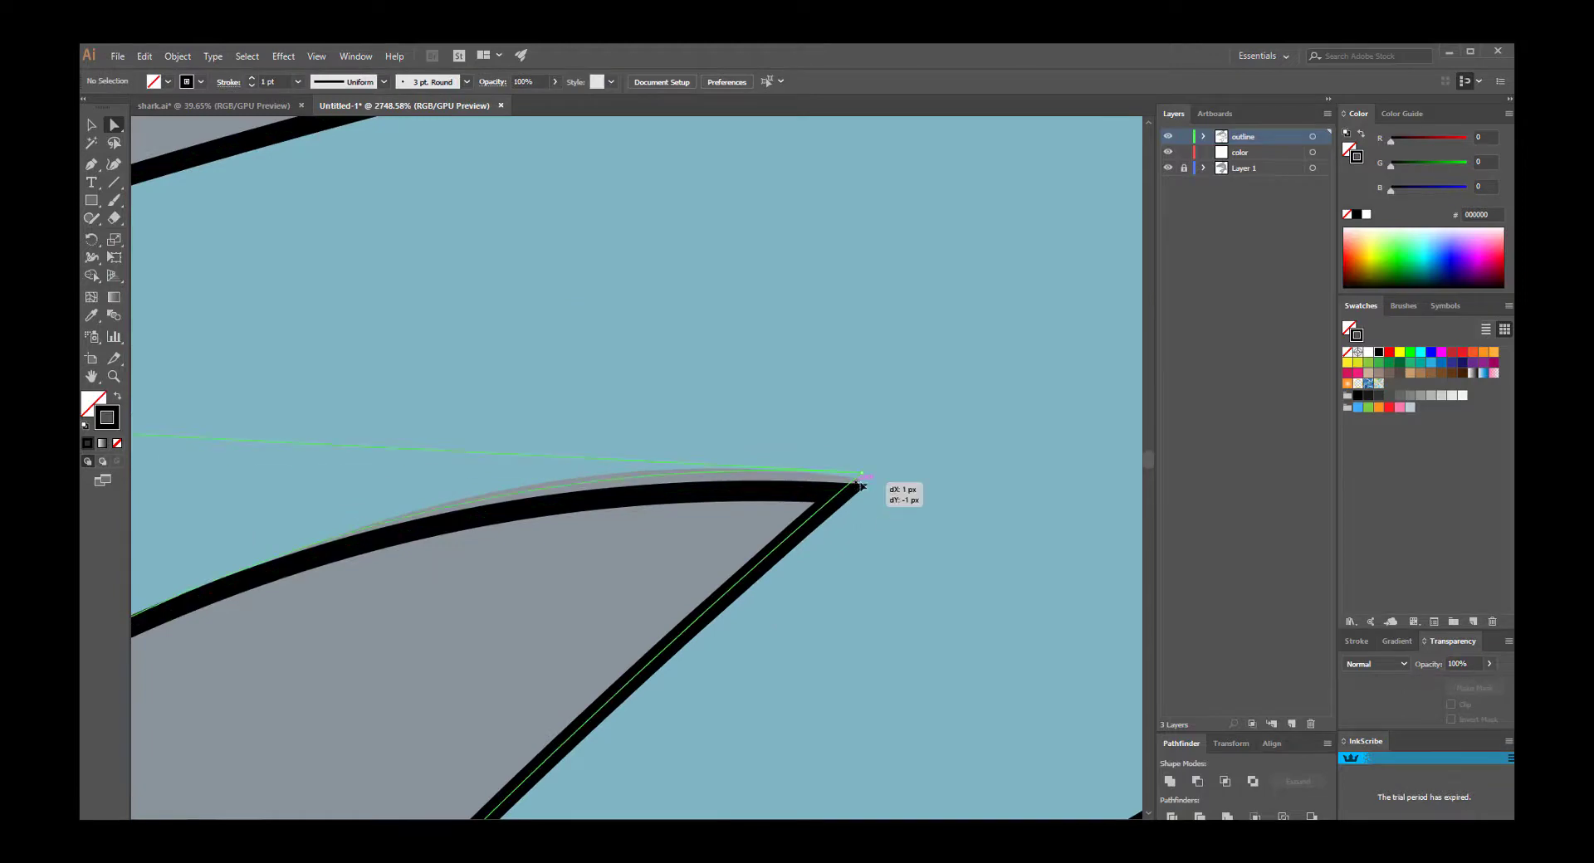
scroll(901, 495, "down", 5)
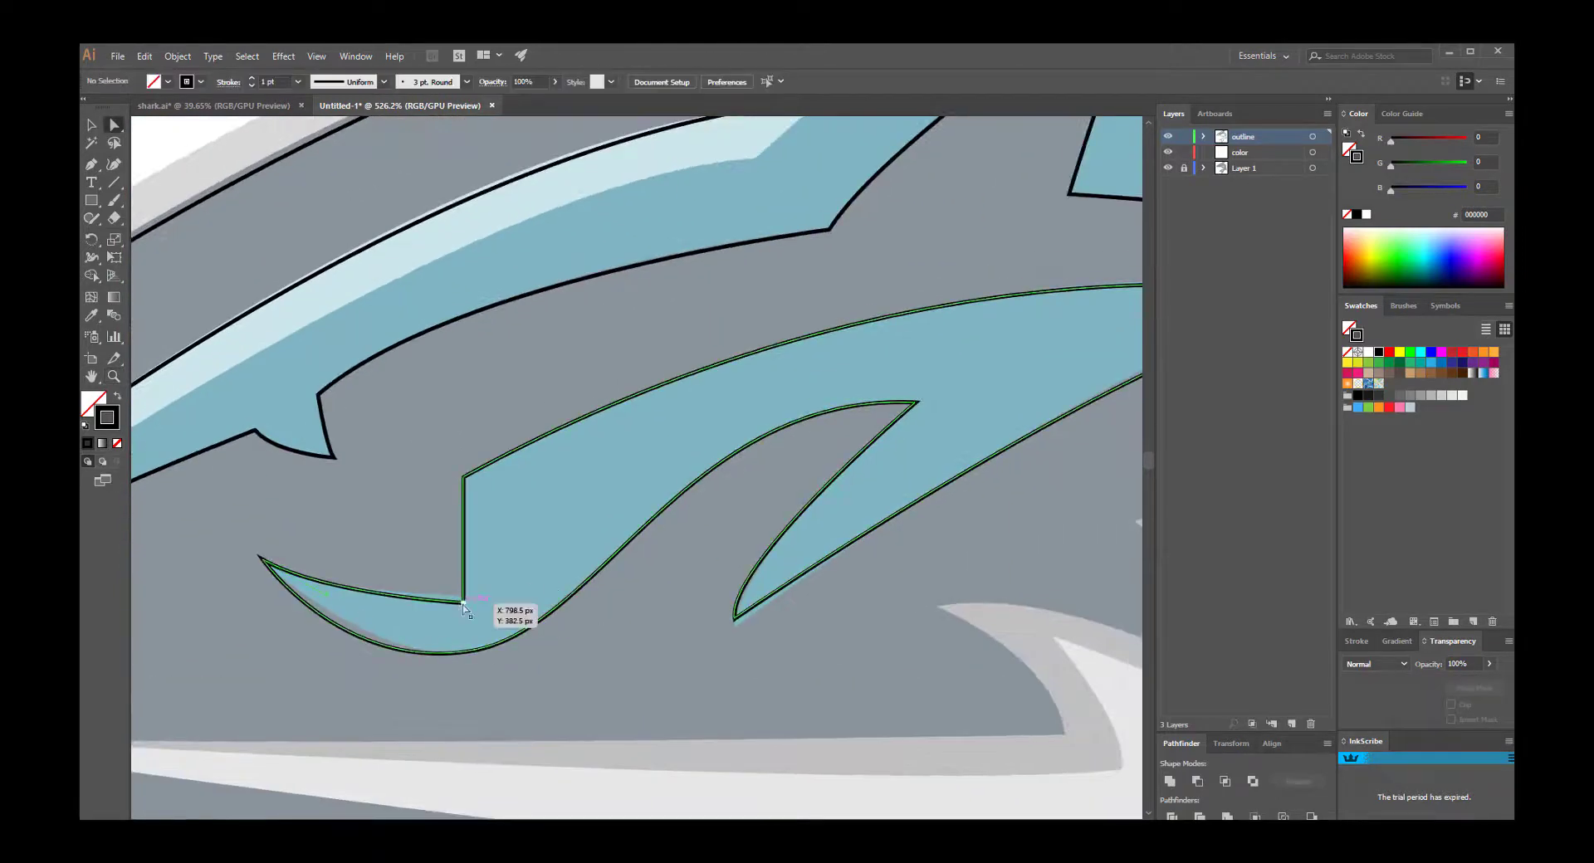
left_click(475, 650)
left_click_drag(391, 664, 344, 680)
key("ctrl+shift+a")
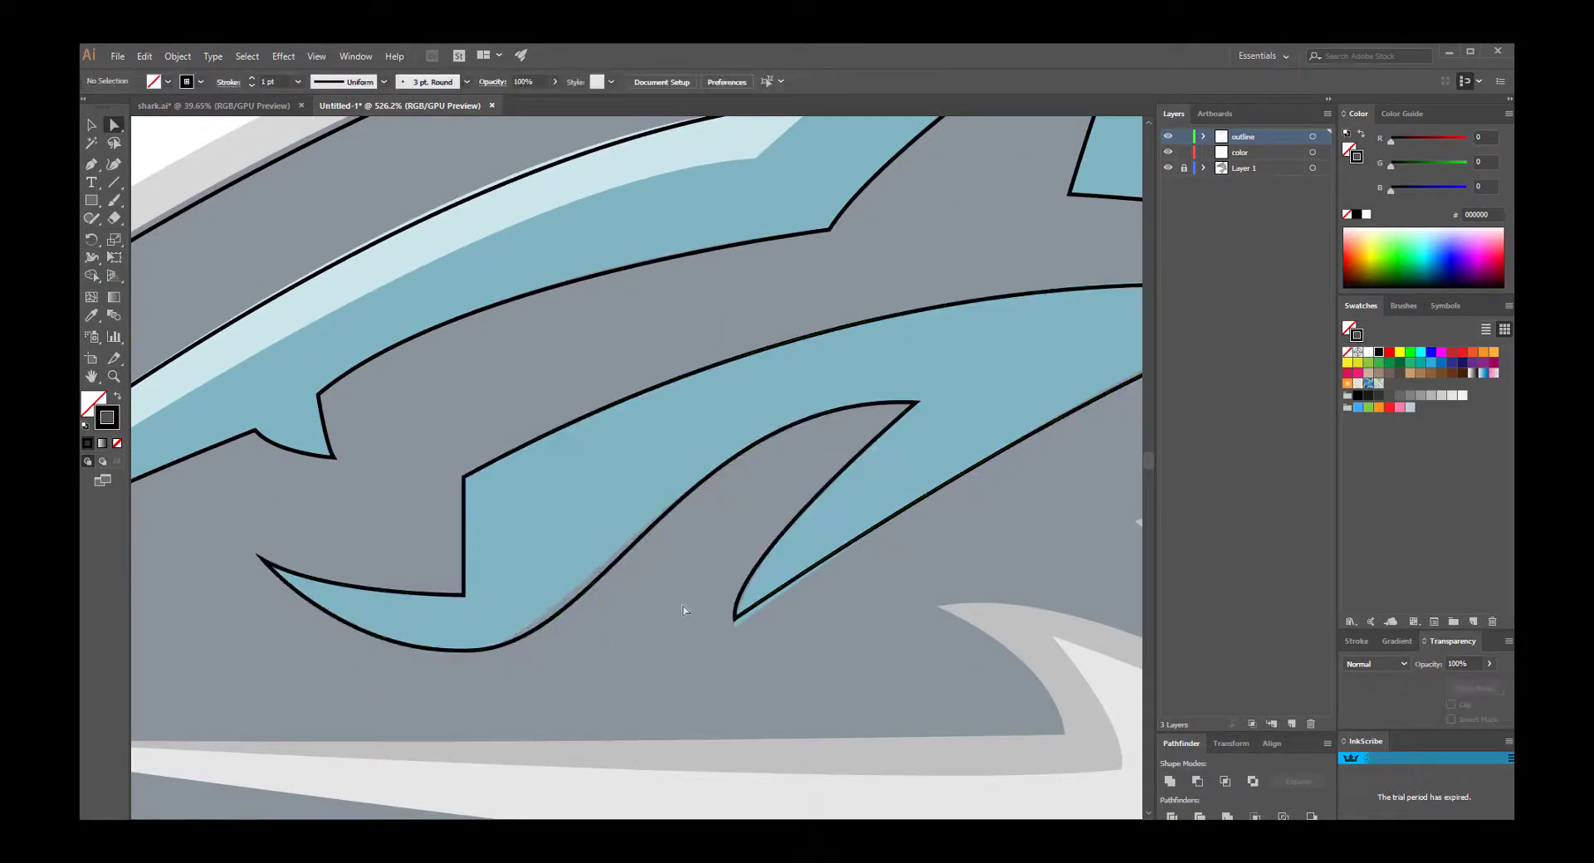
scroll(562, 675, "down", 2)
scroll(346, 408, "down", 3)
Outline the tail-fin marking with a curved edge, closing it at the tip.
scroll(587, 534, "up", 3)
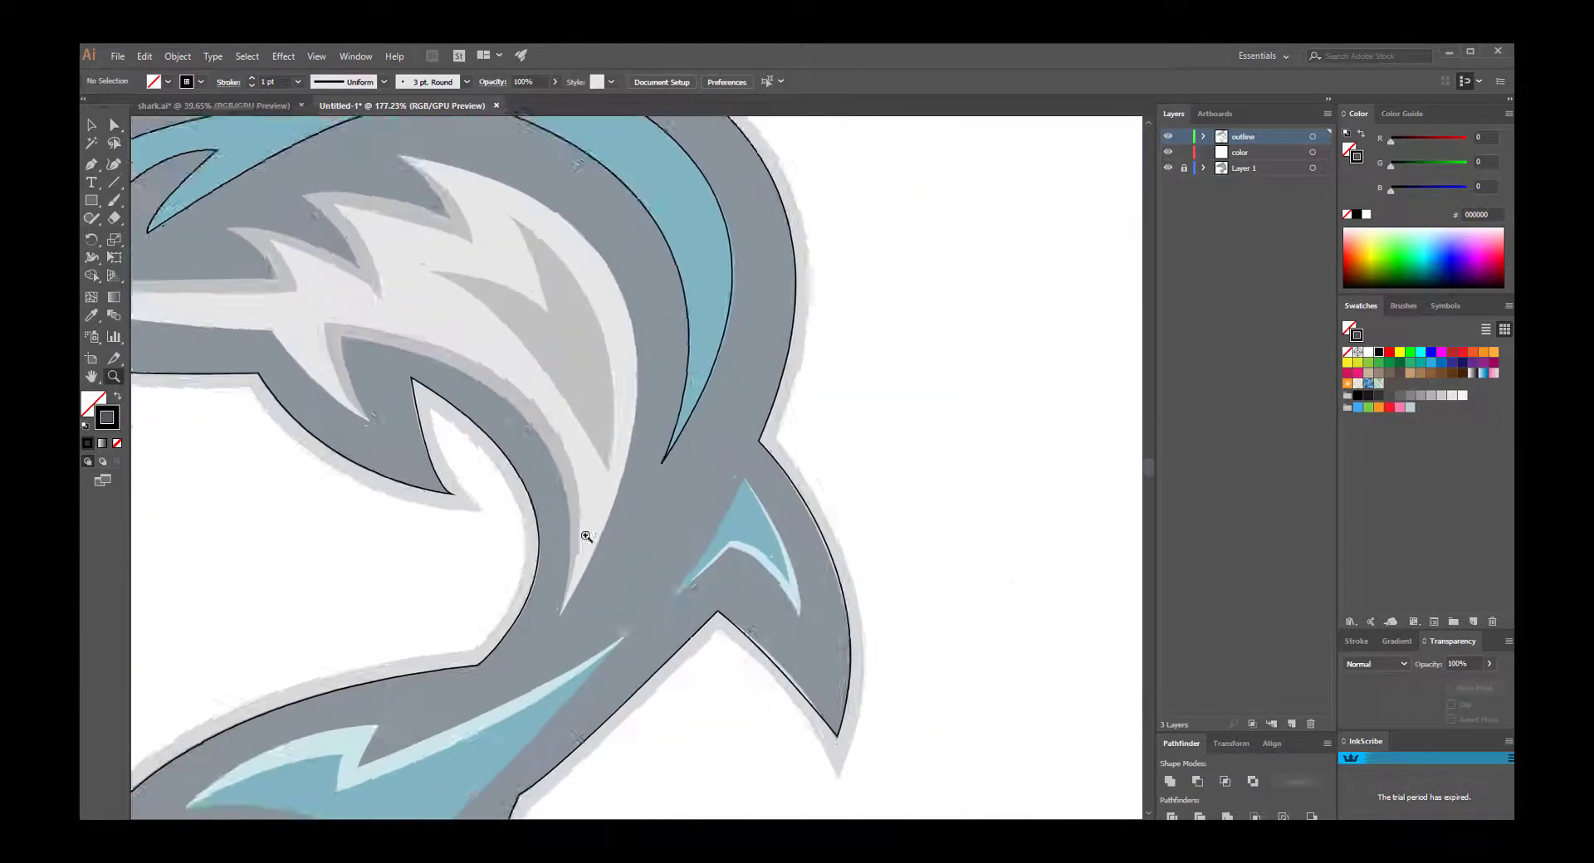
key("p")
left_click(668, 375)
left_click_drag(769, 785, 770, 785)
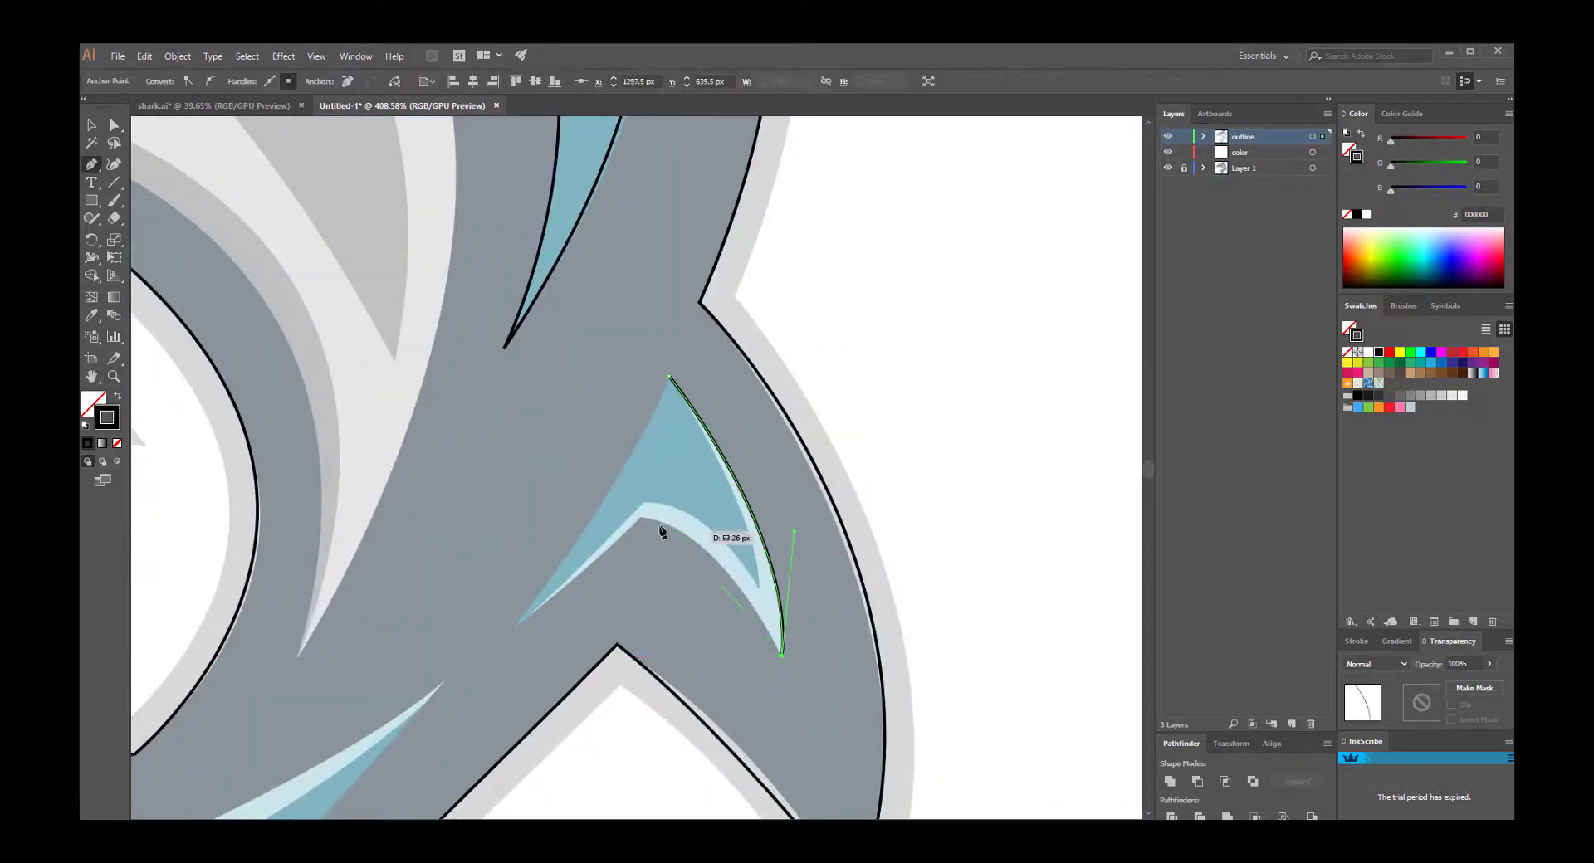
left_click_drag(547, 494, 642, 523)
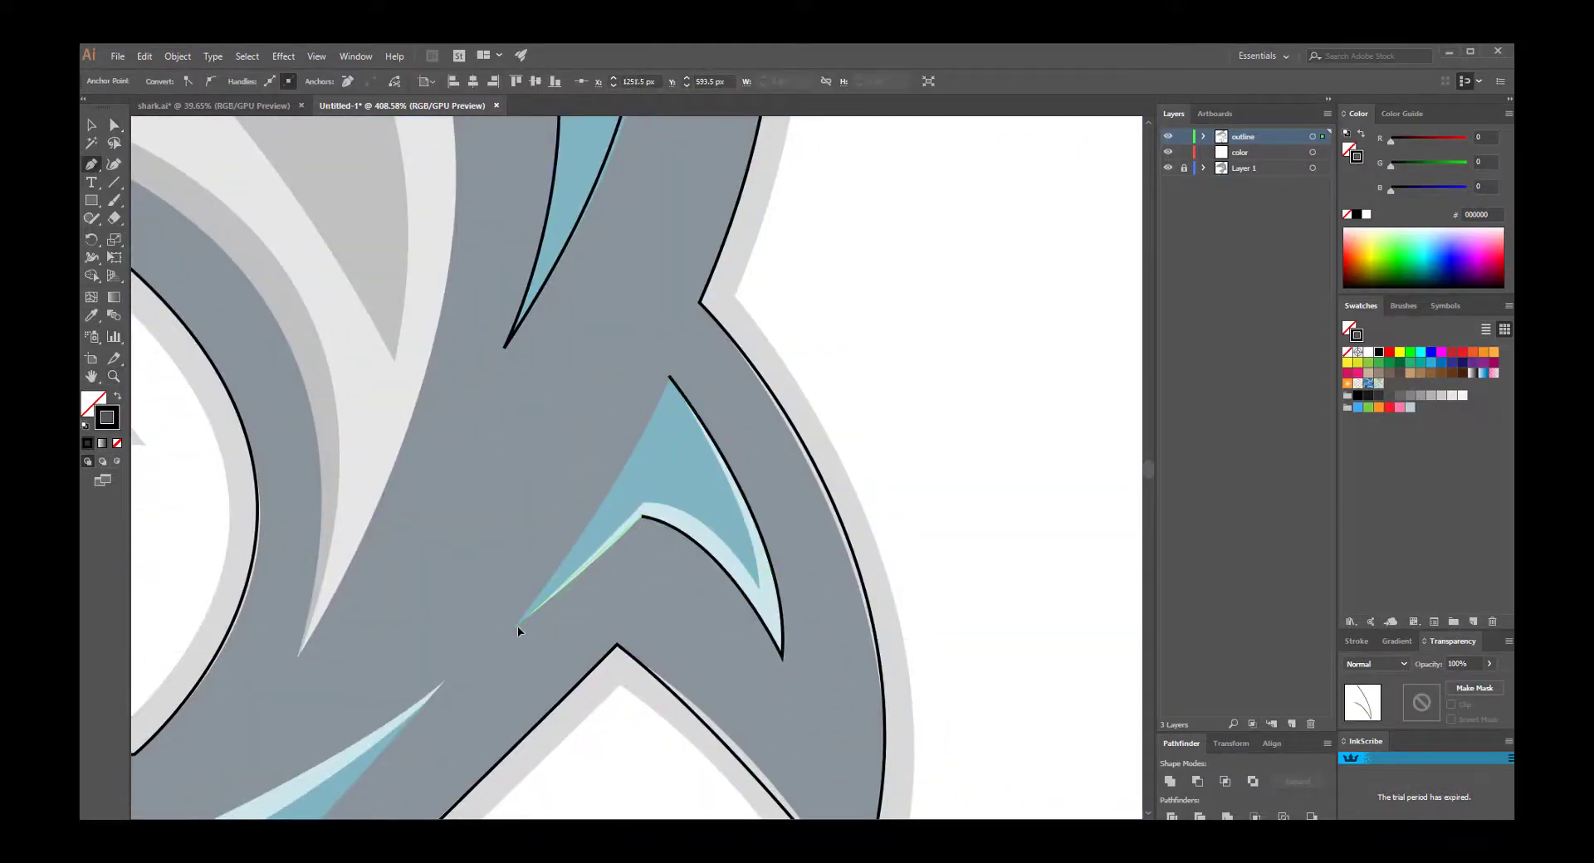
left_click_drag(518, 632, 513, 635)
scroll(671, 348, "down", 3)
left_click(808, 526, "ctrl")
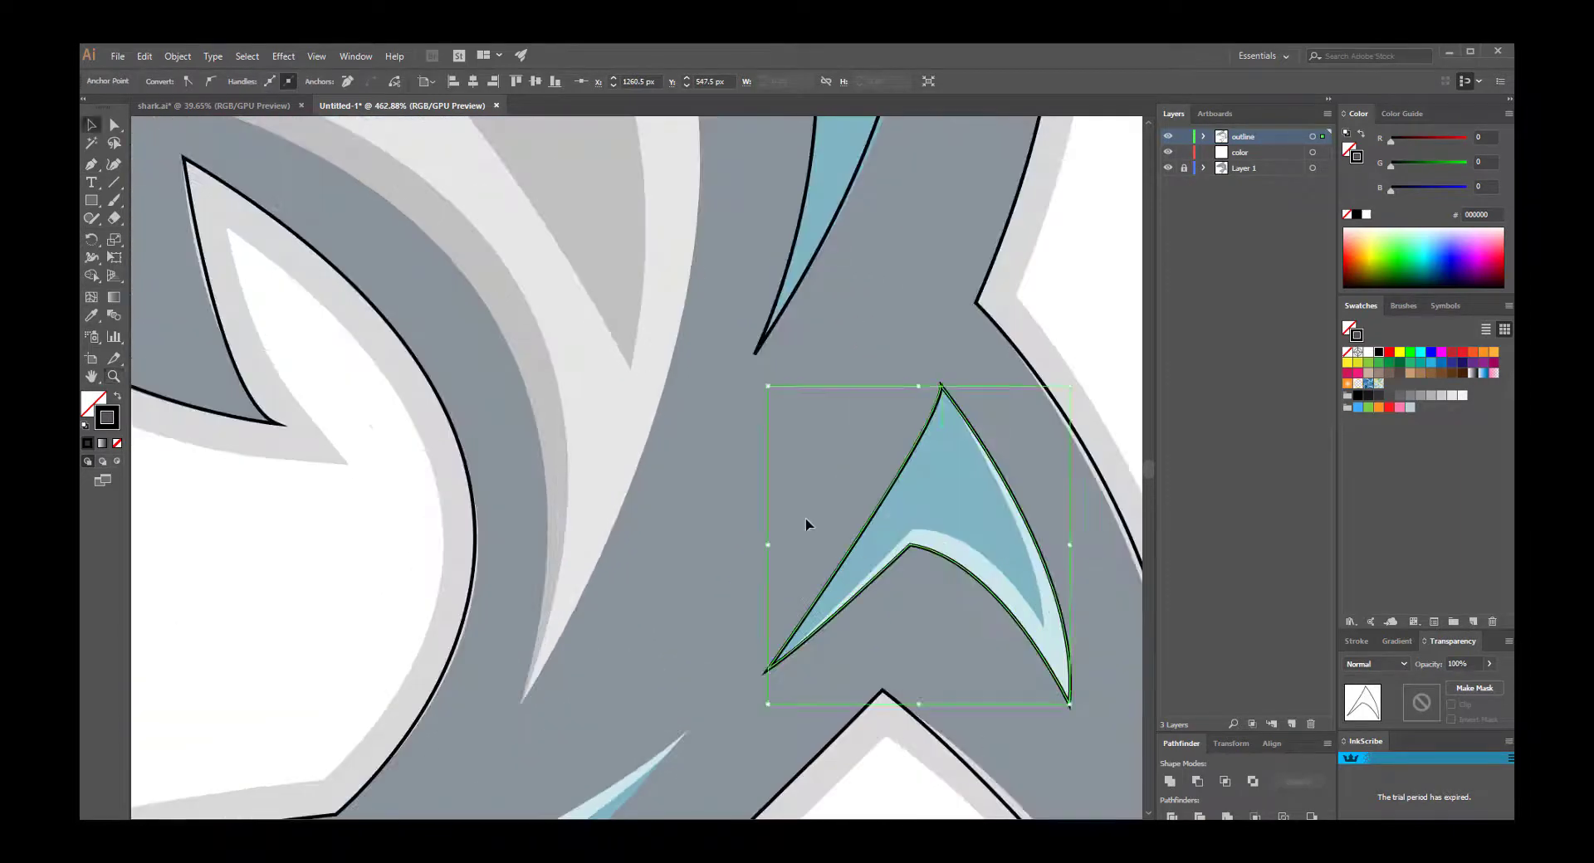
scroll(808, 526, "down", 3)
Trace the lower fin streak through its notch and tip, closing the path at its start.
left_click(192, 665)
left_click_drag(446, 557, 571, 551)
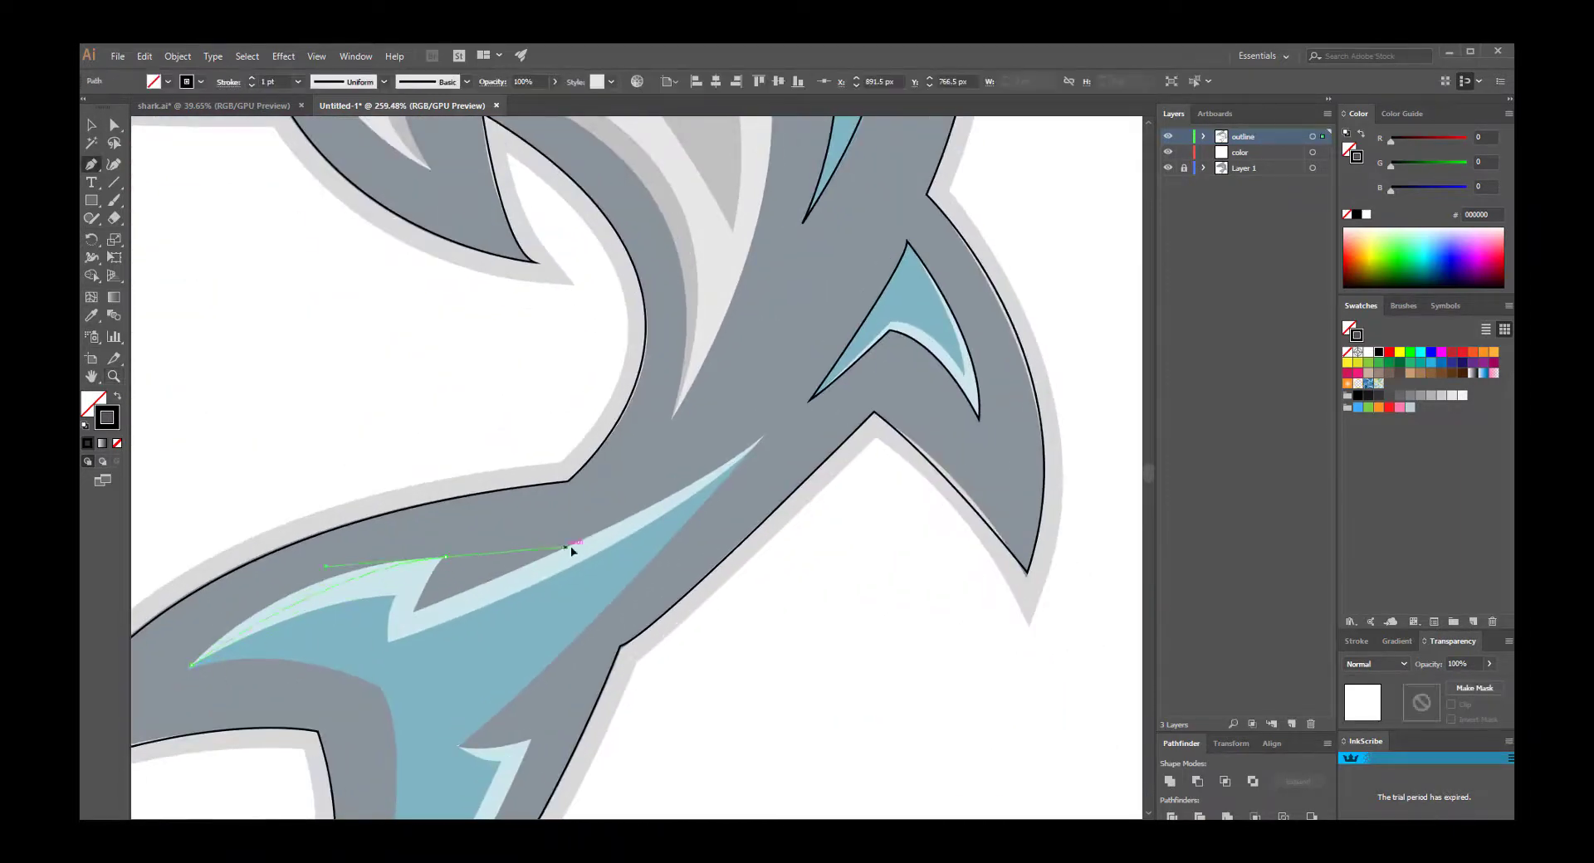
left_click_drag(446, 557, 446, 591)
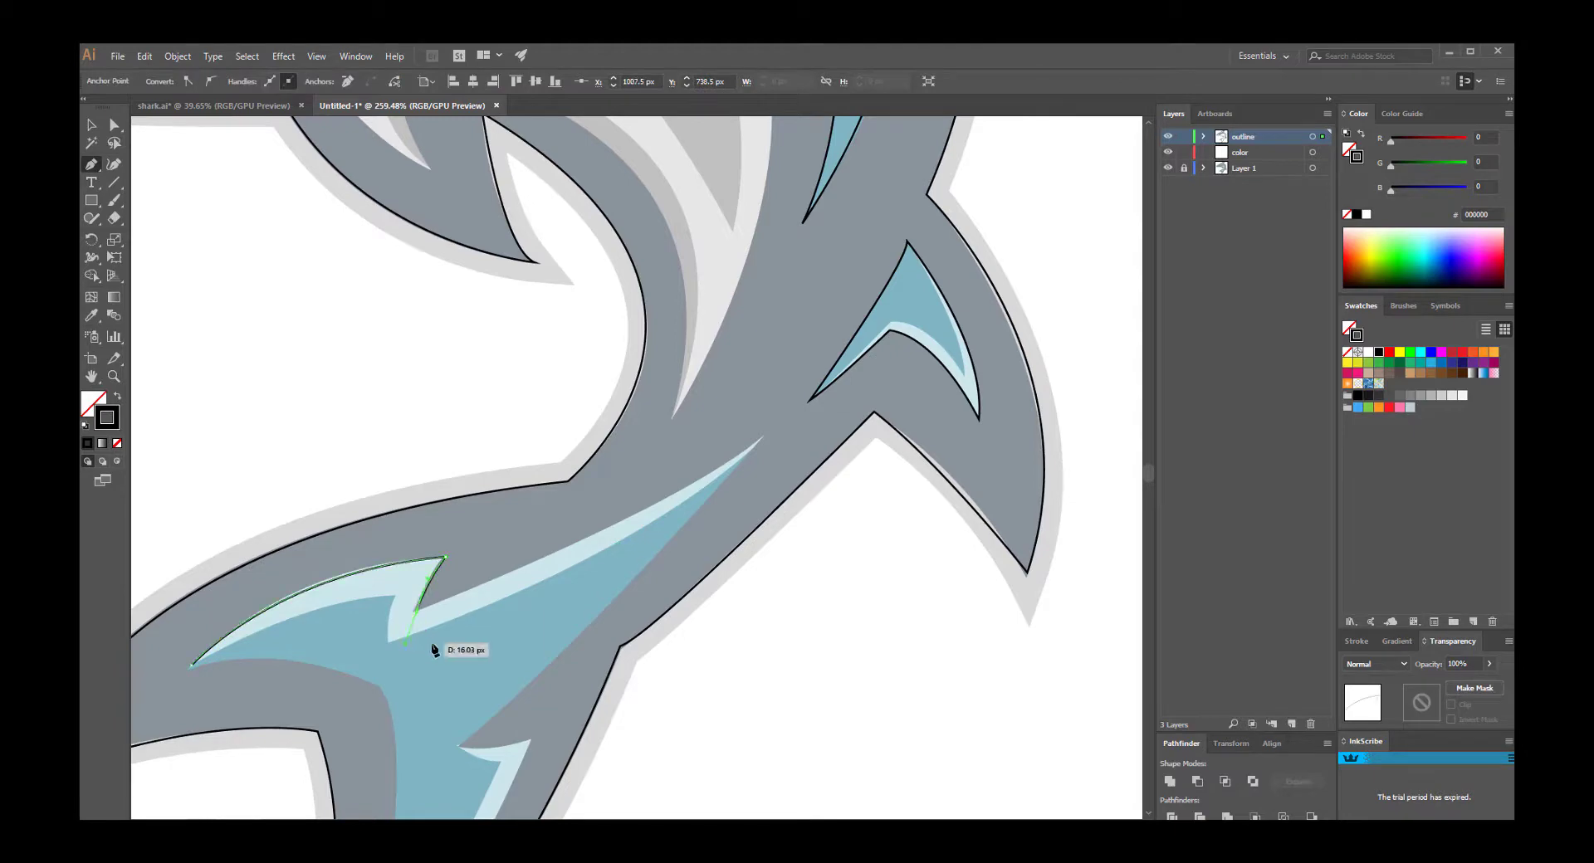
left_click_drag(459, 746, 385, 795)
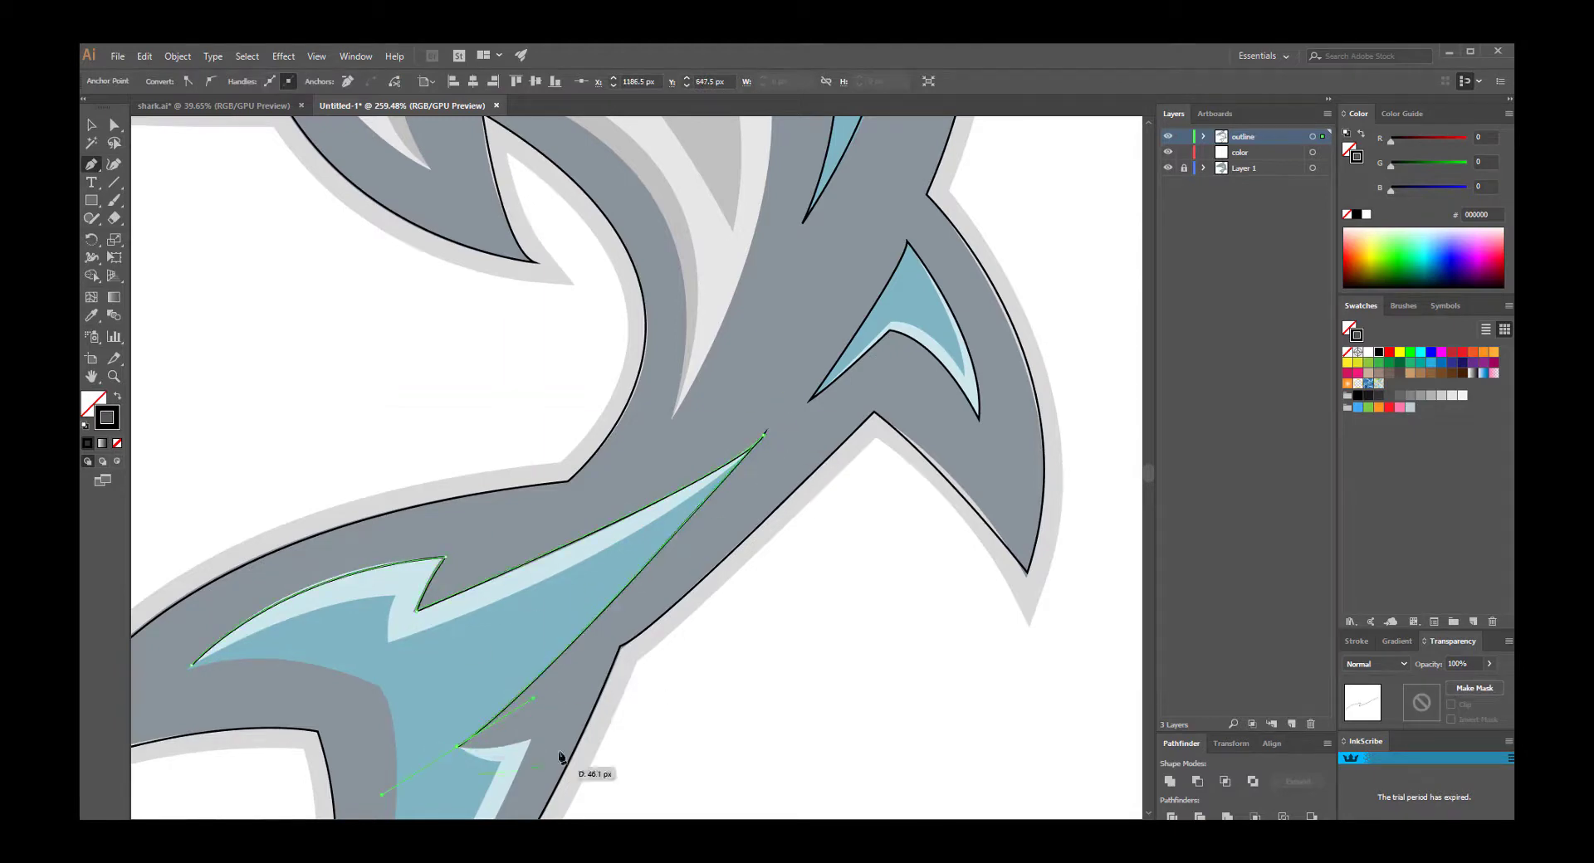
scroll(544, 372, "up", 3)
scroll(737, 323, "down", 5)
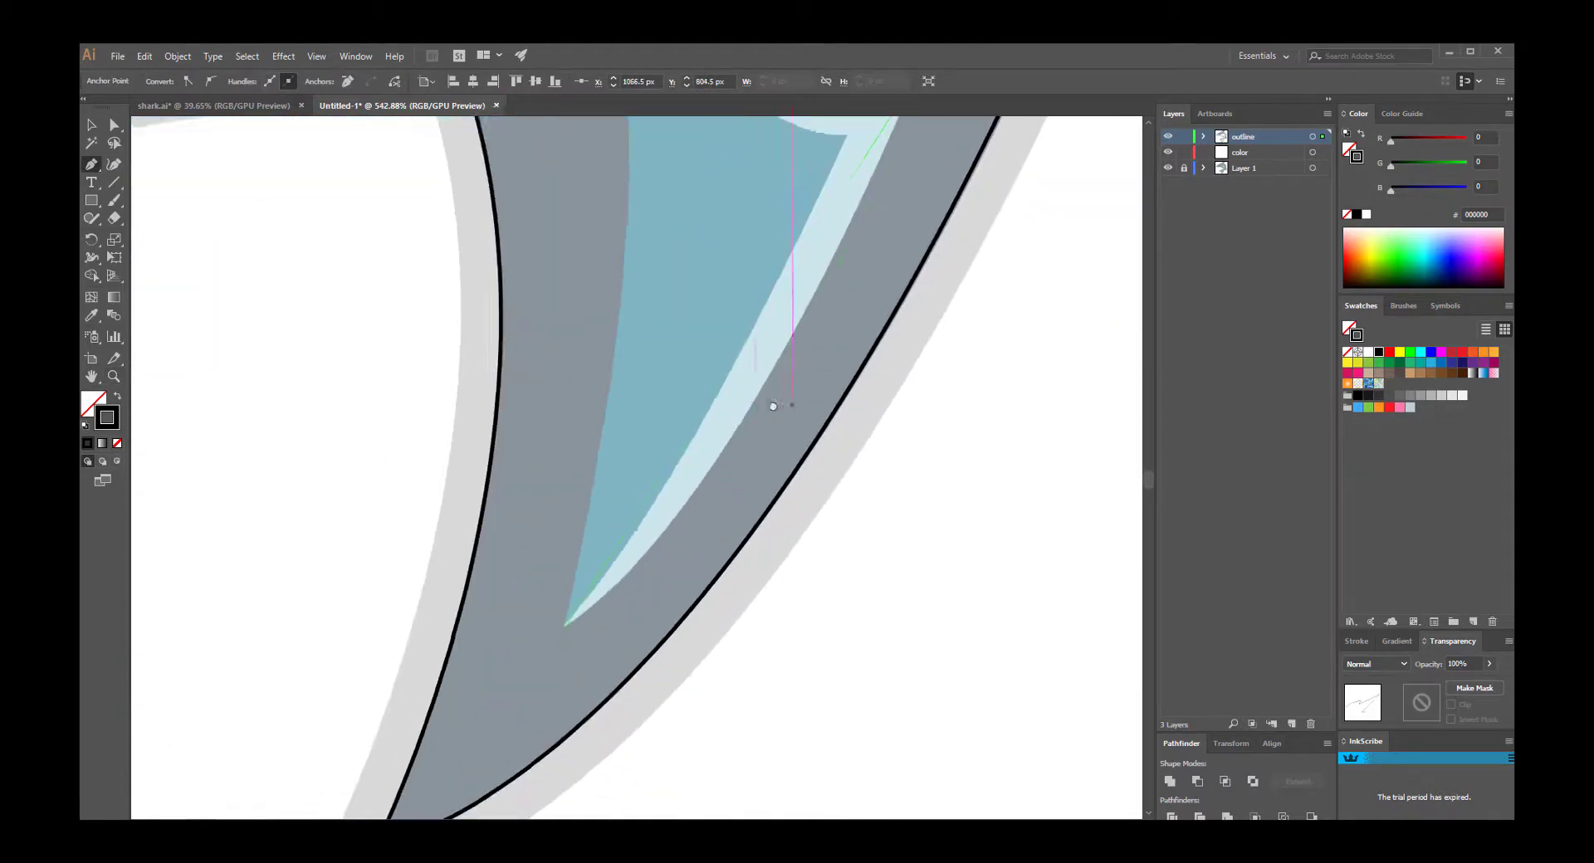
left_click_drag(569, 621, 442, 696)
scroll(614, 295, "up", 5)
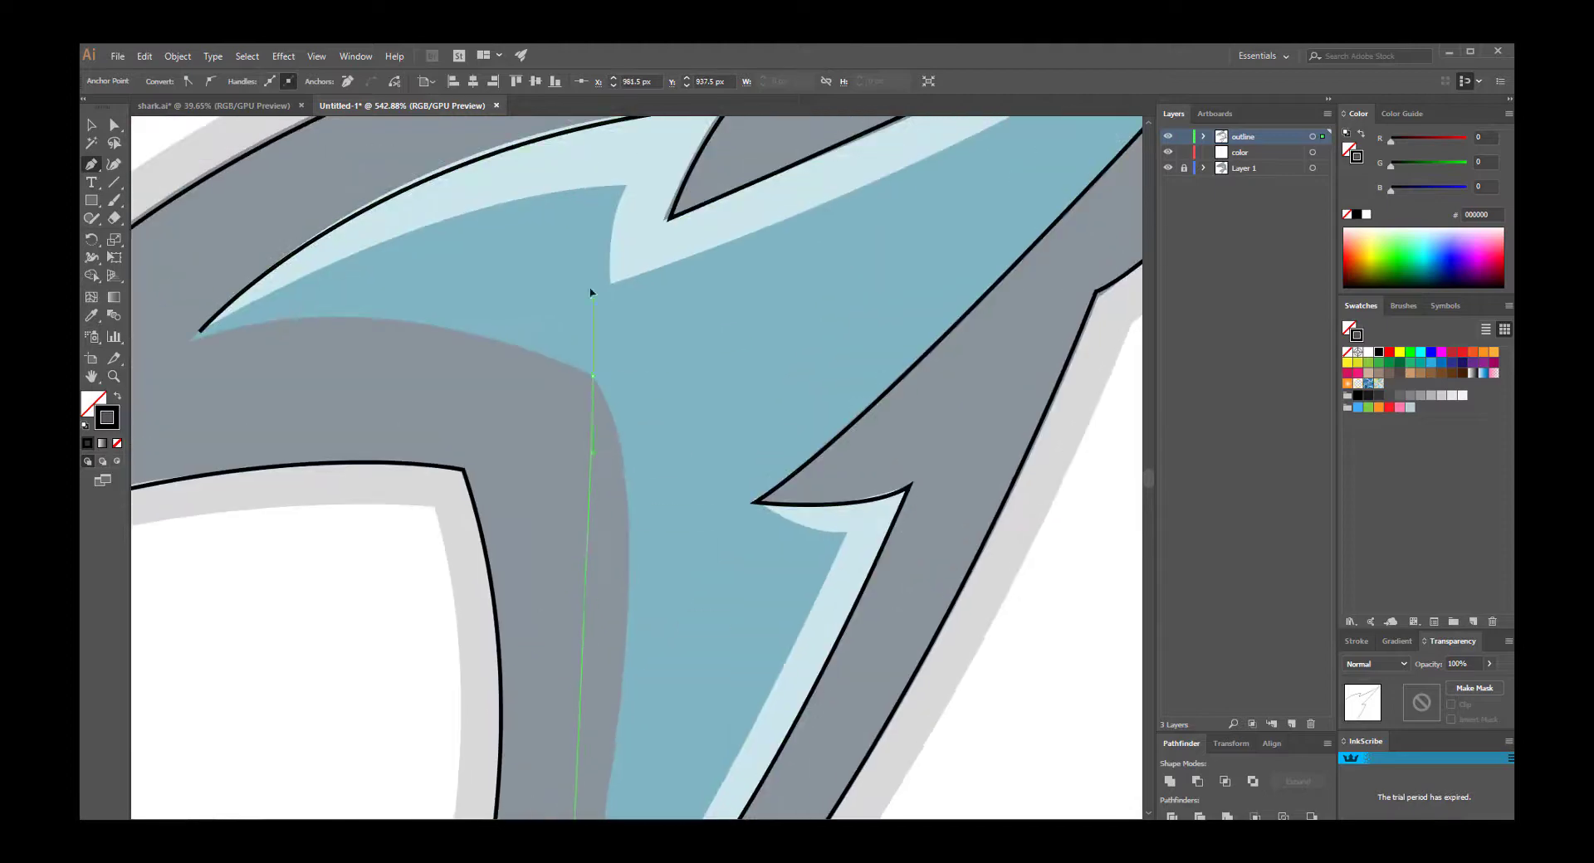
left_click(201, 333)
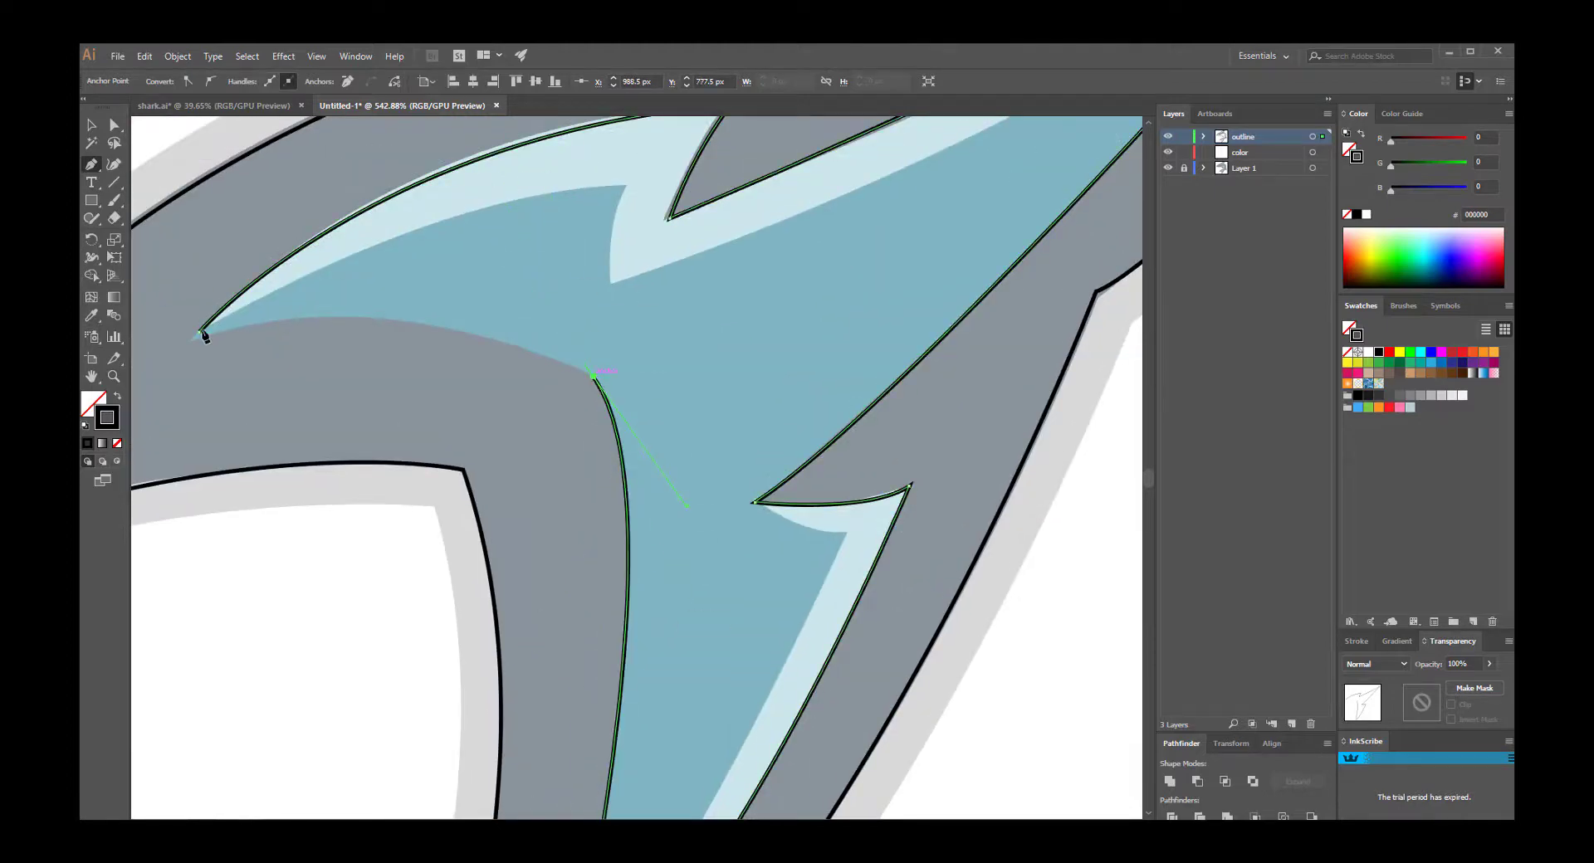
scroll(252, 401, "up", 3)
scroll(676, 399, "down", 3)
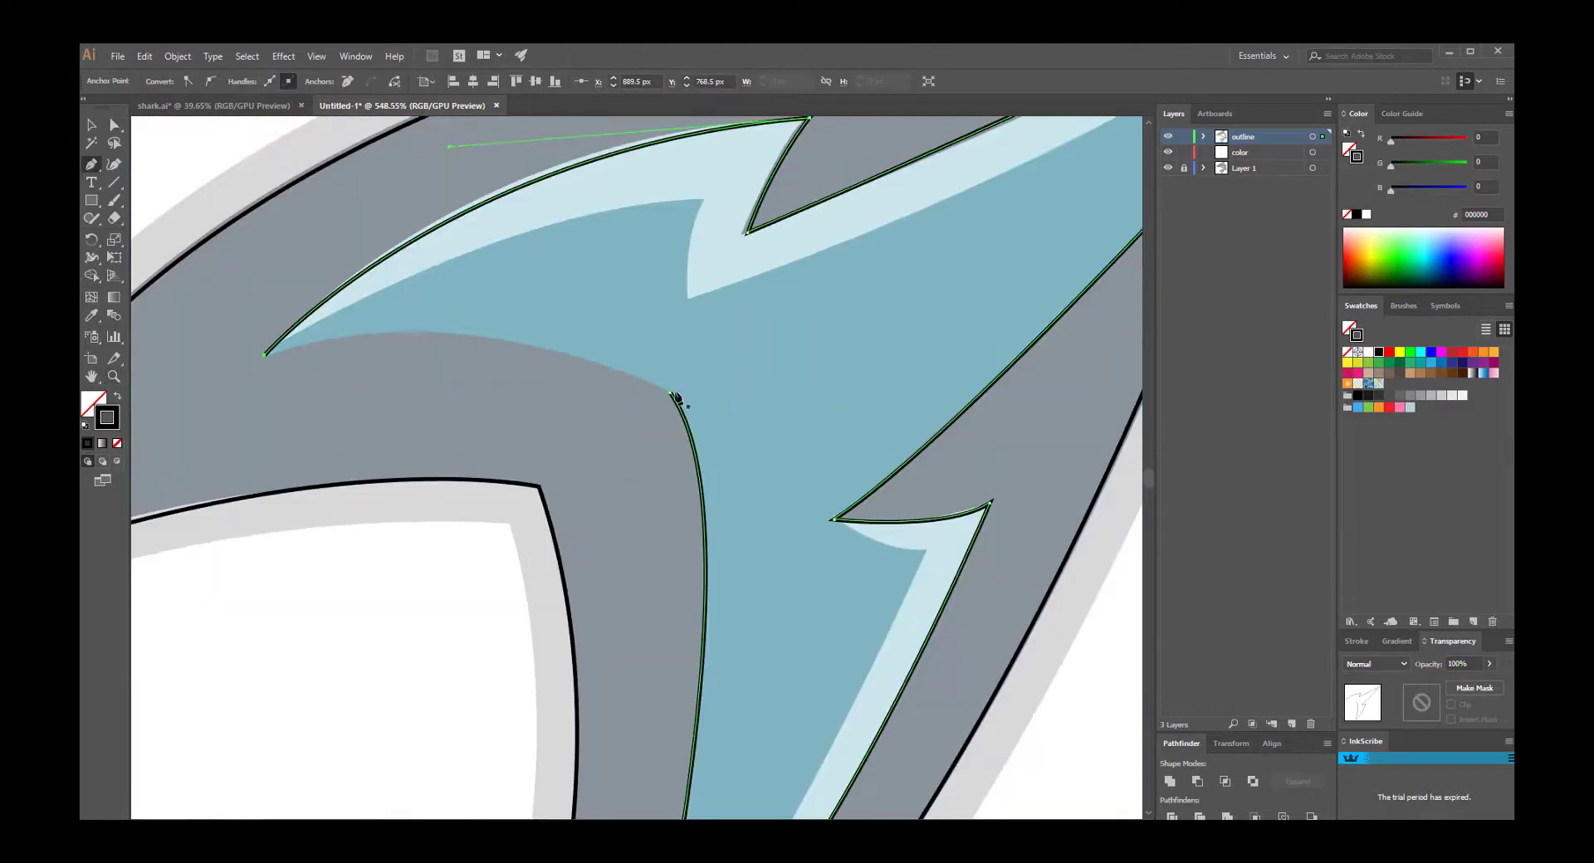
scroll(534, 437, "down", 3)
Pen-trace from the nose along the belly strip's jagged tips and down the lower body.
scroll(534, 277, "up", 3)
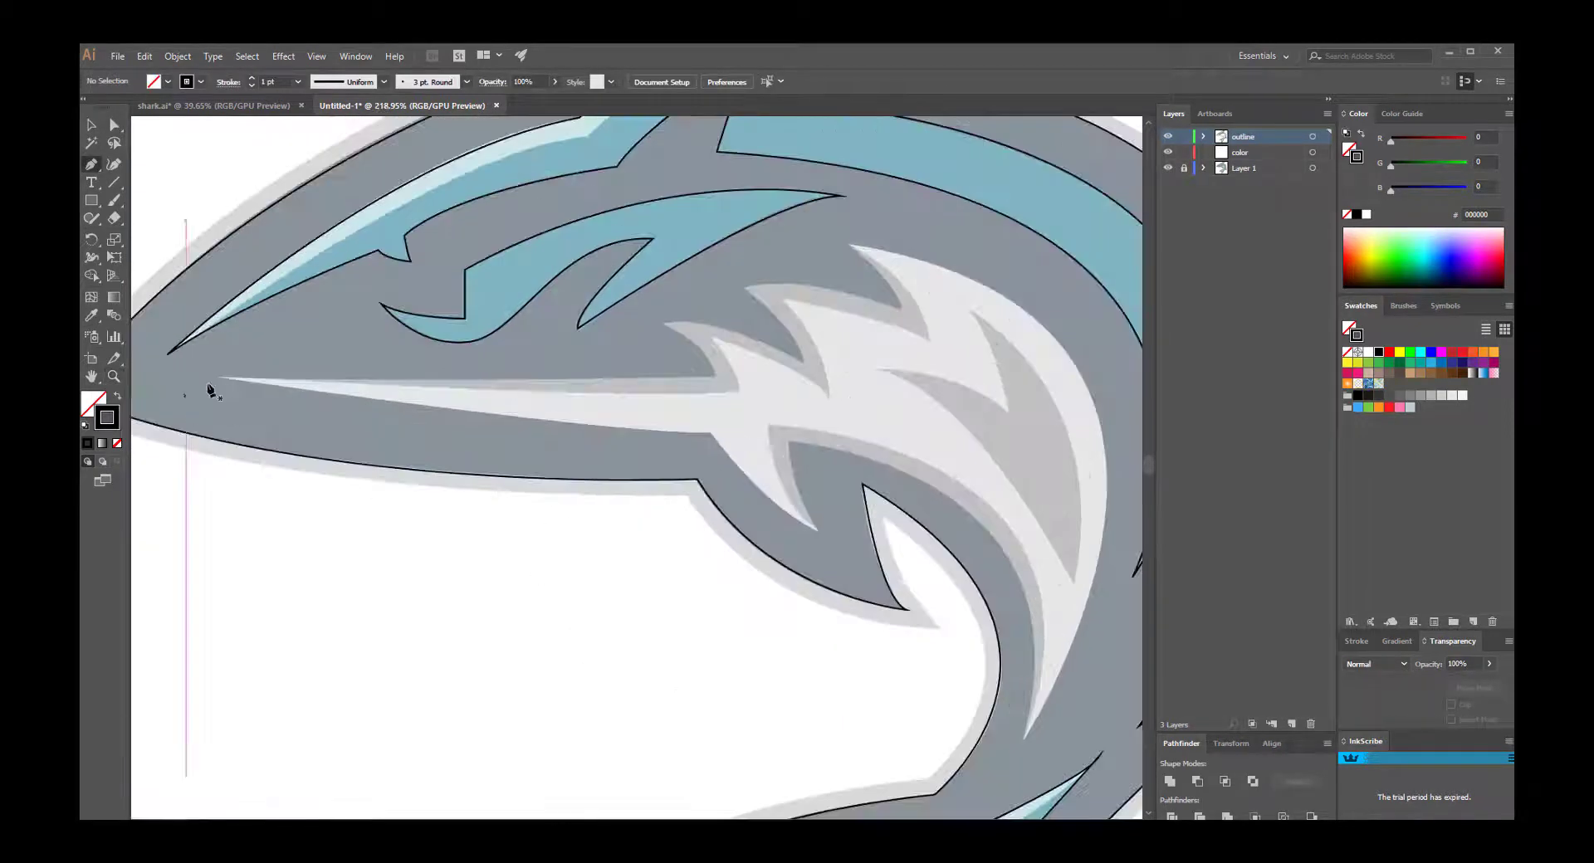
left_click(218, 378)
left_click_drag(714, 379, 712, 401)
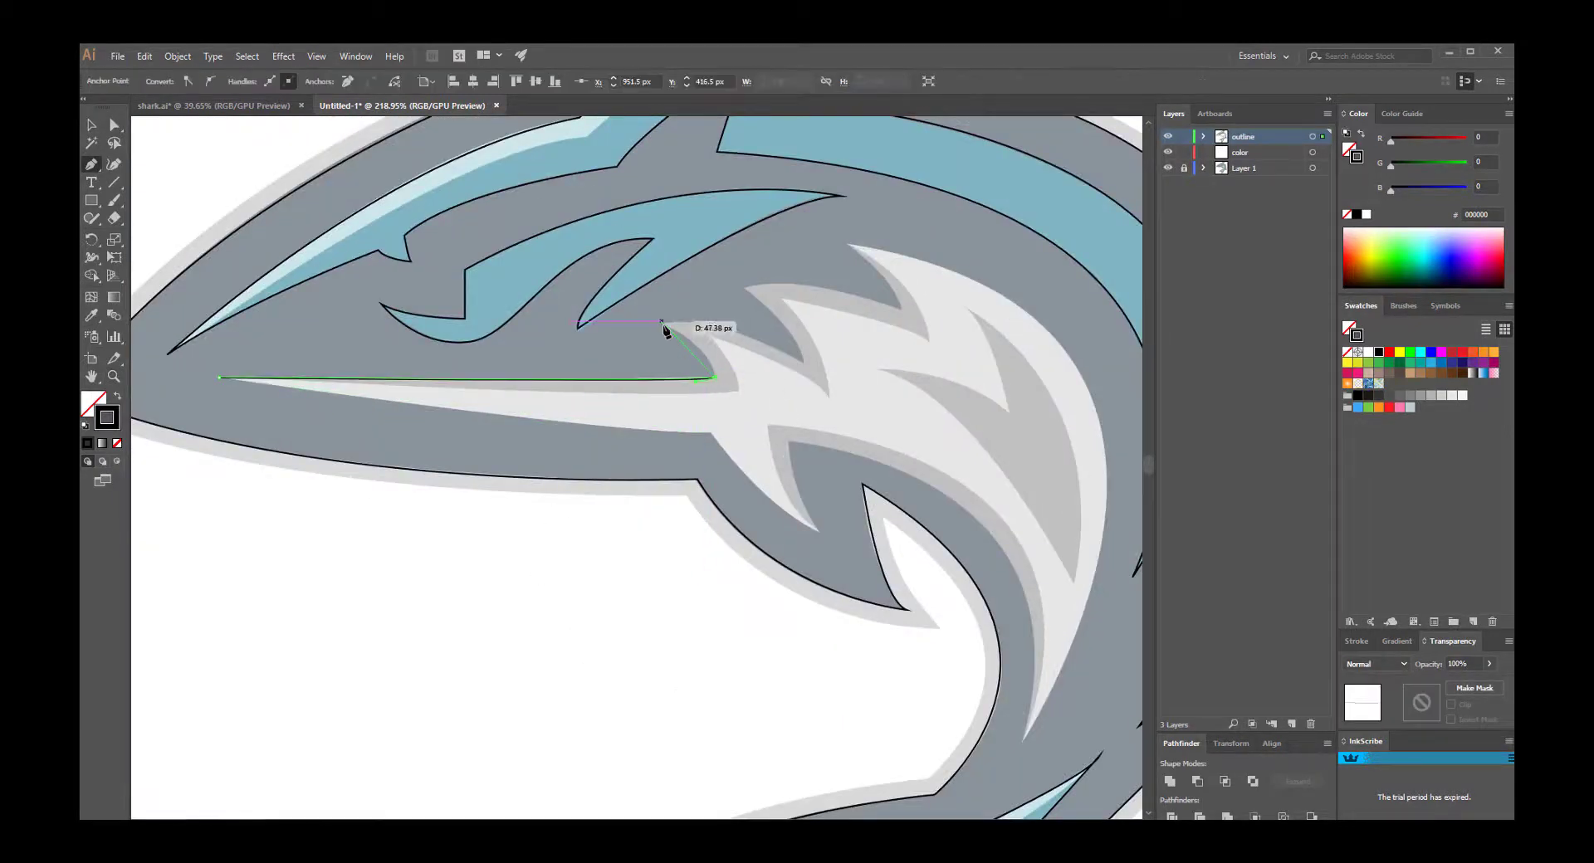
left_click(803, 361)
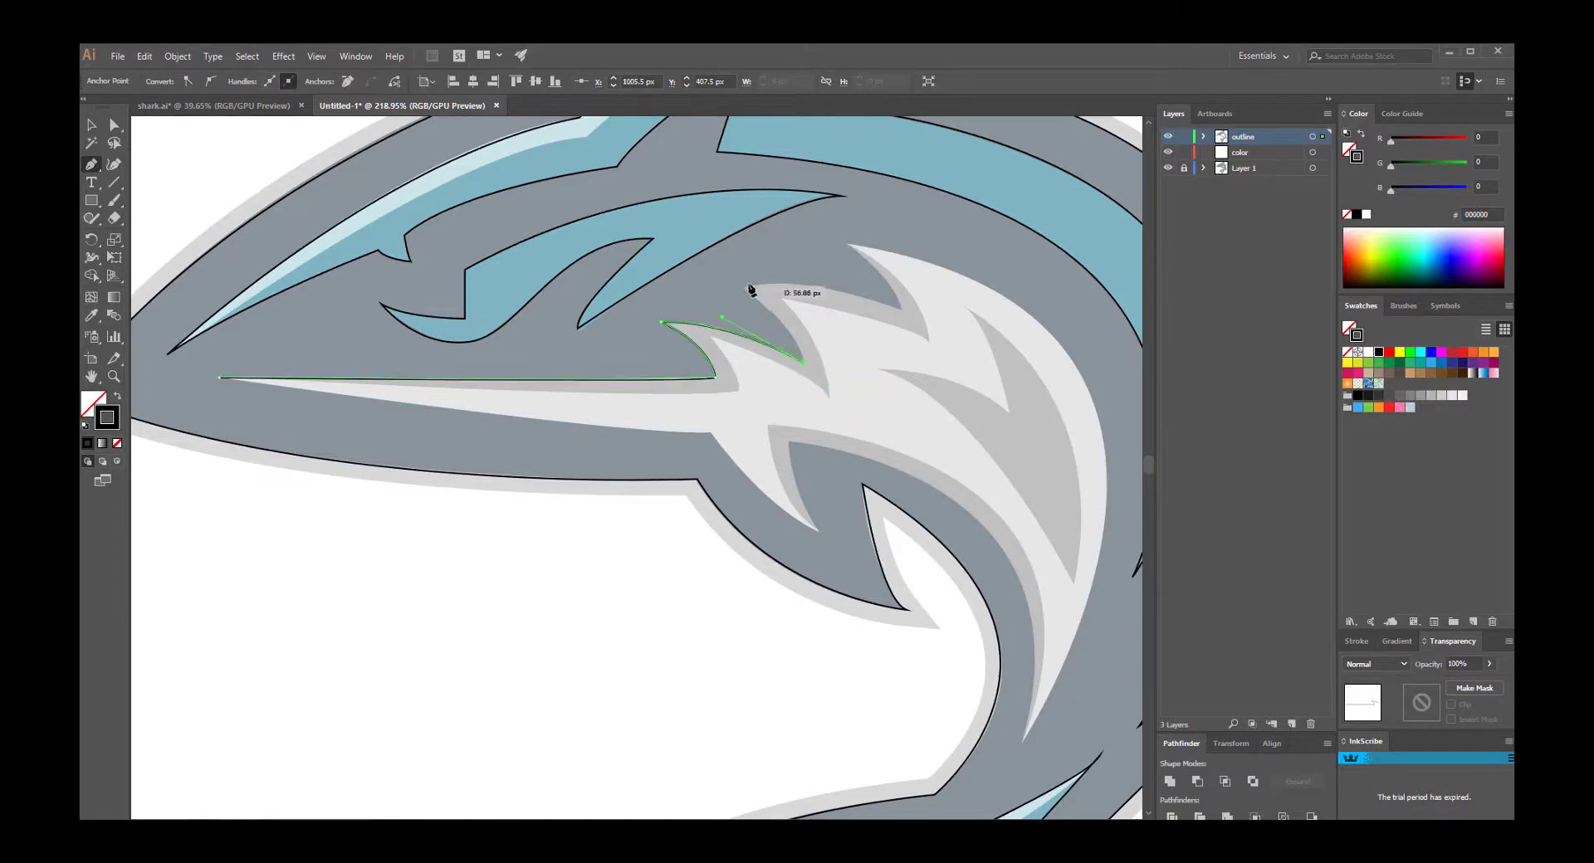
left_click(744, 288)
left_click_drag(902, 310, 947, 329)
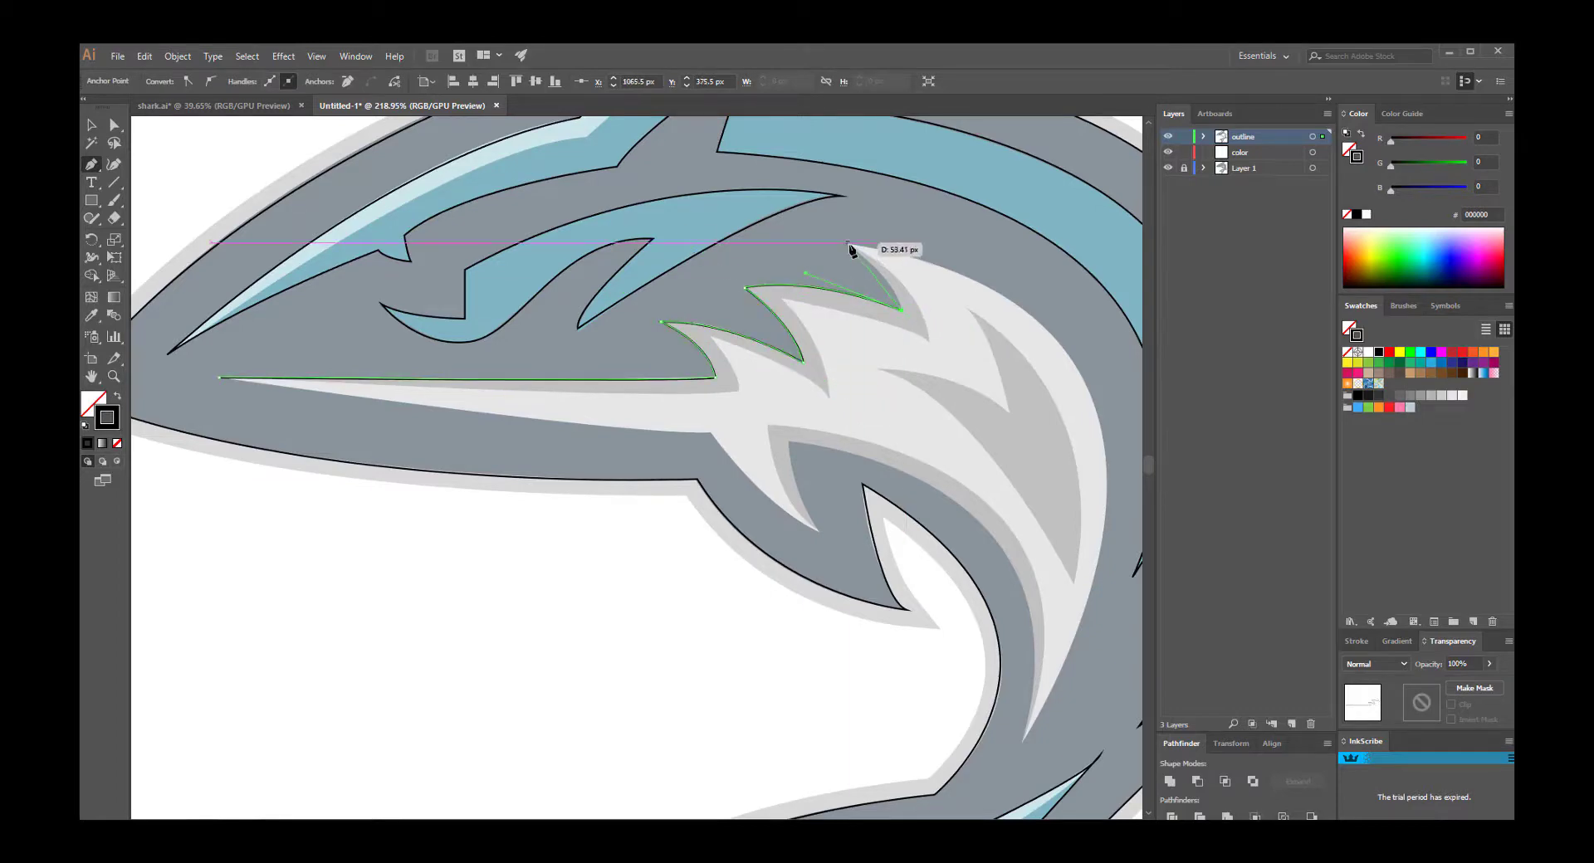
scroll(1003, 277, "down", 4)
scroll(1004, 277, "right", 5)
left_click_drag(887, 665, 1082, 534)
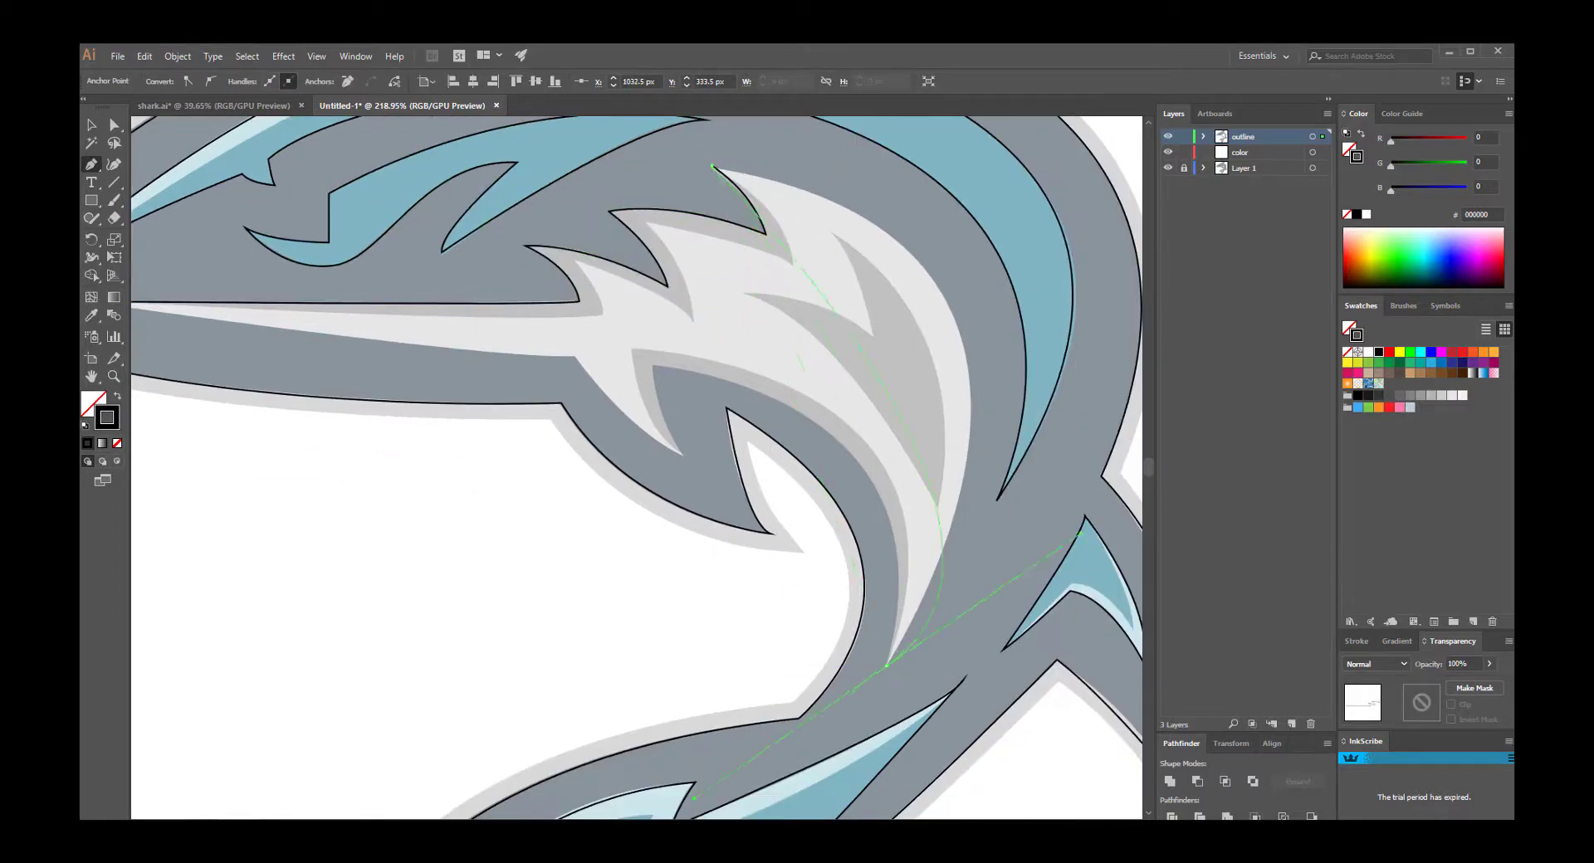
scroll(839, 633, "down", 1)
scroll(840, 633, "down", 5)
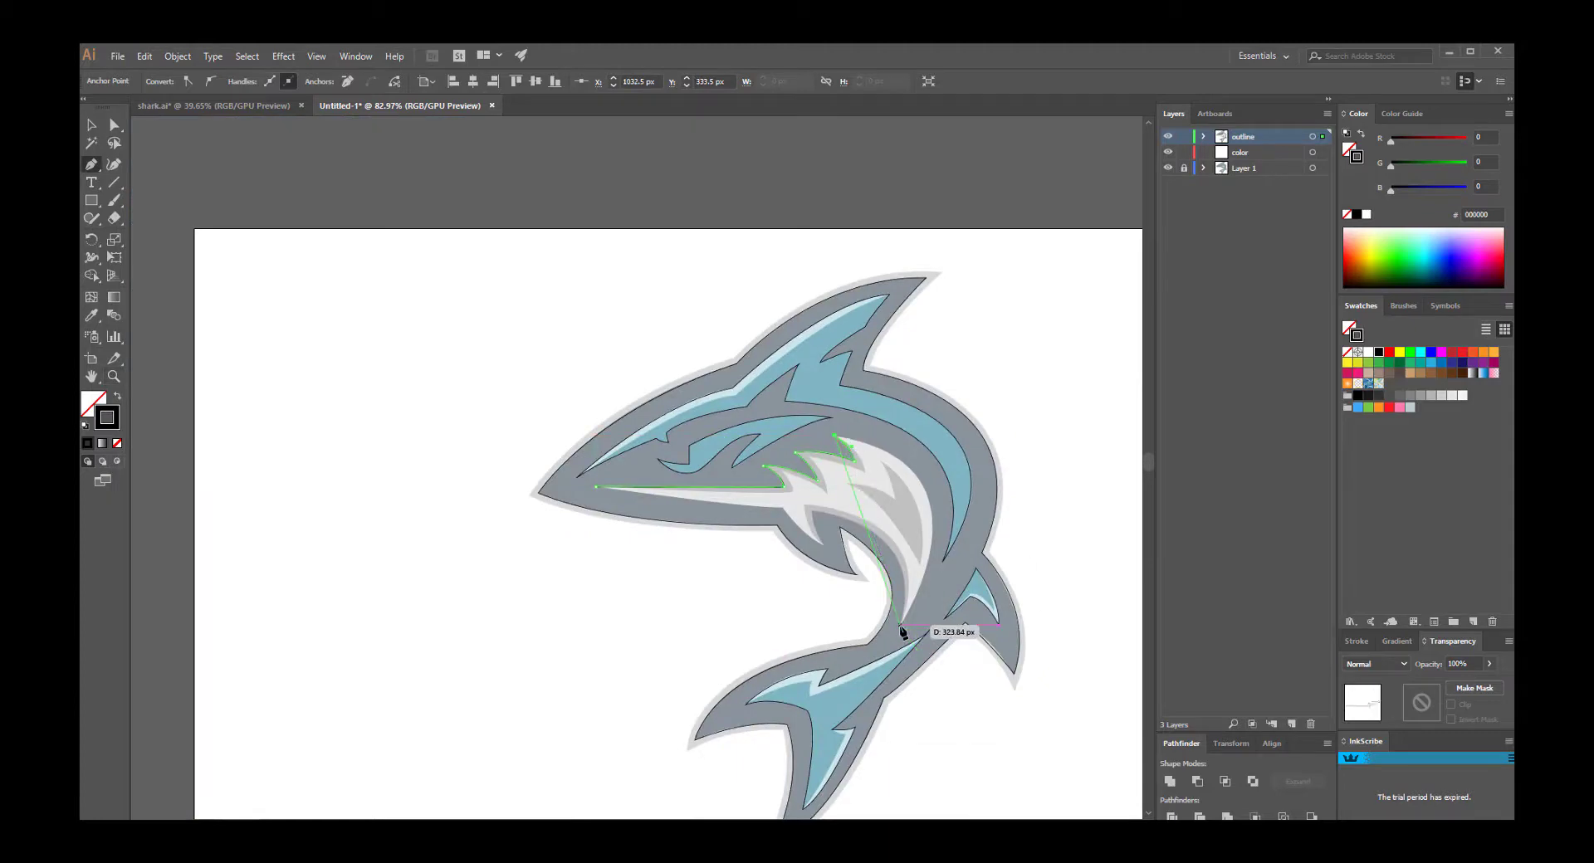
left_click_drag(850, 628, 948, 623)
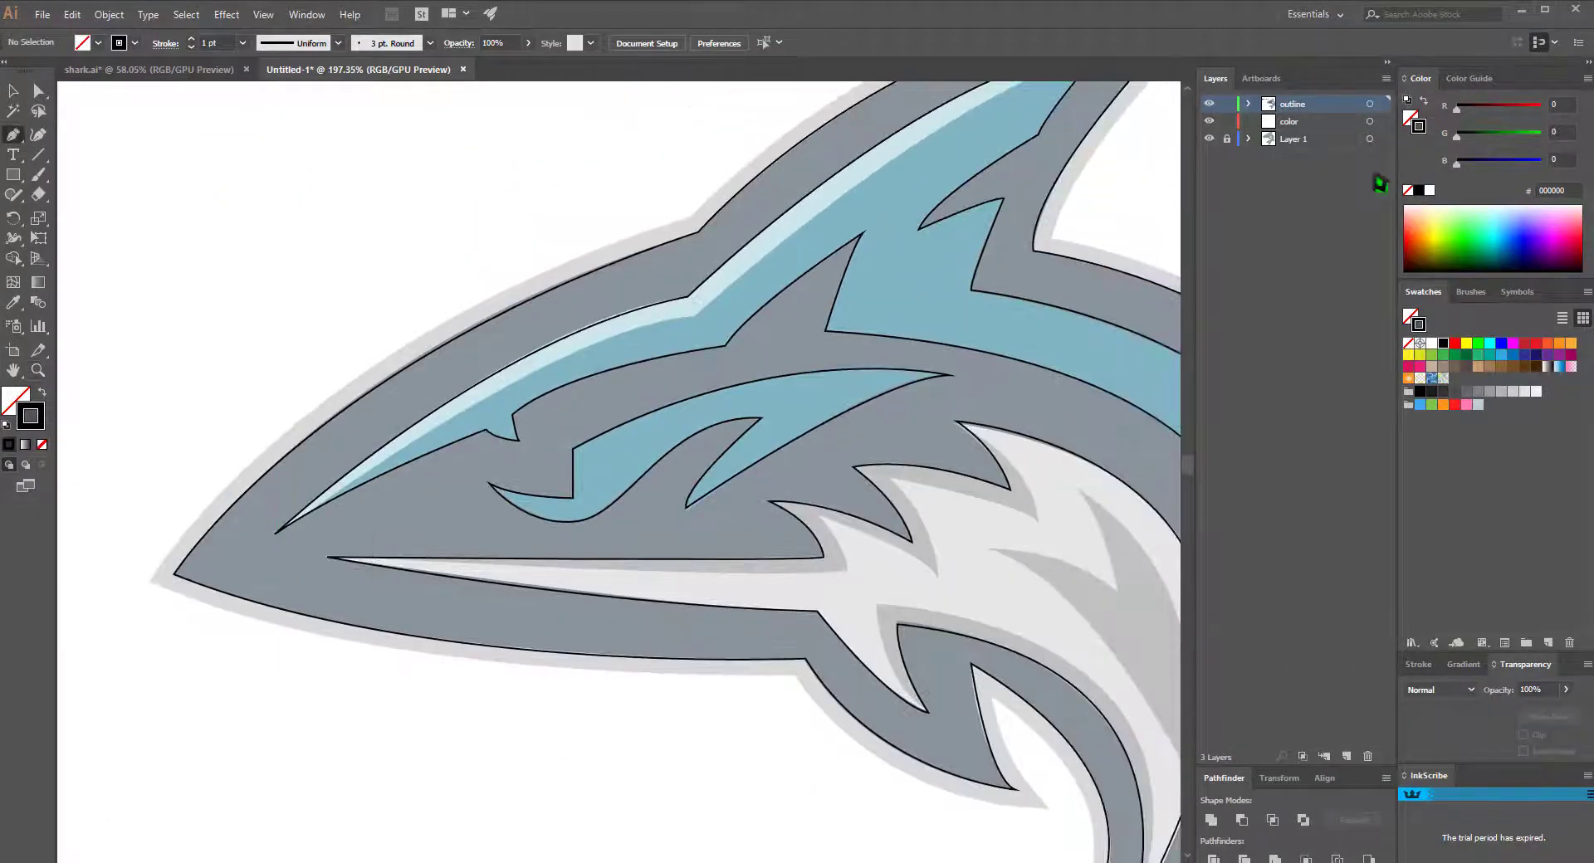
On the color layer, draw a closed fin highlight shape from the nose to the fin tip.
left_click(1300, 123)
left_click(275, 540)
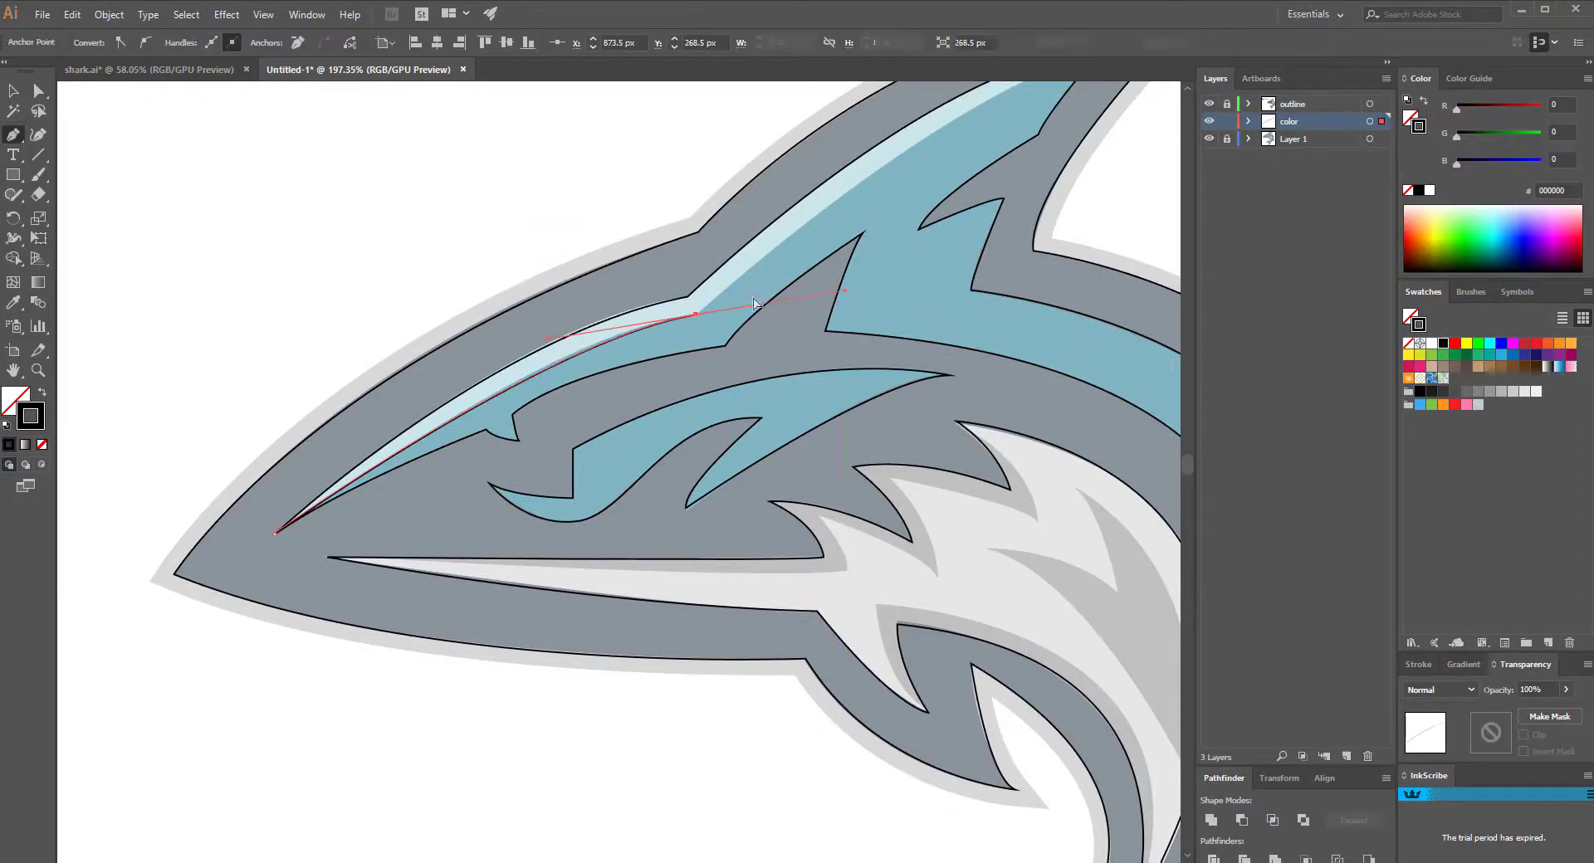
mouse_move(697, 319)
left_mouse_down()
mouse_move(835, 312)
mouse_move(476, 517)
left_mouse_up()
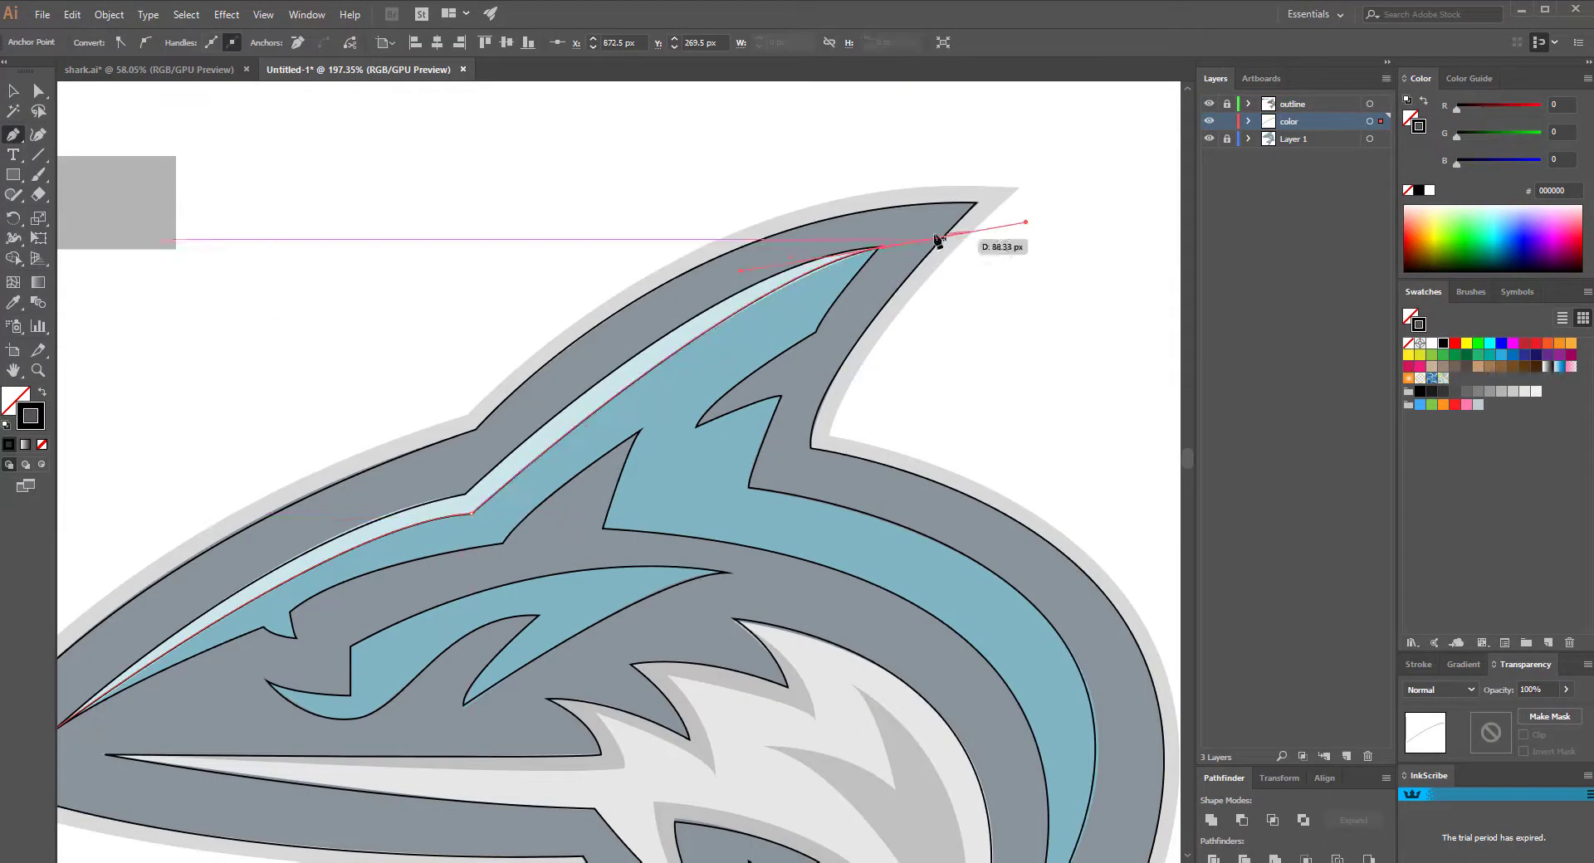
left_click_drag(872, 245, 862, 241)
left_click(723, 287)
left_click(598, 363)
left_click(459, 473)
left_click(586, 357)
left_click(501, 404)
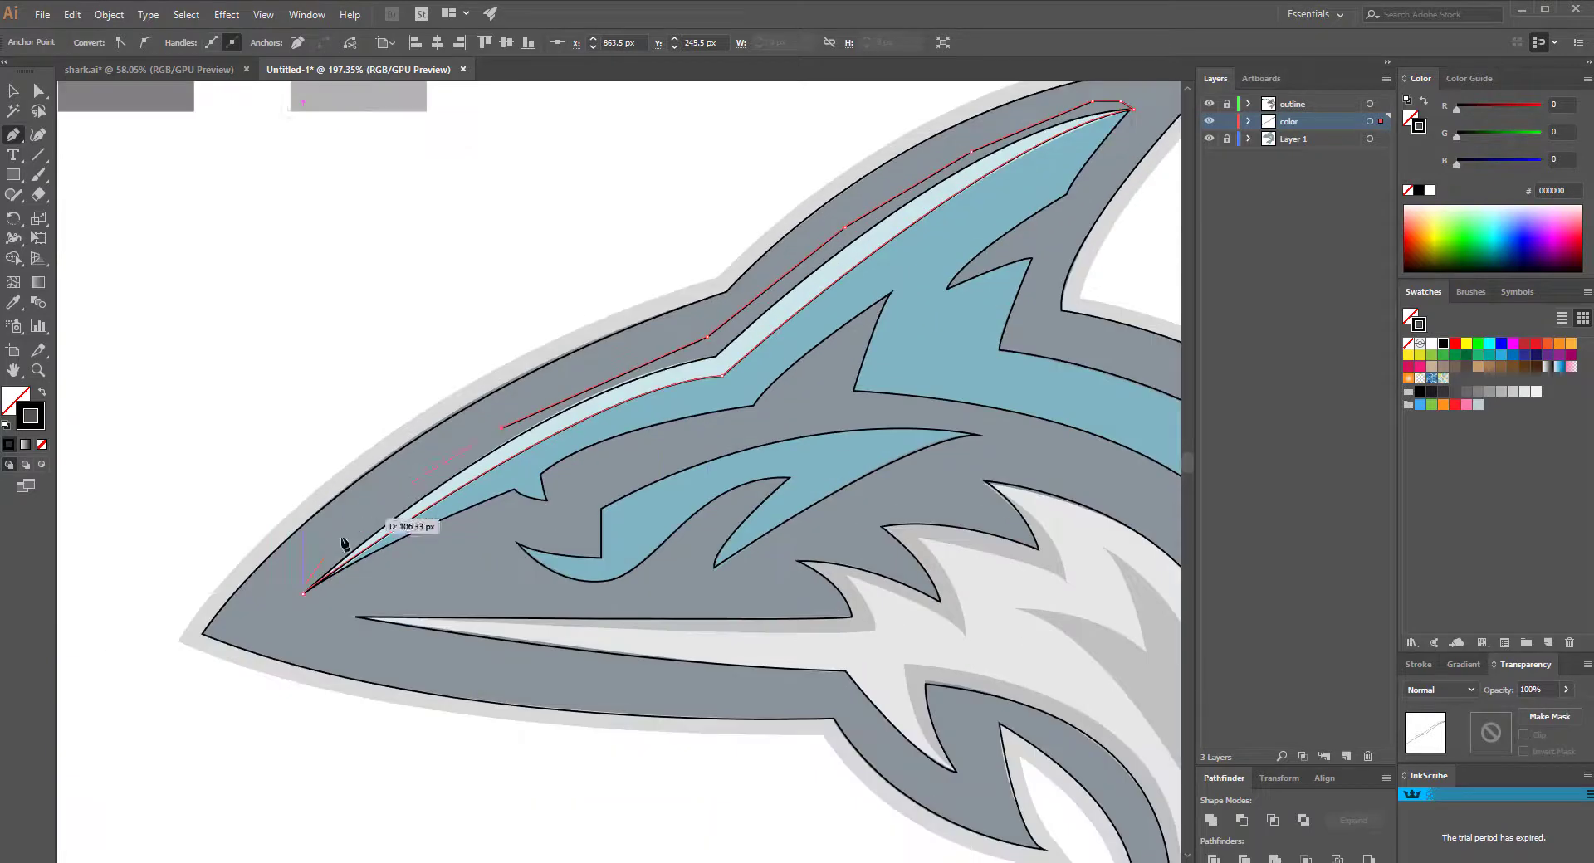
left_click(326, 528)
Draw the closed jagged belly shape from the nose along the upper jaw, then deselect.
left_click(142, 553)
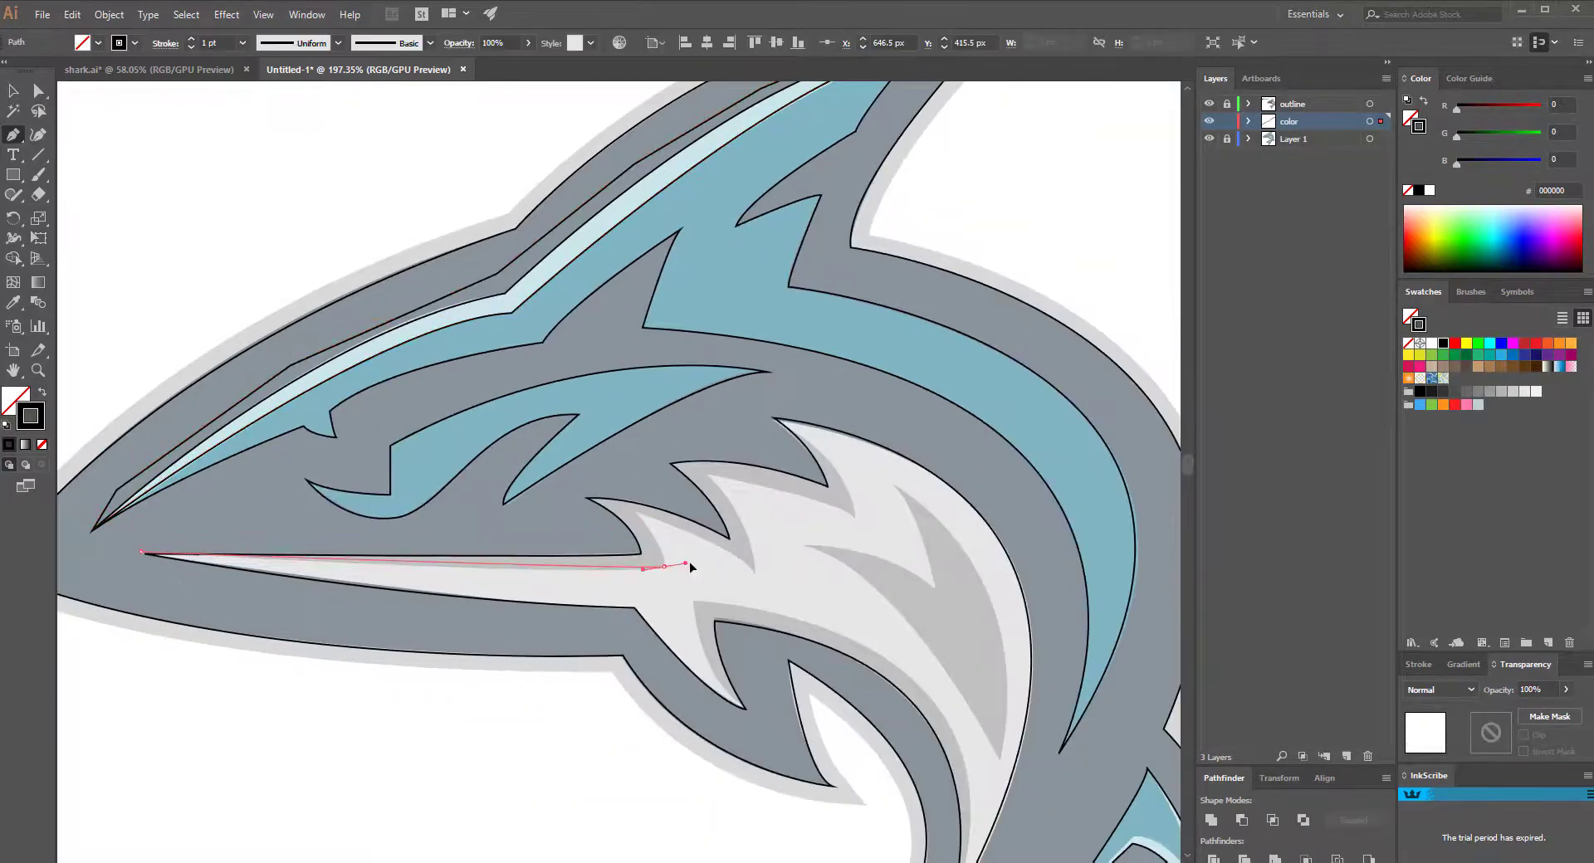
left_click(665, 567)
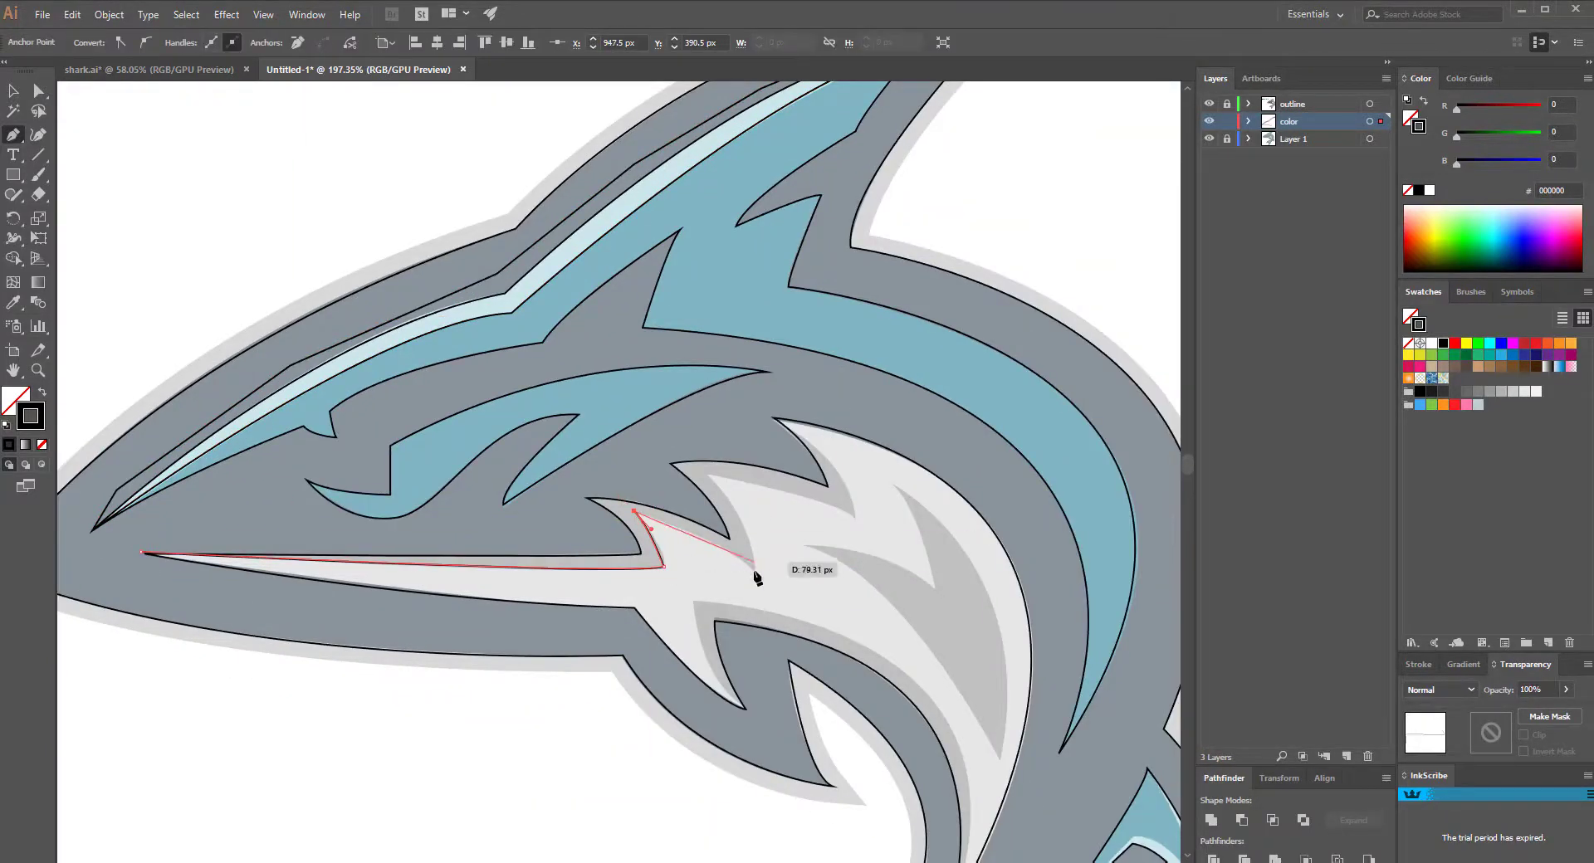
left_click(754, 571)
left_click(706, 474)
left_click_drag(855, 517, 880, 539)
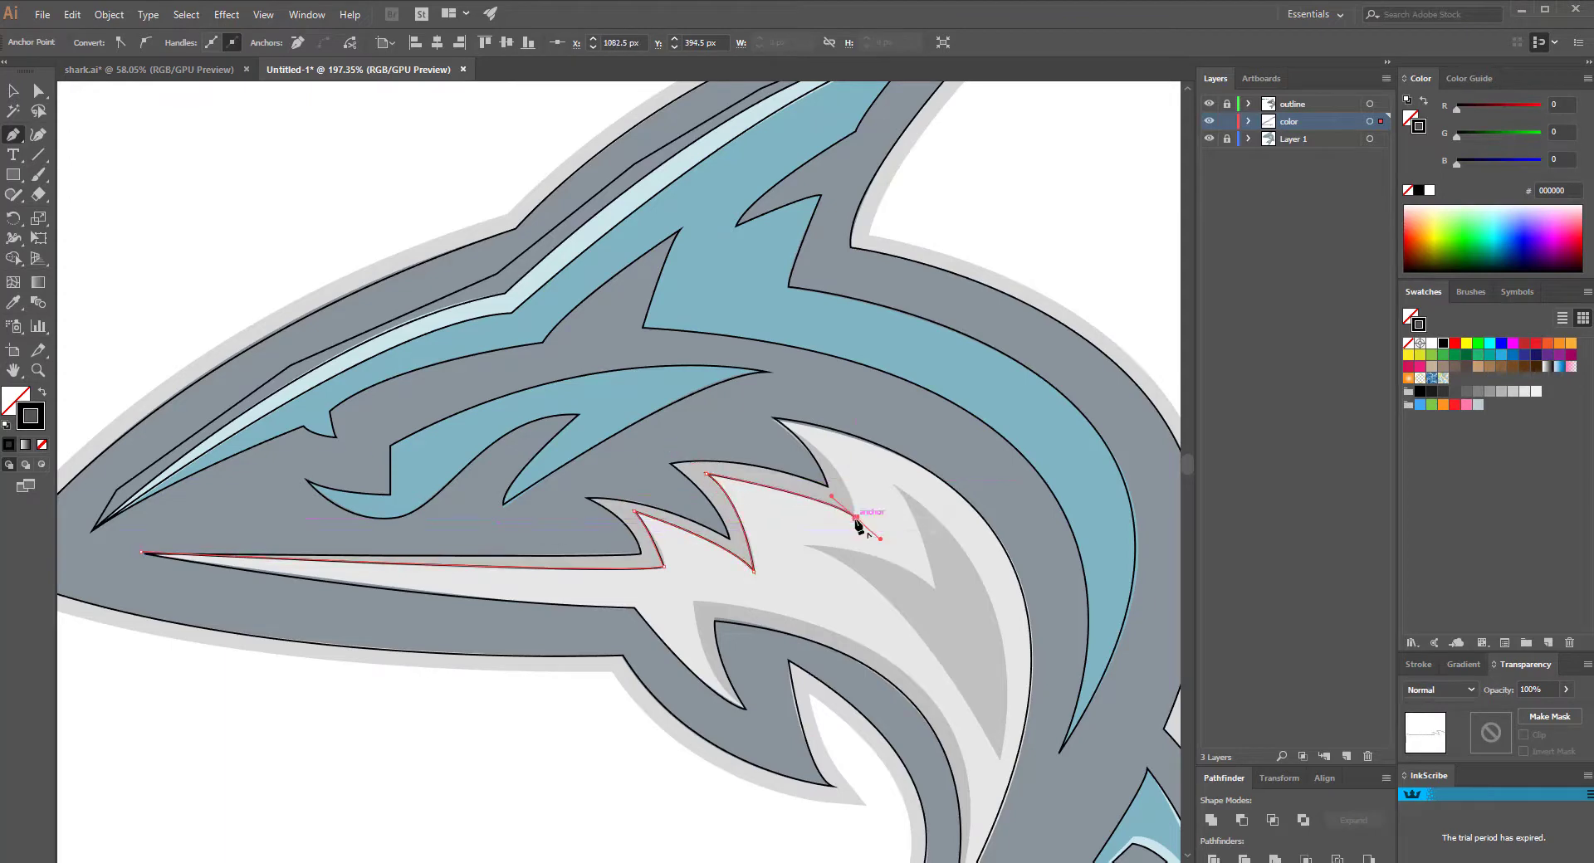
left_click_drag(774, 417, 704, 378)
left_click(774, 418)
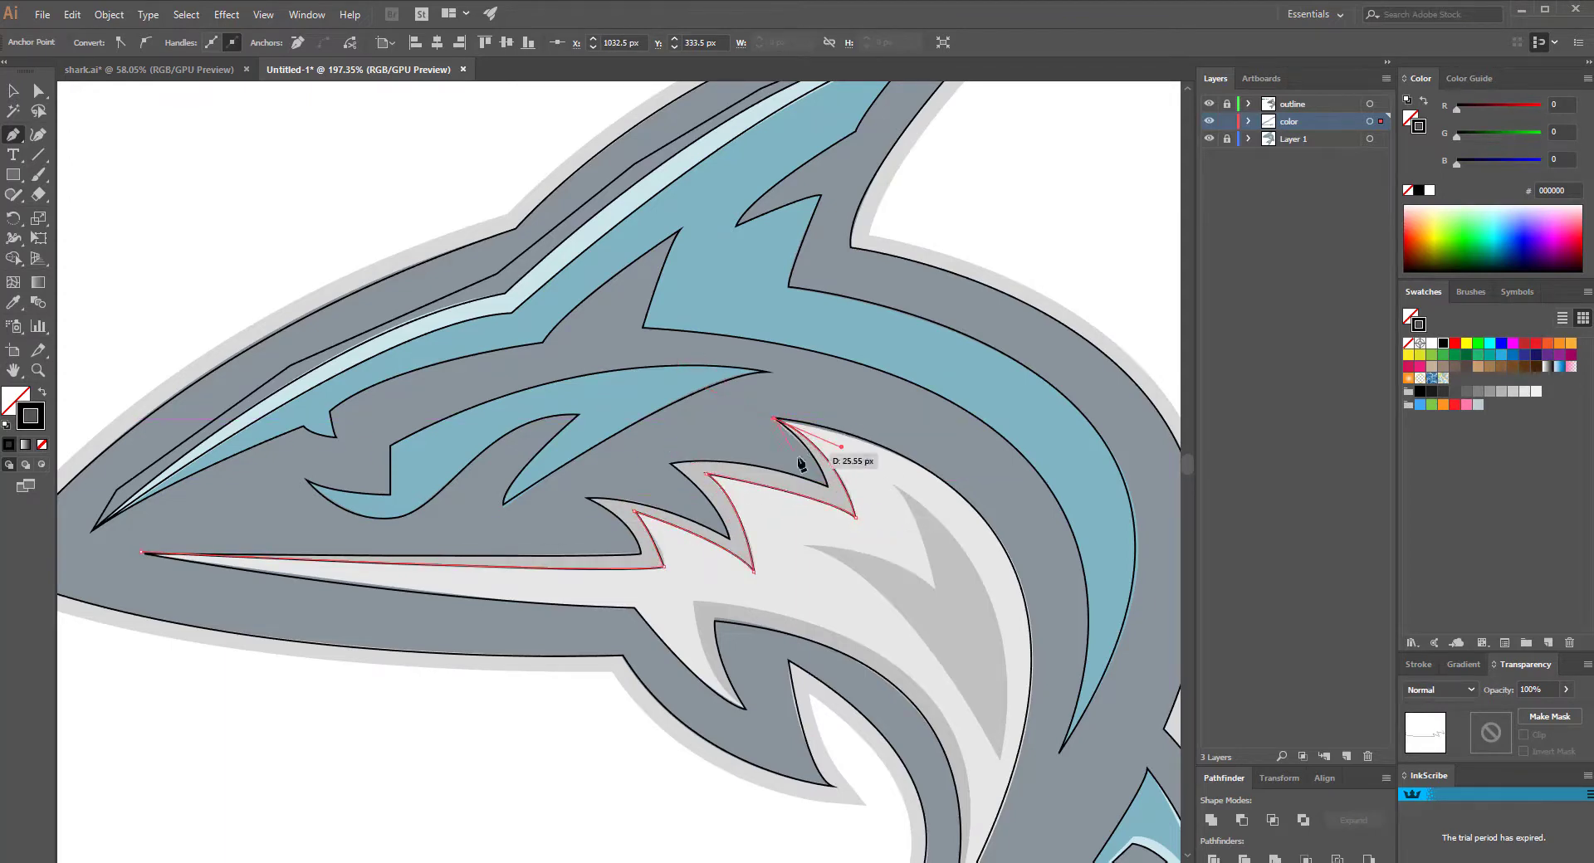
left_click(581, 497)
left_click(589, 531)
left_click(315, 546)
left_click(142, 552)
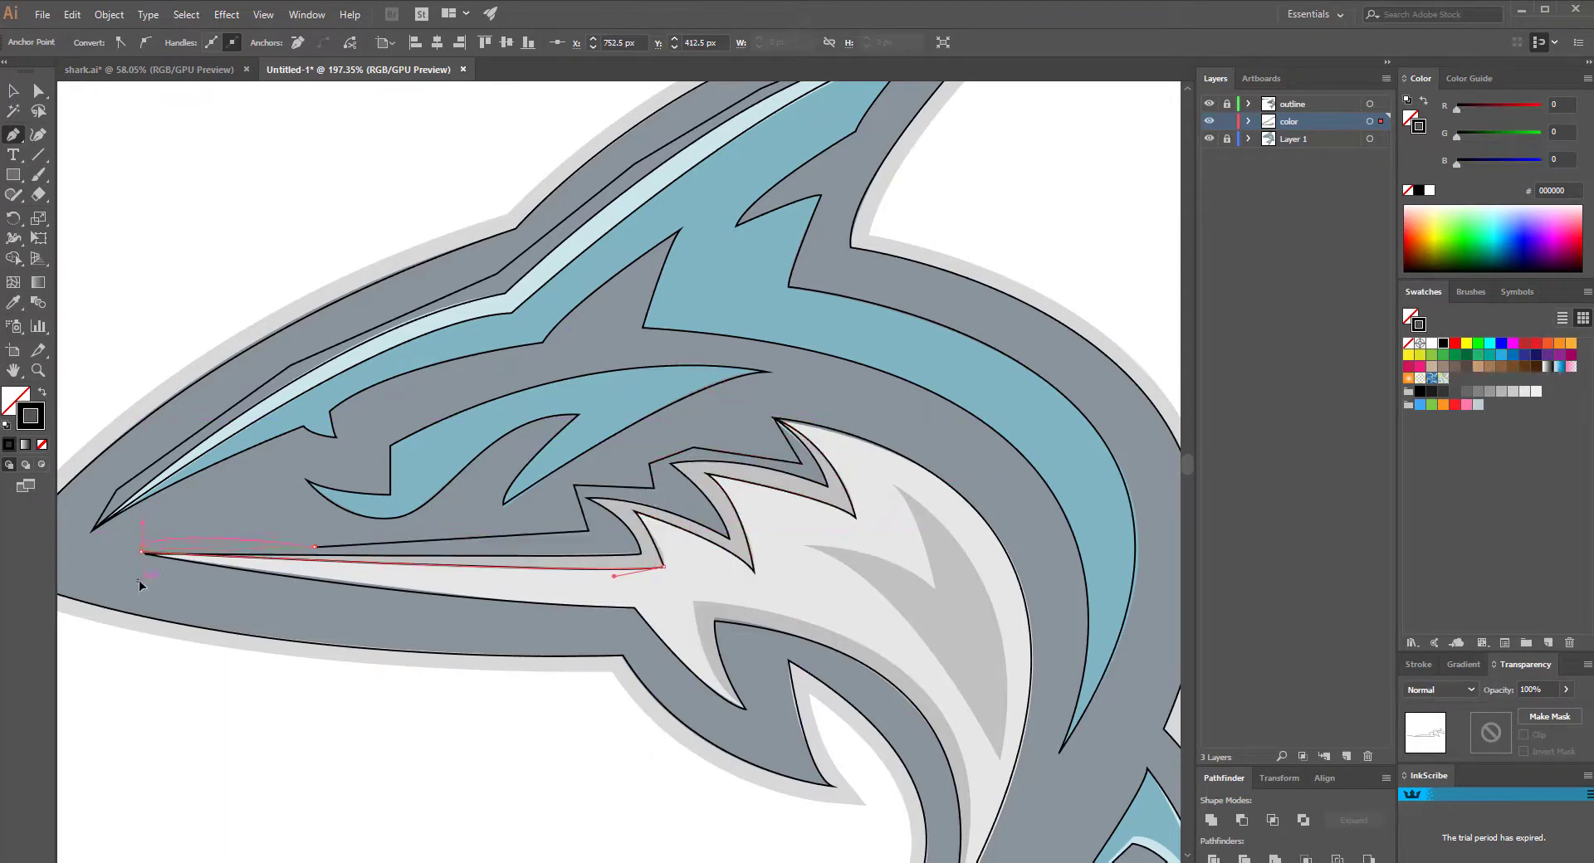
left_click(395, 581)
key("ctrl+shift+a")
Draw a closed shape over the grey inner fin with a curved lower point.
scroll(682, 558, "right", 3)
scroll(682, 558, "down", 1)
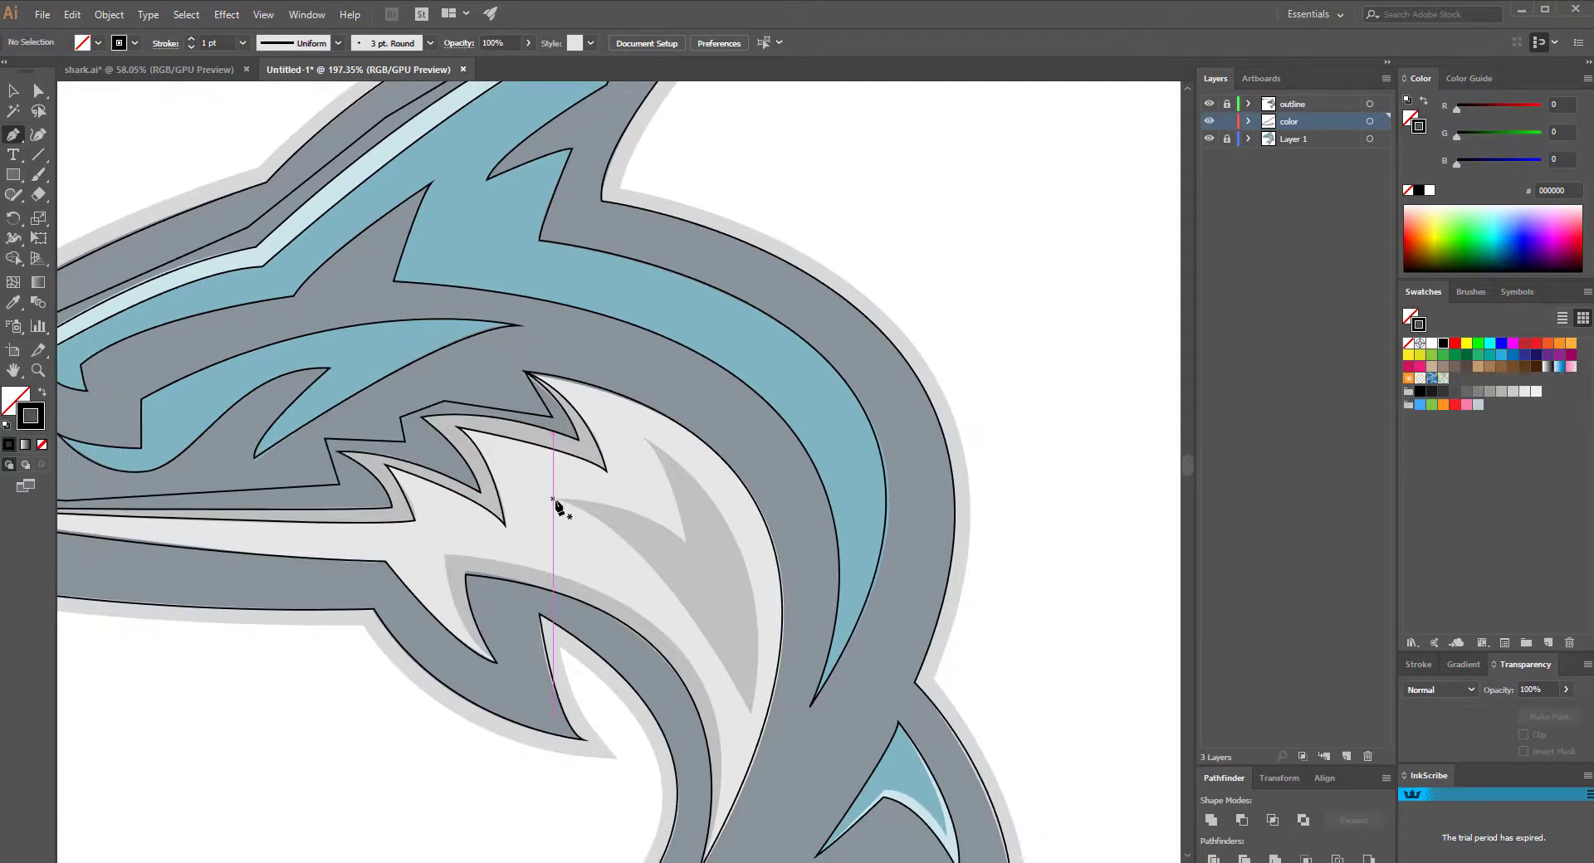
left_click(553, 499)
scroll(765, 747, "down", 1)
left_click_drag(752, 627, 856, 829)
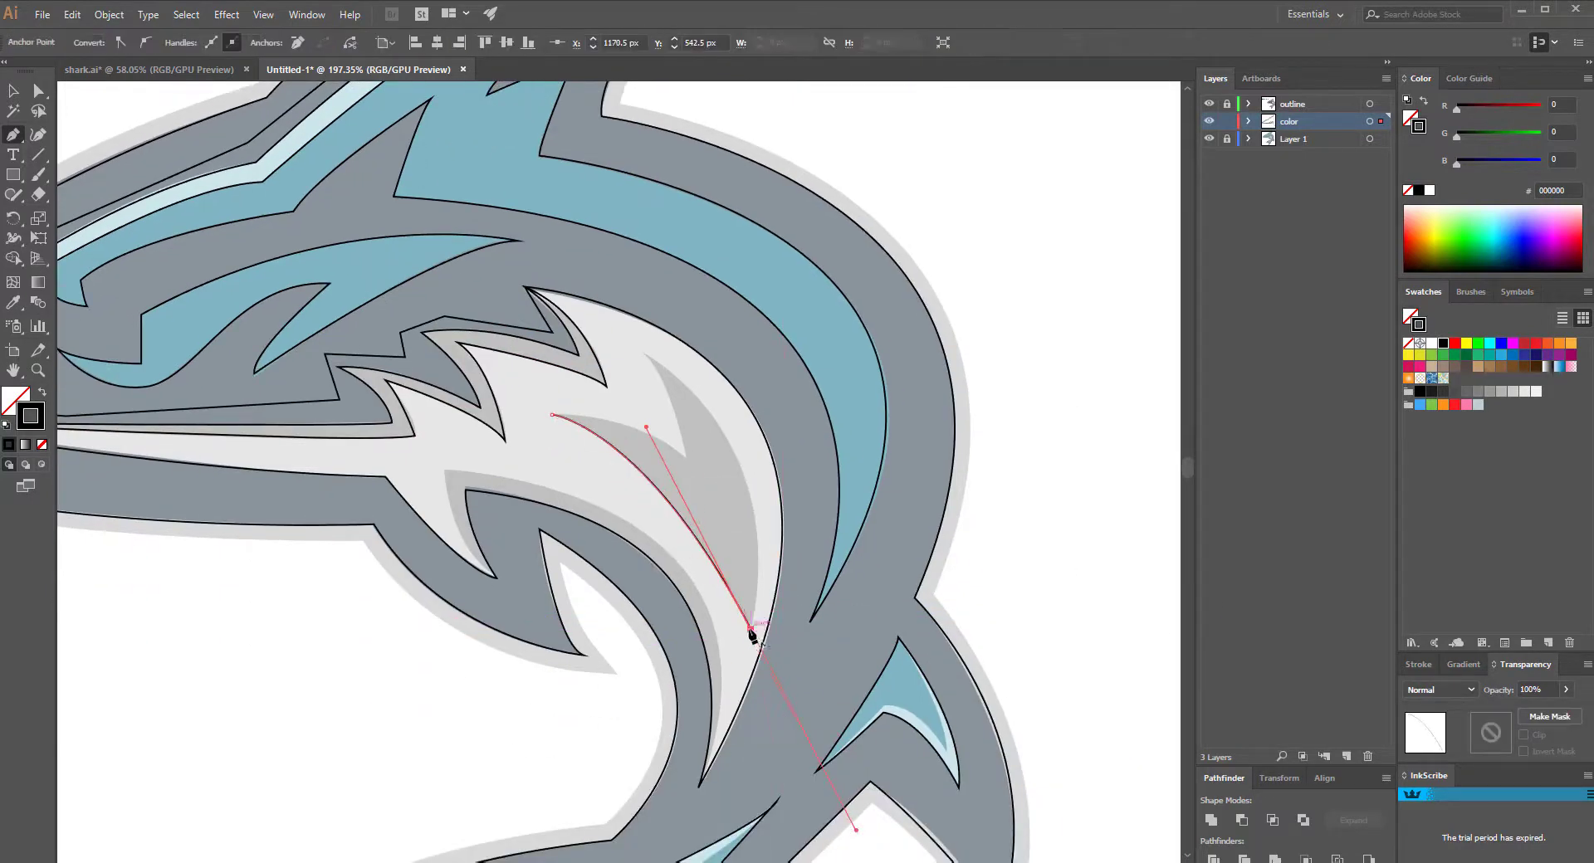
left_click(644, 349)
left_click_drag(687, 457, 698, 511)
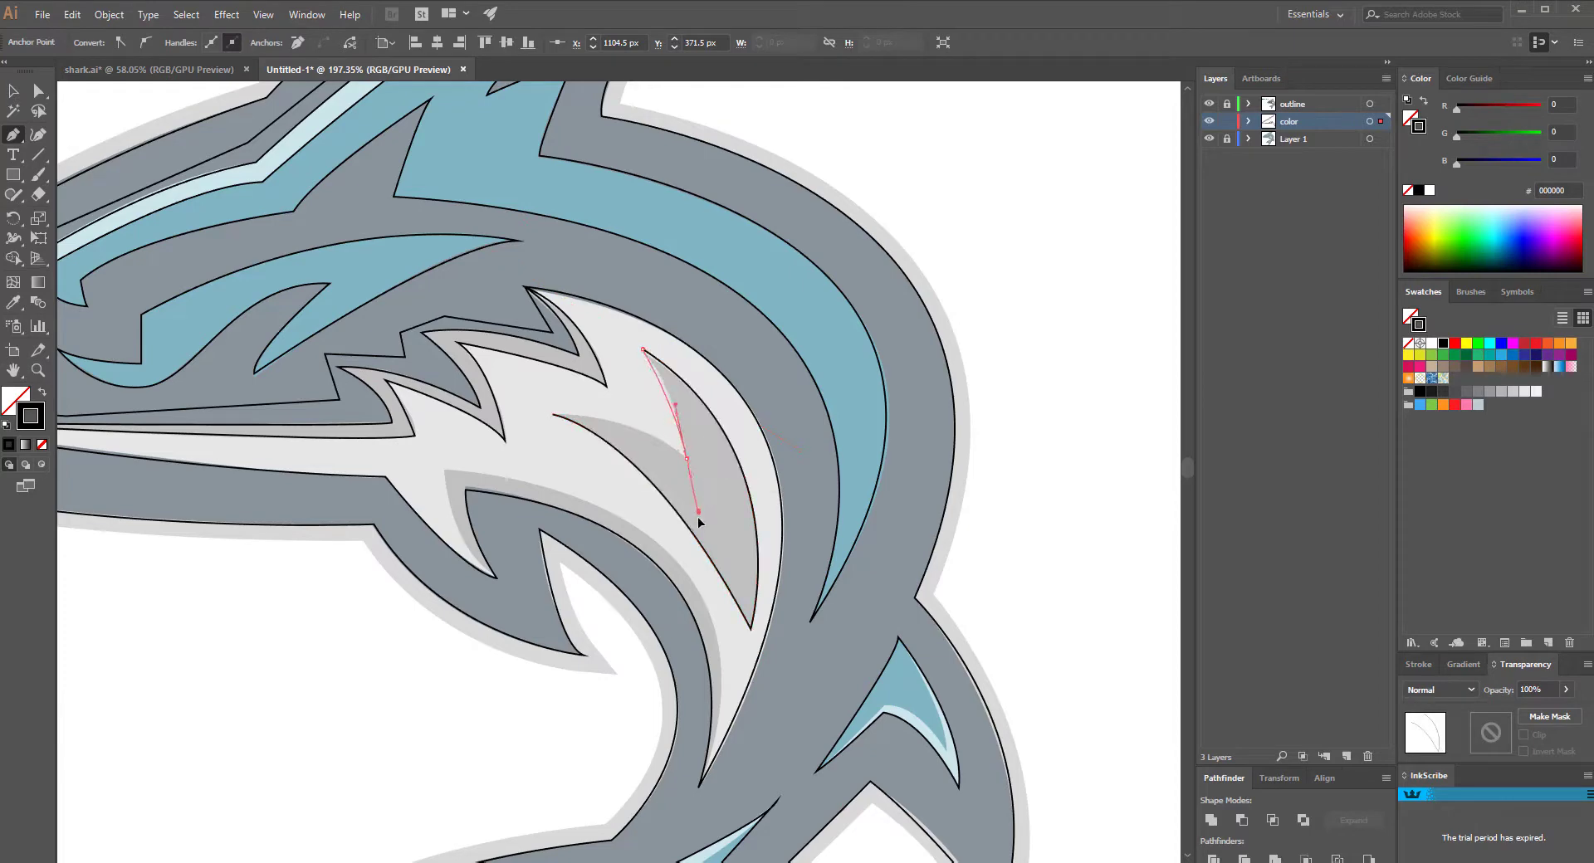
left_click_drag(552, 415, 656, 417)
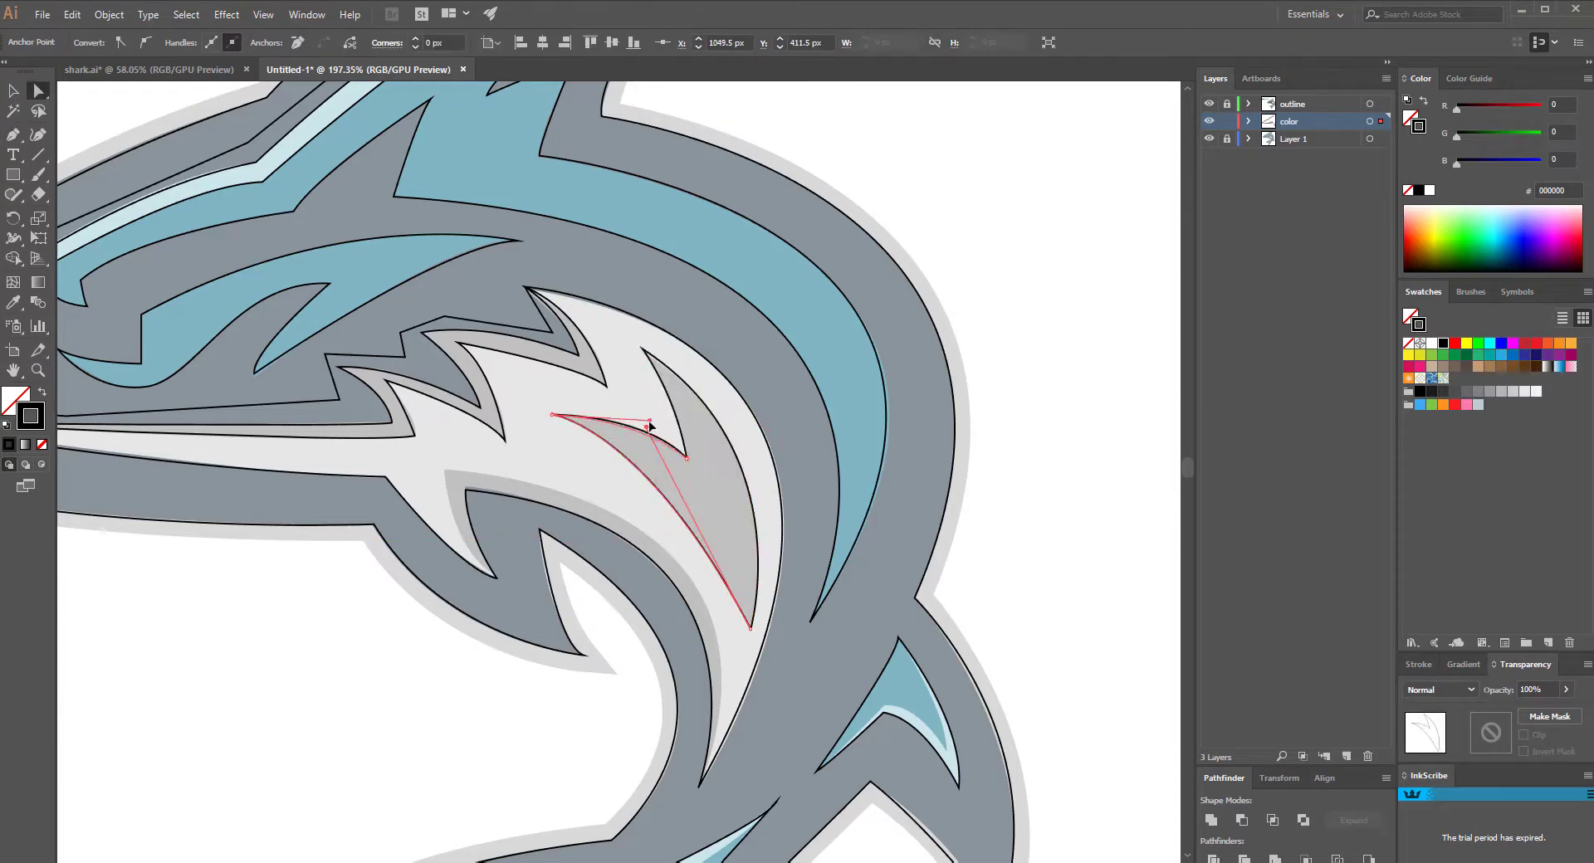
left_click(638, 599, "ctrl")
Draw a closed shape along the shark's lower body curve.
left_click(442, 469)
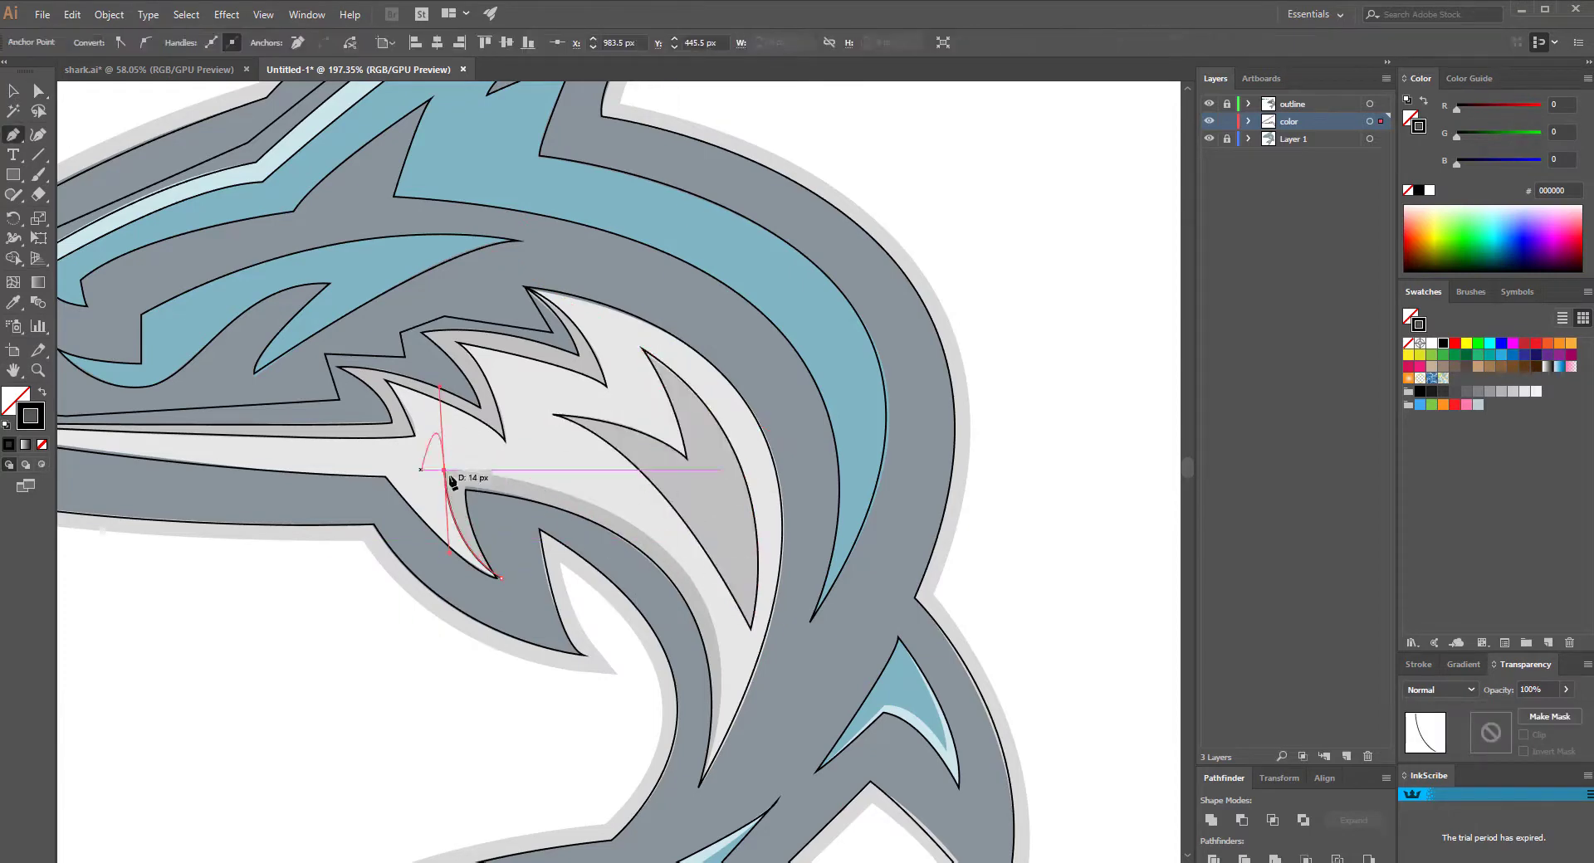
scroll(664, 499, "down", 3)
left_click_drag(719, 659, 664, 855)
scroll(597, 747, "down", 3)
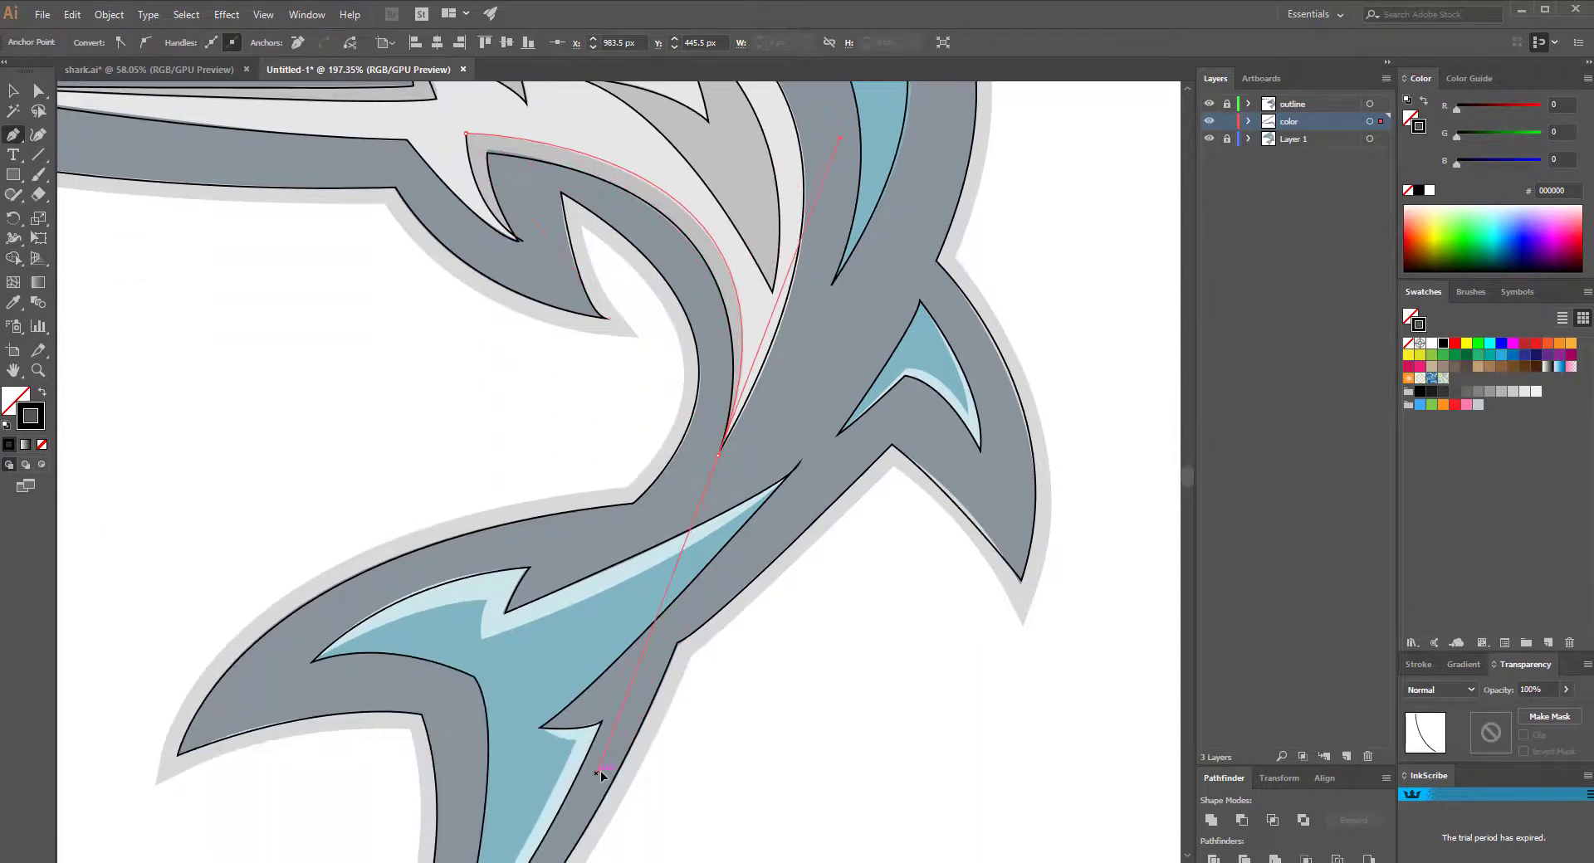
left_click_drag(719, 455, 706, 286)
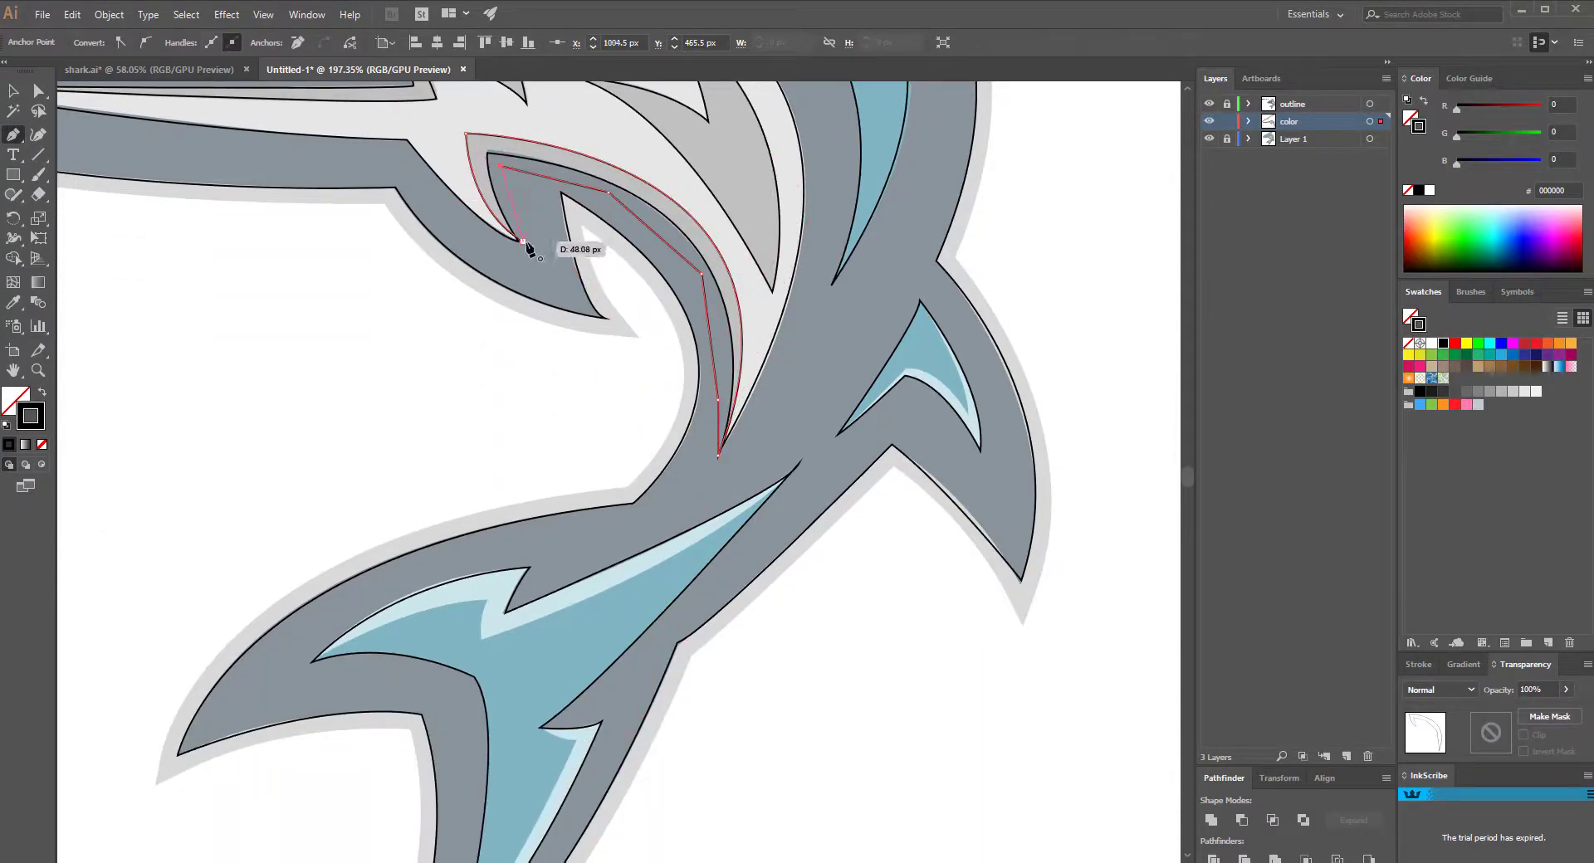
left_click(524, 243)
key("ctrl+shift+a")
Zoom onto the lower tail and draw a closed tail fin shape with one curved point.
key("z")
left_click_drag(658, 355, 524, 561)
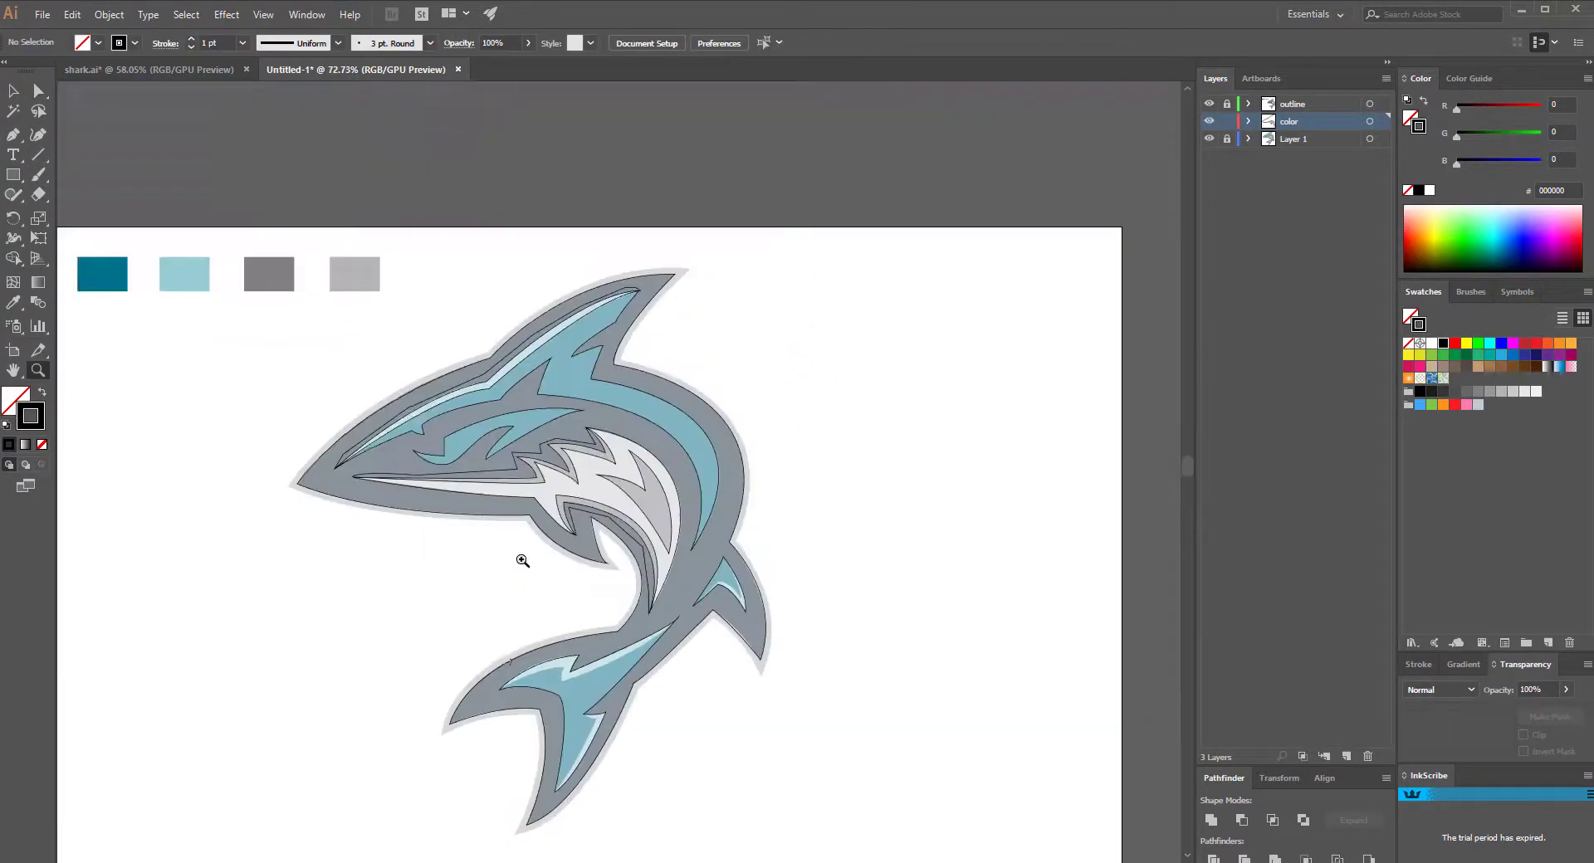
left_click_drag(749, 622, 831, 622)
key("p")
left_click(591, 202)
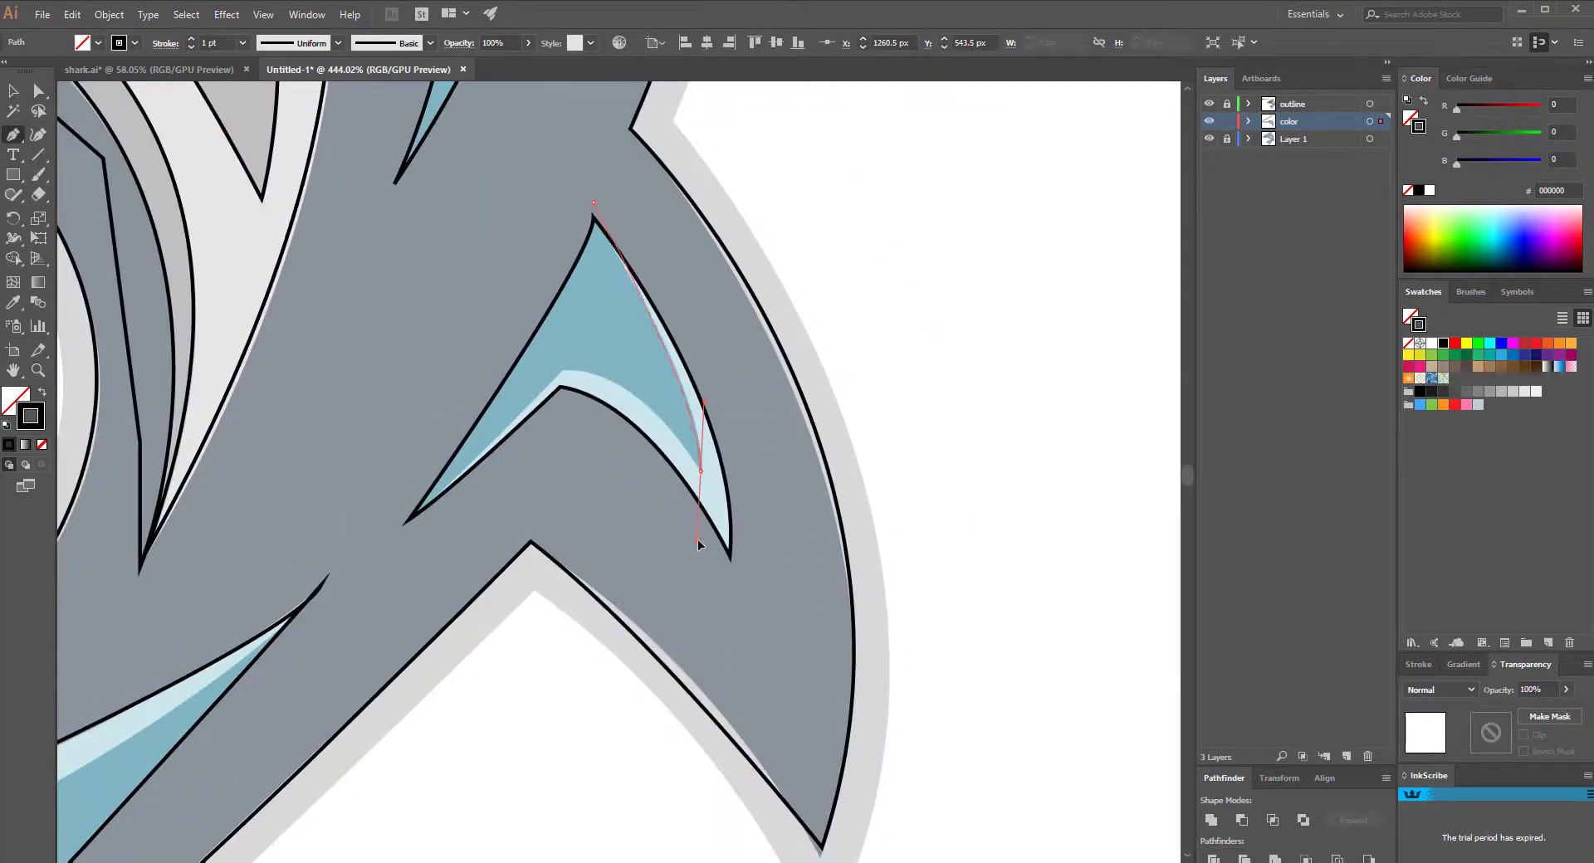
left_click_drag(567, 373, 569, 378)
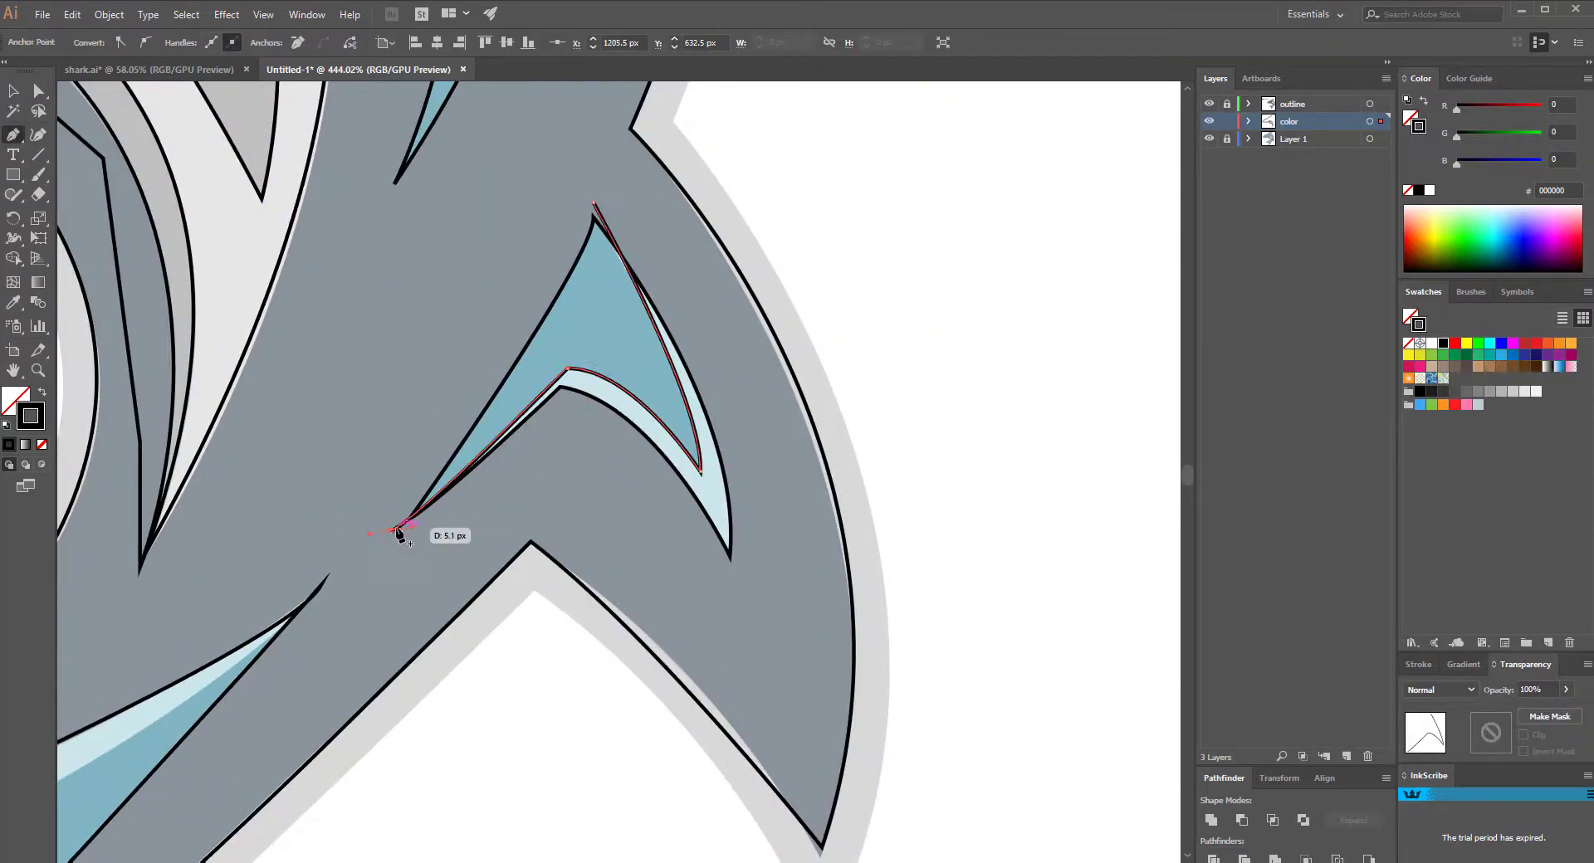
left_click(593, 202)
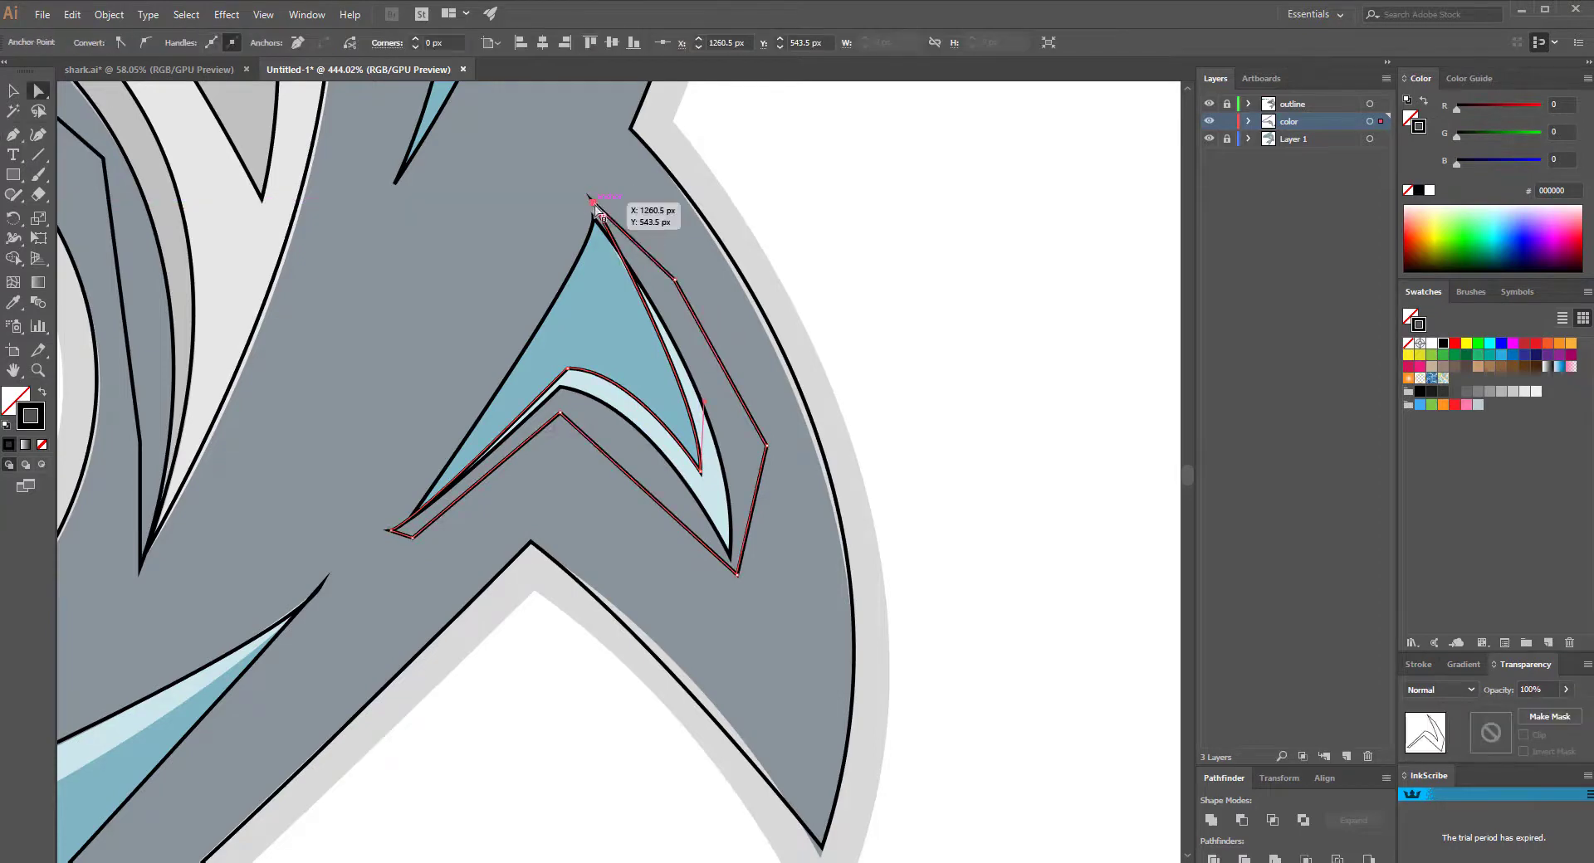
key("ctrl+shift+a")
scroll(595, 211, "down", 5)
scroll(859, 403, "up", 4)
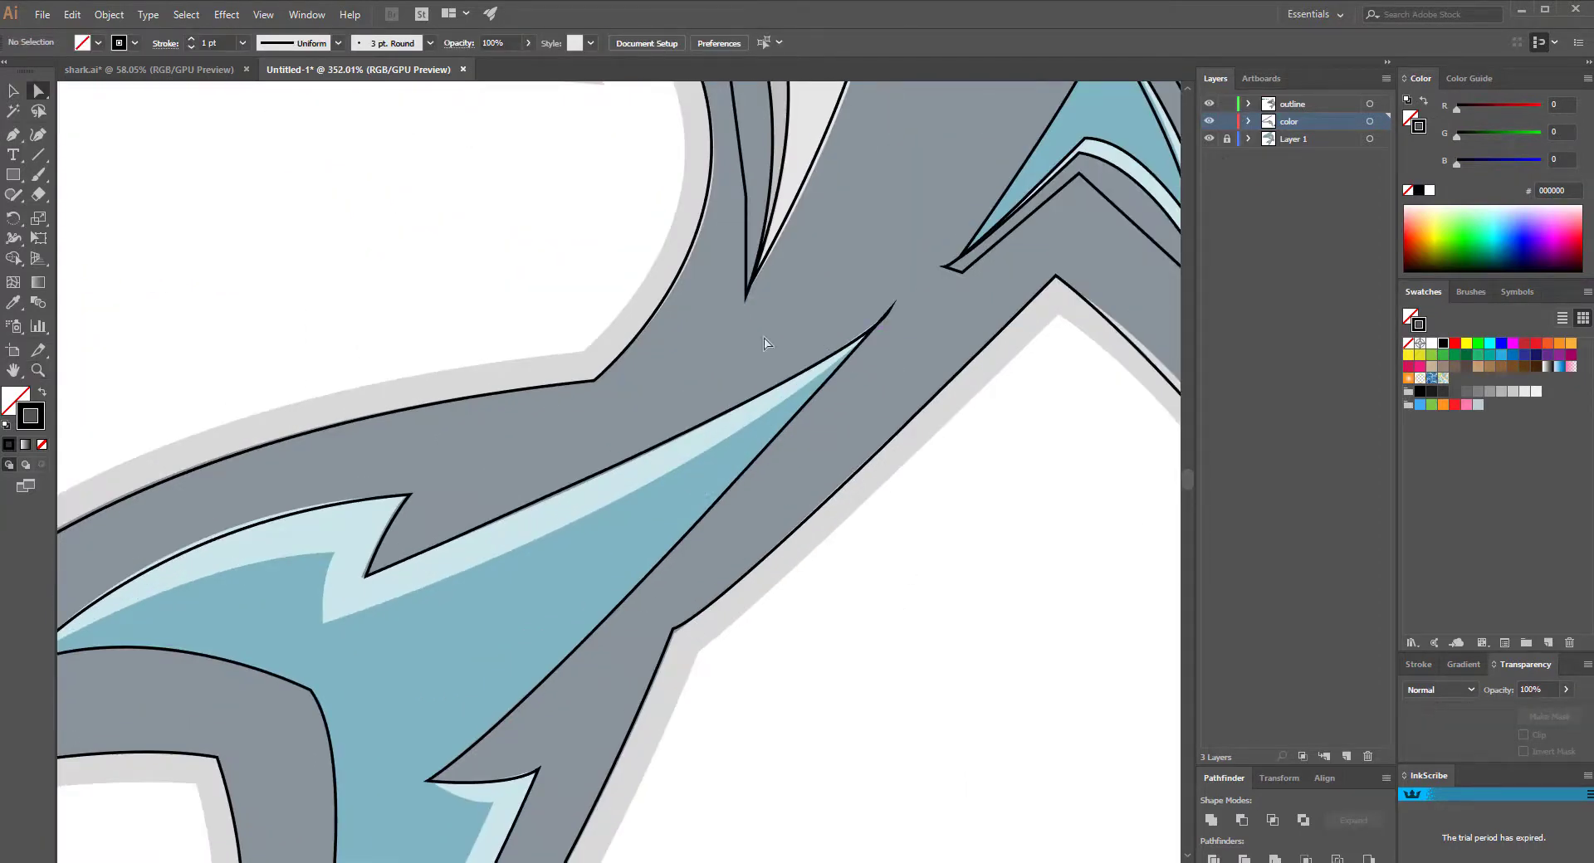
key("z")
left_click(880, 357)
Convert the light-blue fin path's tip anchor into a sharp corner.
left_click(520, 512, "alt")
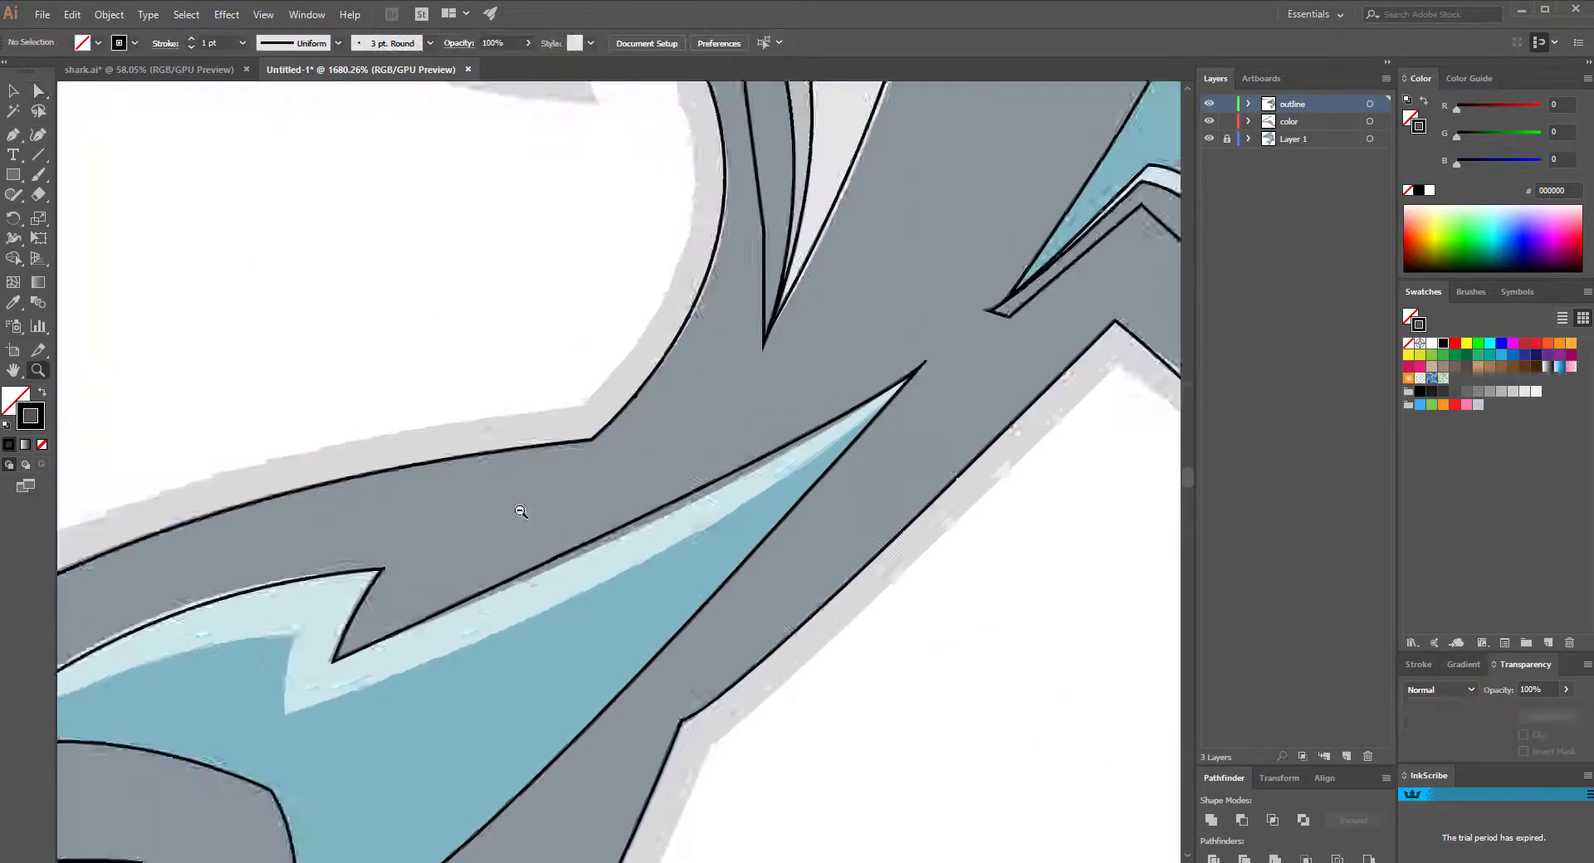
key("a")
left_click(775, 499)
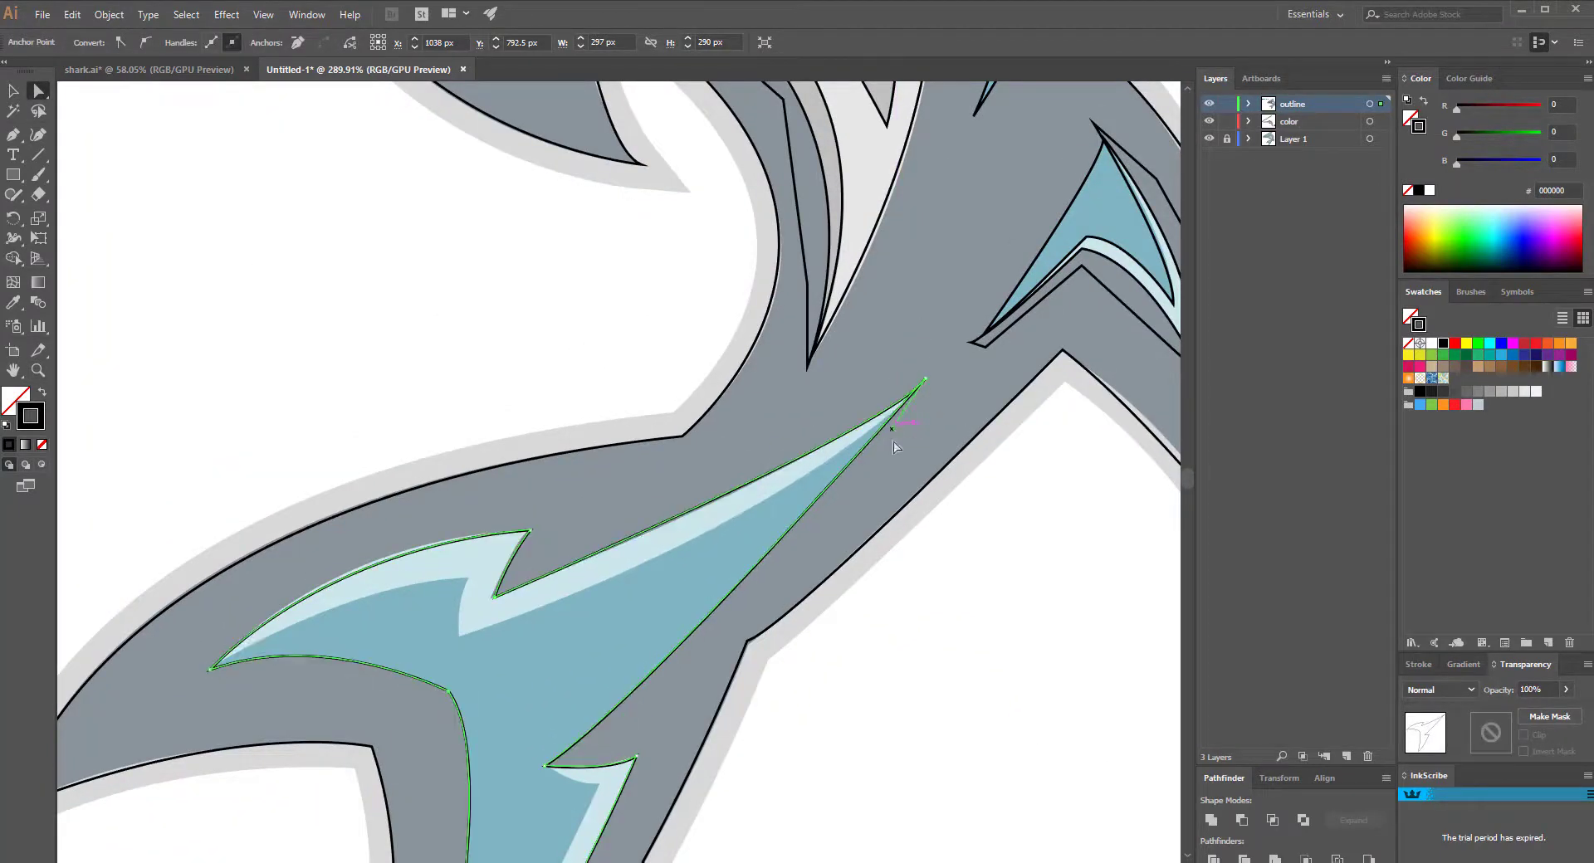
left_click(355, 566)
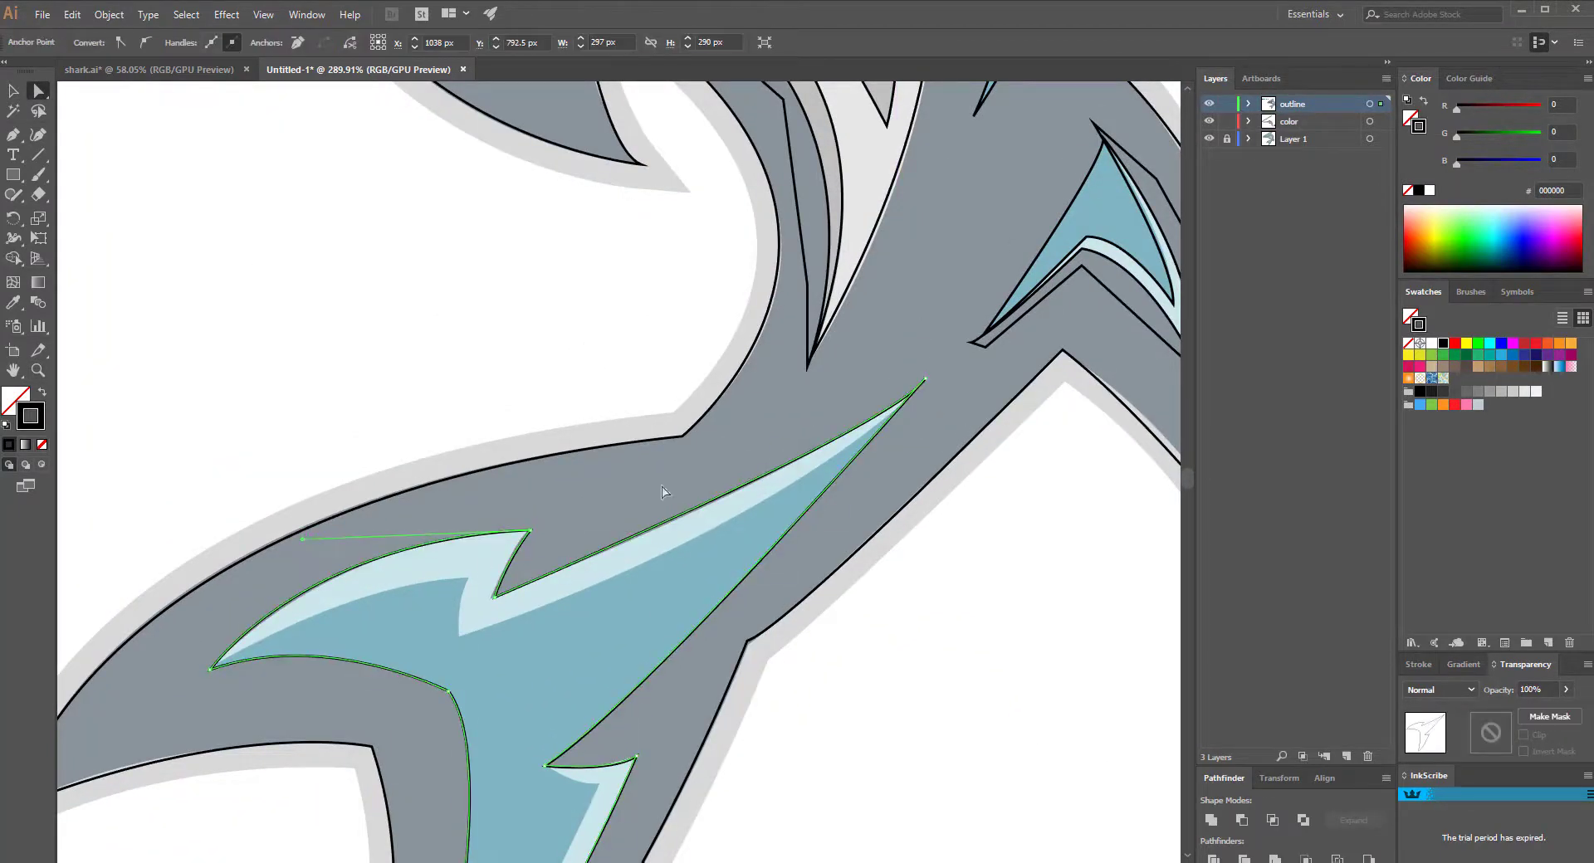
left_click(758, 488)
Trace outlines around two fin highlight shapes, with curved anchors at the tips.
scroll(661, 477, "down", 3)
left_click(171, 441)
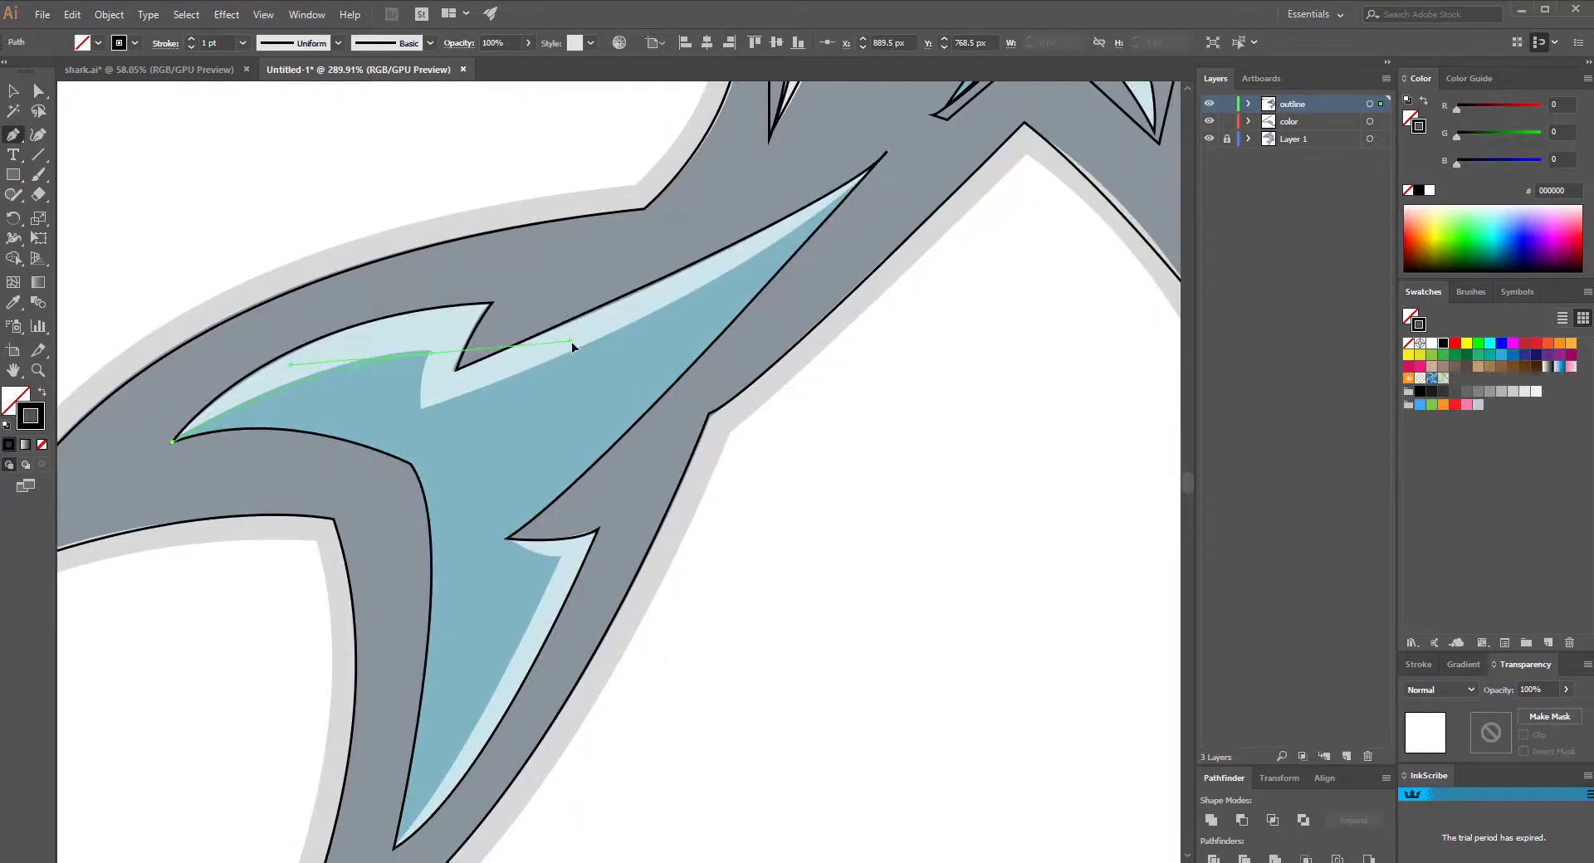
left_click(430, 353)
scroll(423, 413, "up", 3)
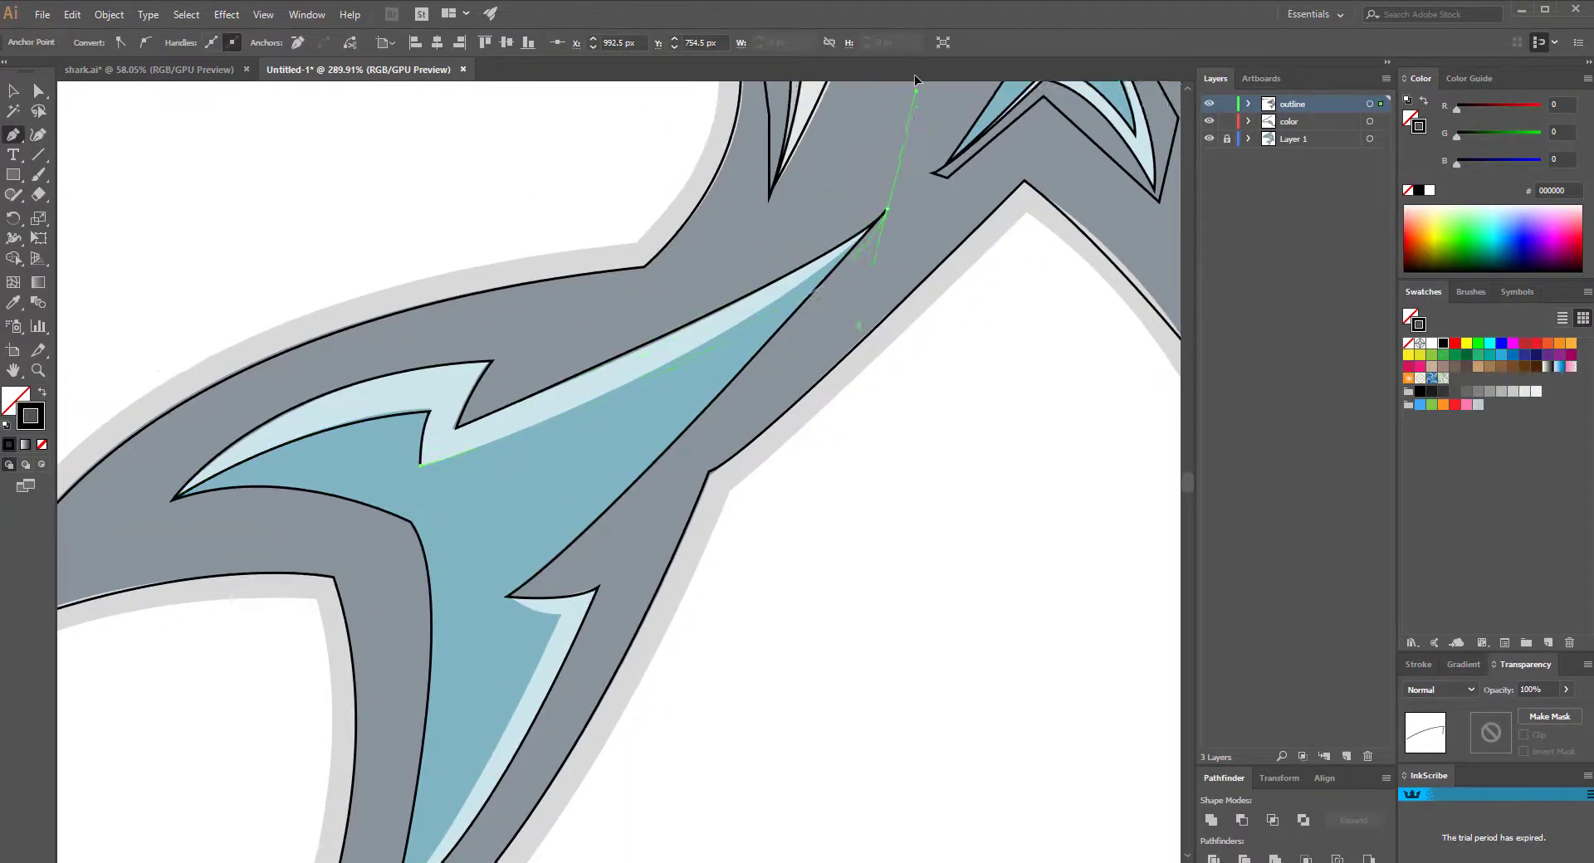
left_click_drag(888, 295, 955, 264)
left_click(487, 480)
left_click(171, 586)
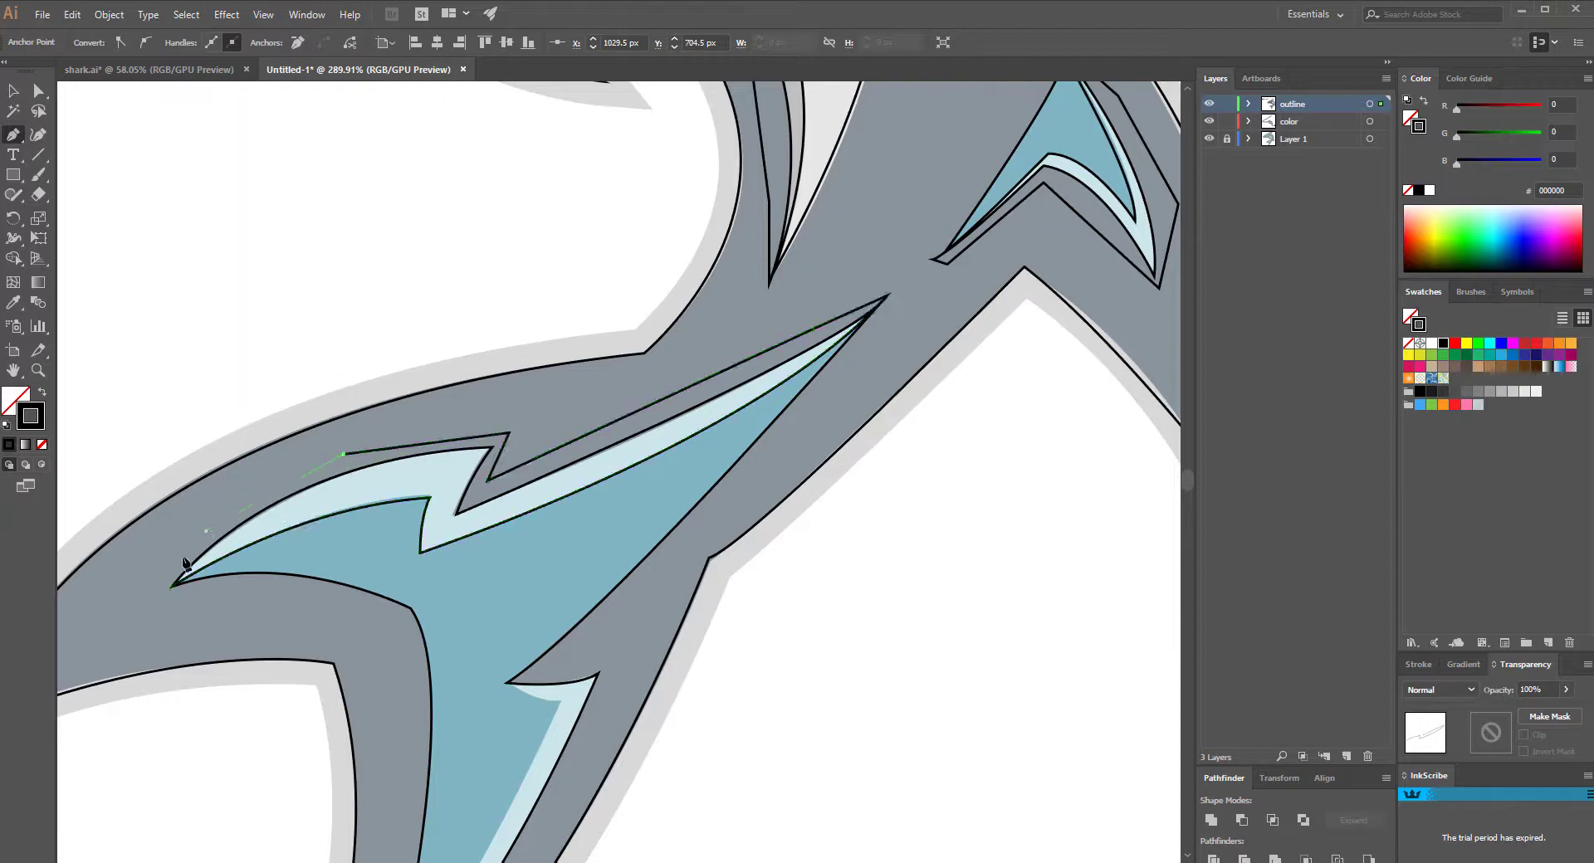
scroll(363, 243, "down", 5)
scroll(363, 243, "down", 1)
left_click(607, 287)
left_click_drag(661, 304, 693, 308)
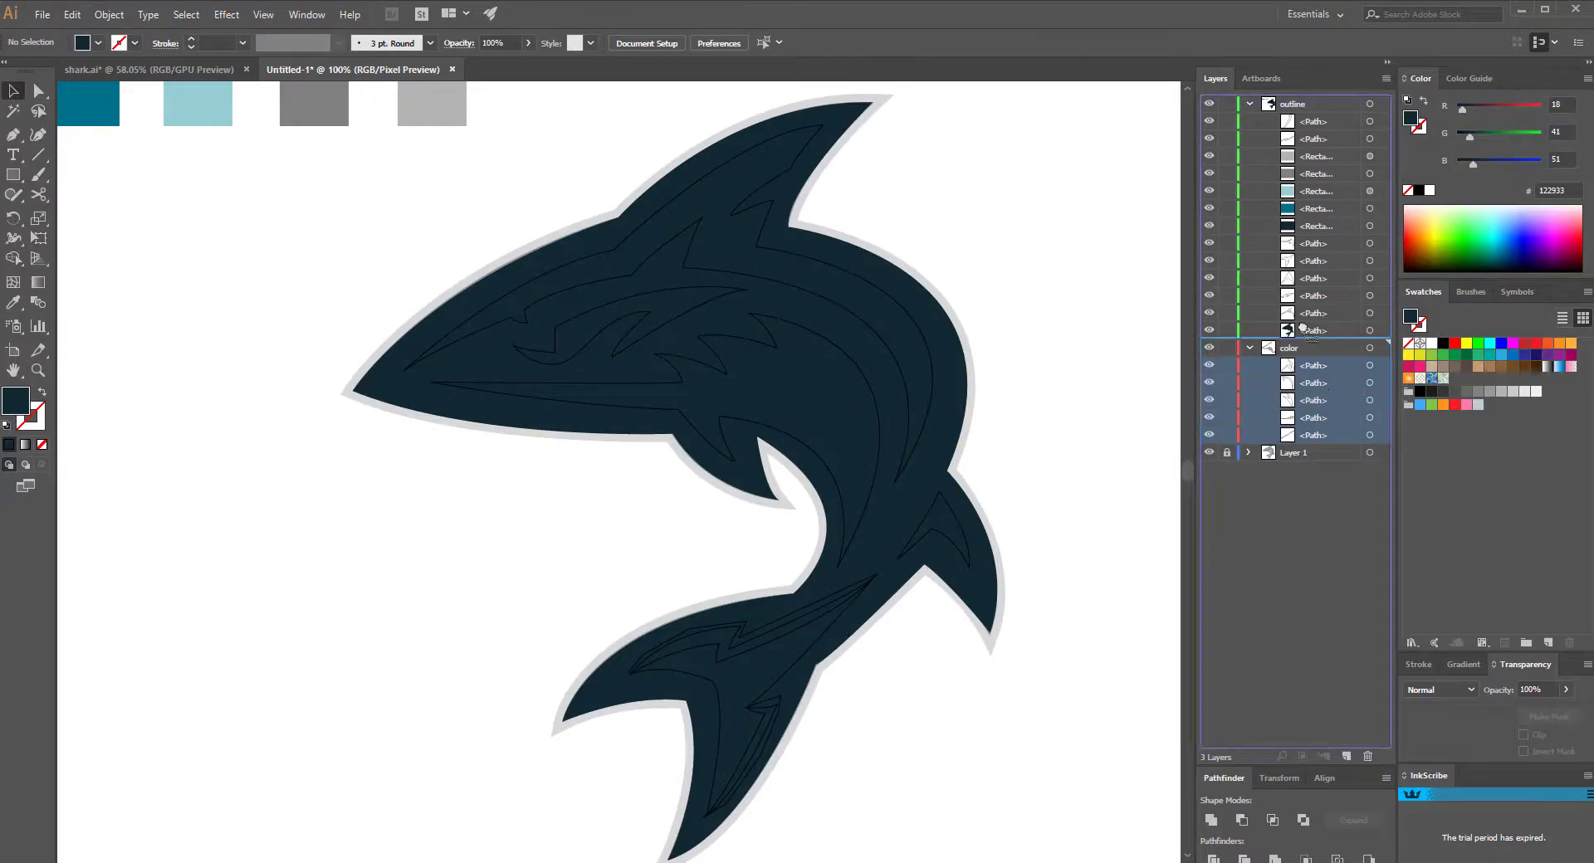
Move the traced paths into the outline layer and fill the fin and tail paths light blue.
left_click_drag(1302, 330, 1305, 334)
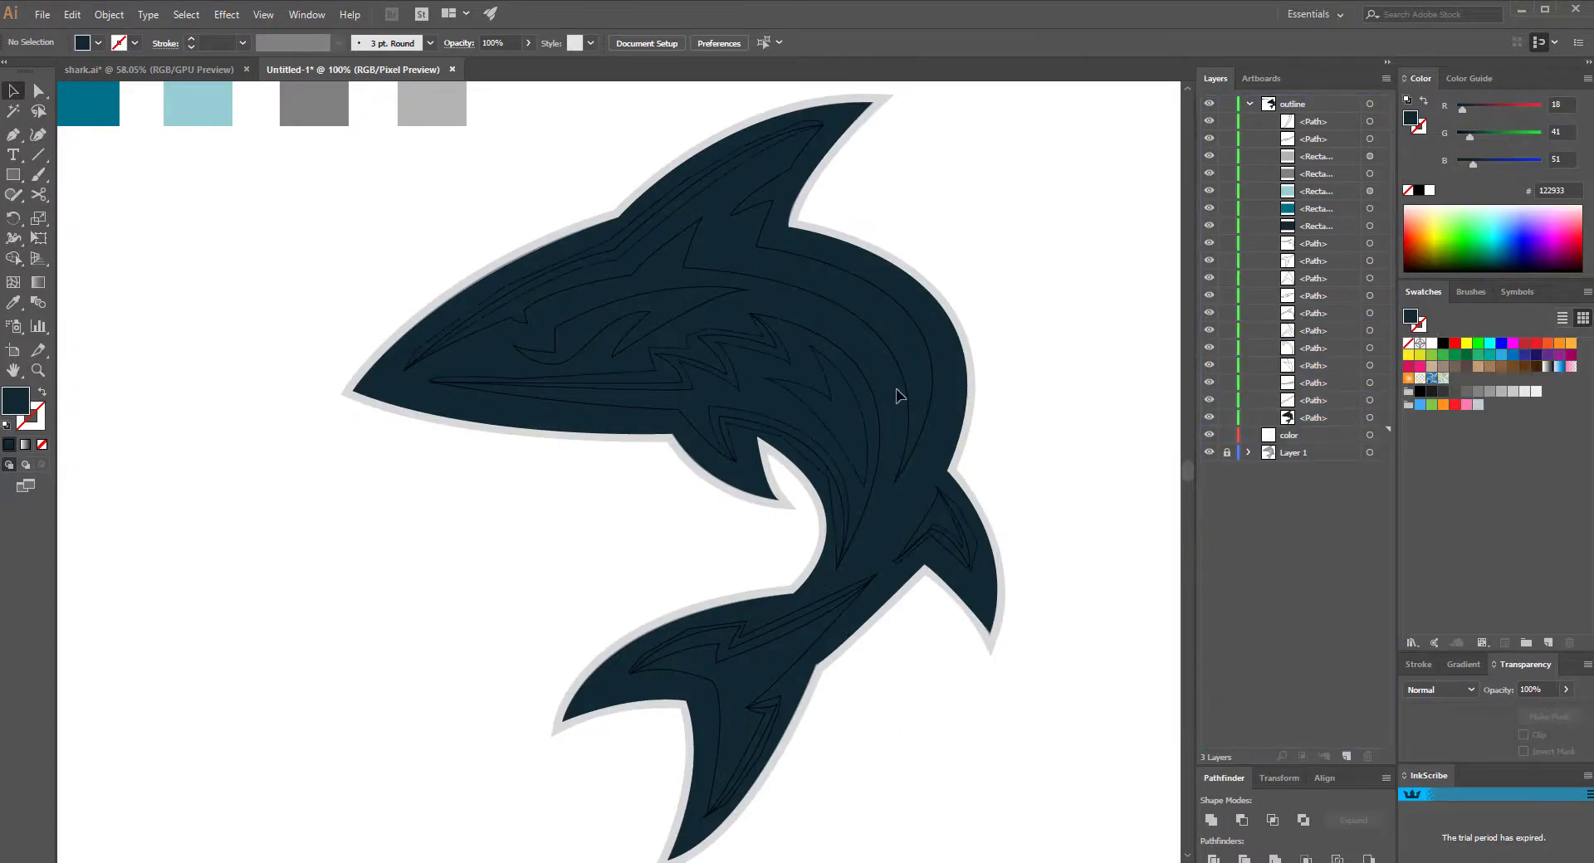
left_click(498, 316)
left_click(934, 519, "shift")
left_click(776, 714, "shift")
left_click(831, 598, "shift")
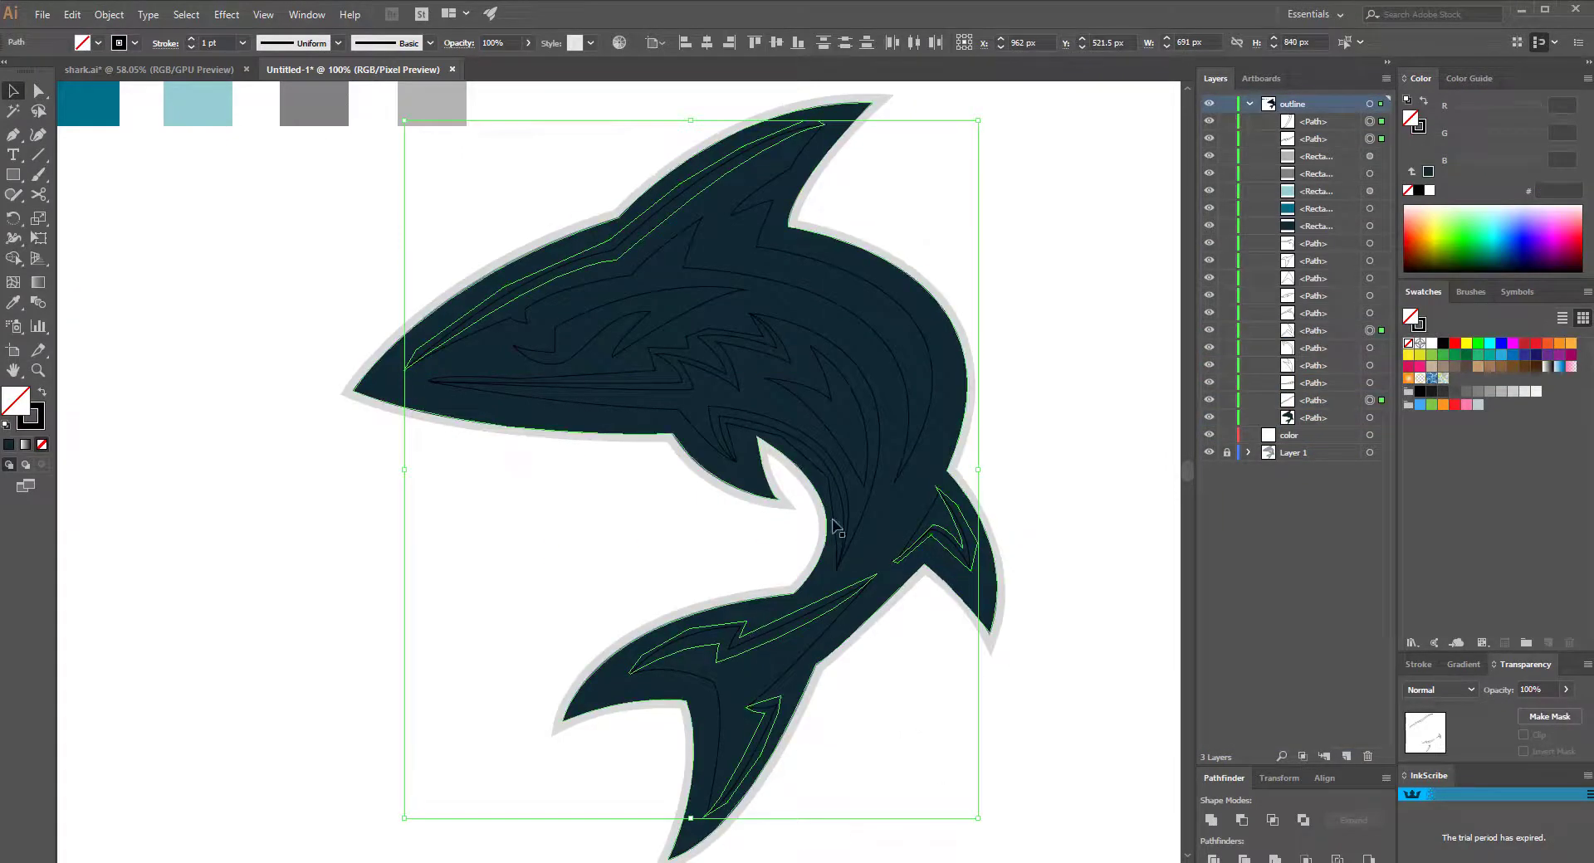
left_click(391, 544)
Fill the body and tail paths teal and the inner paths light grey.
left_click(659, 257)
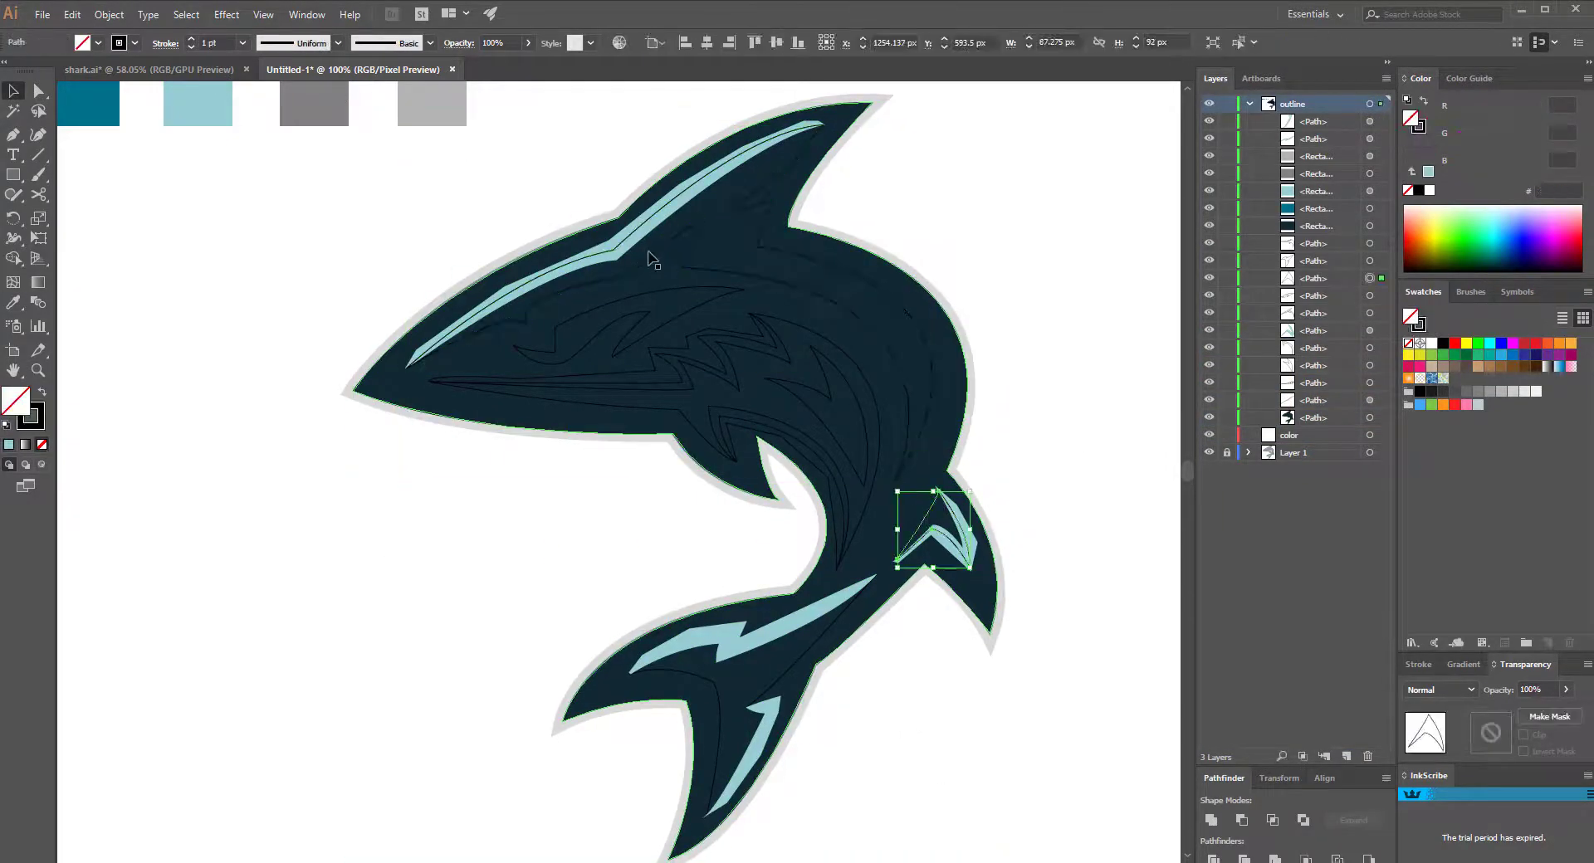
left_click(676, 327)
left_click(623, 576, "shift")
left_click(449, 569)
left_click(733, 384)
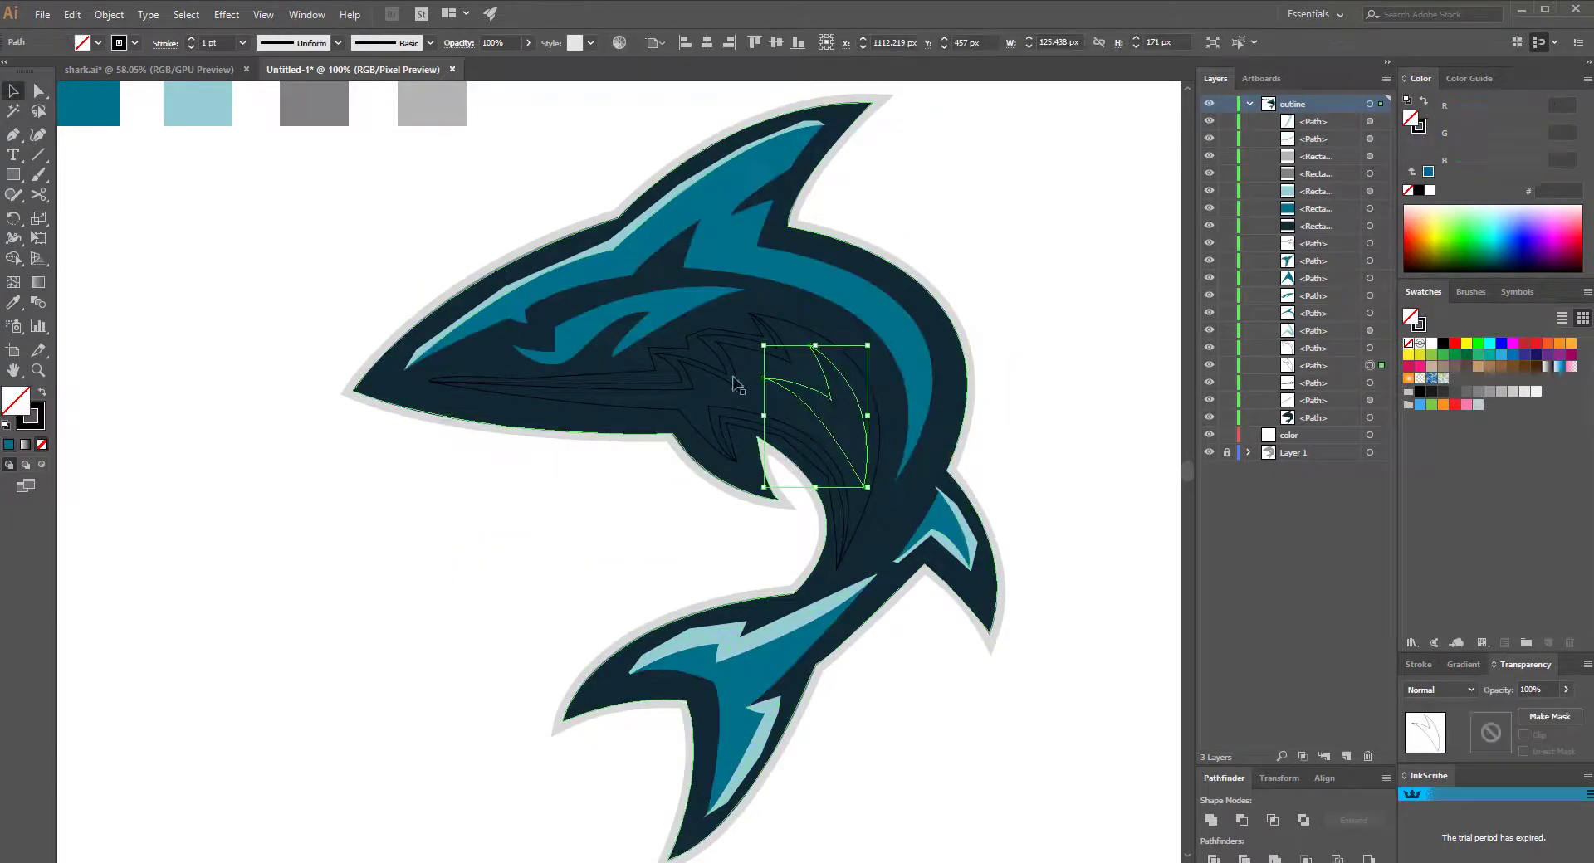
left_click(1501, 391)
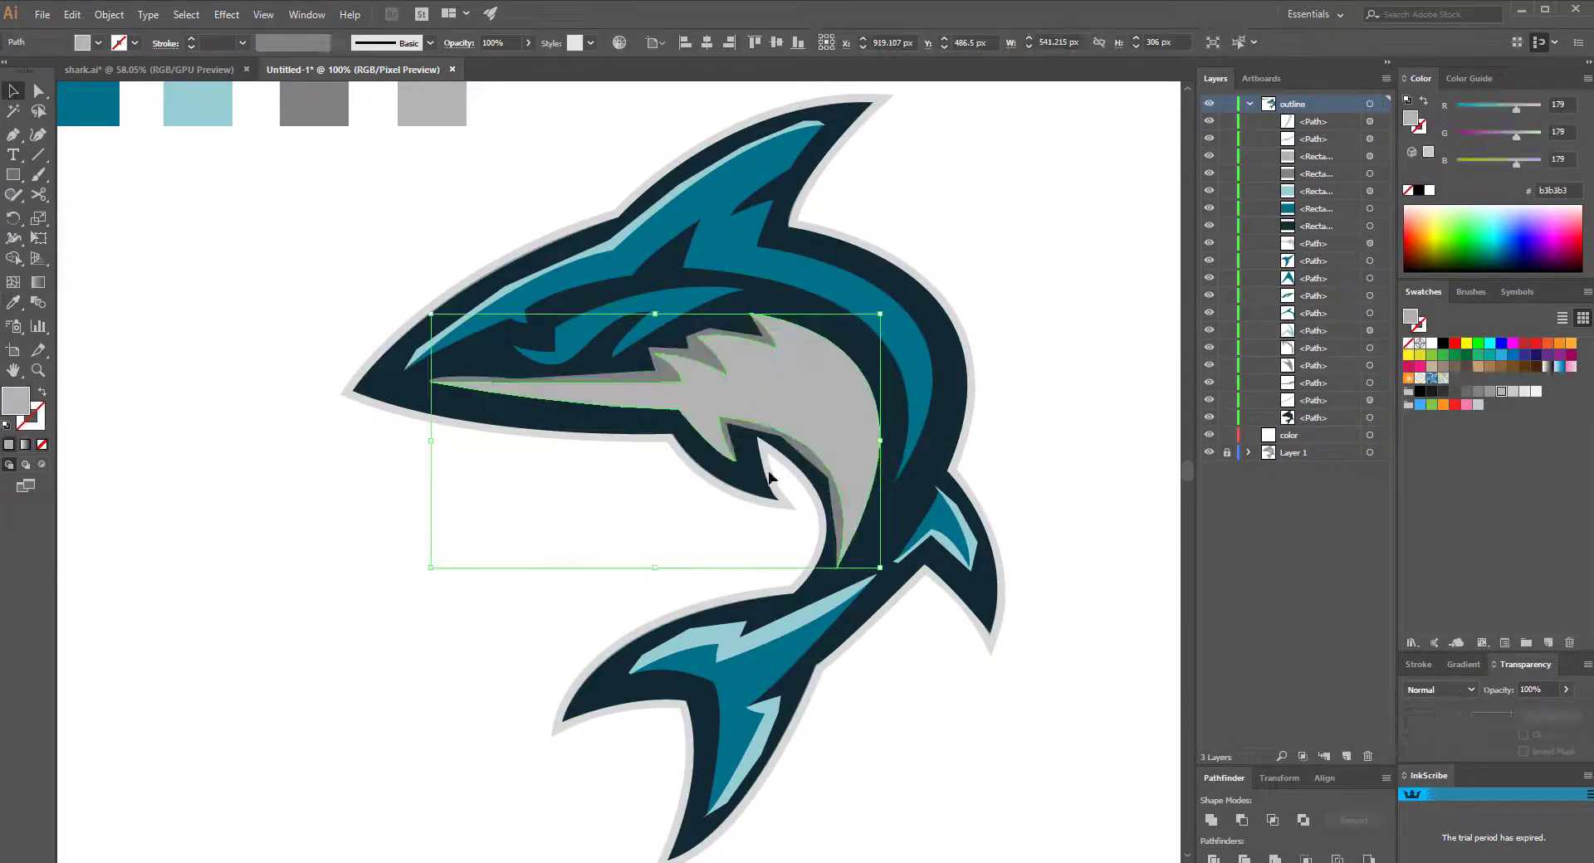
left_click(1011, 375)
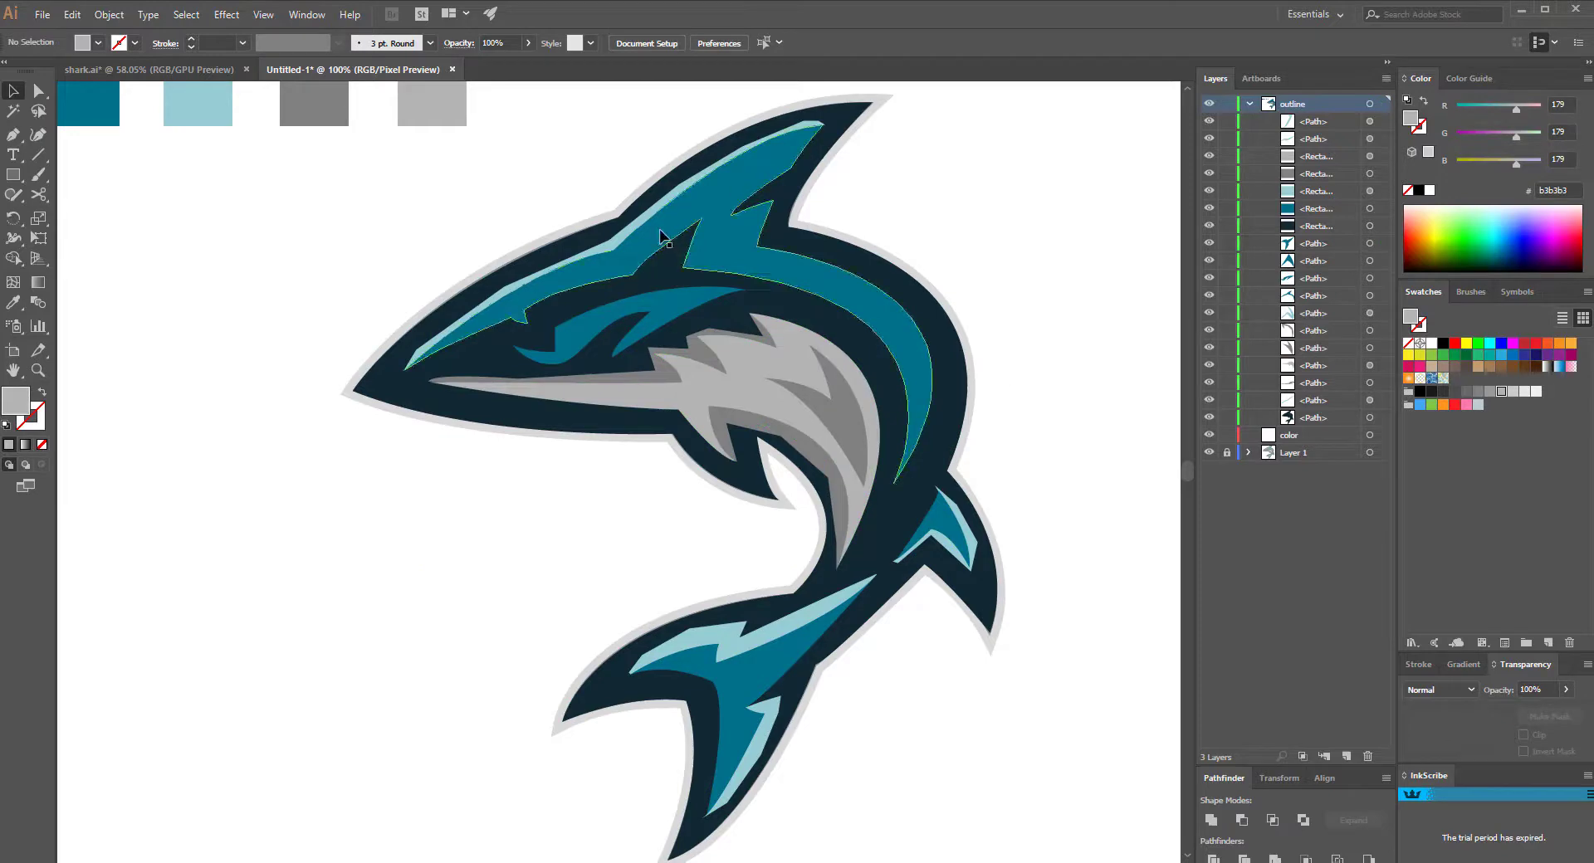
Hide the reference layer, fill the upper path light blue and the inner path medium grey.
left_click(1209, 452)
left_click(1250, 104)
left_click(525, 262)
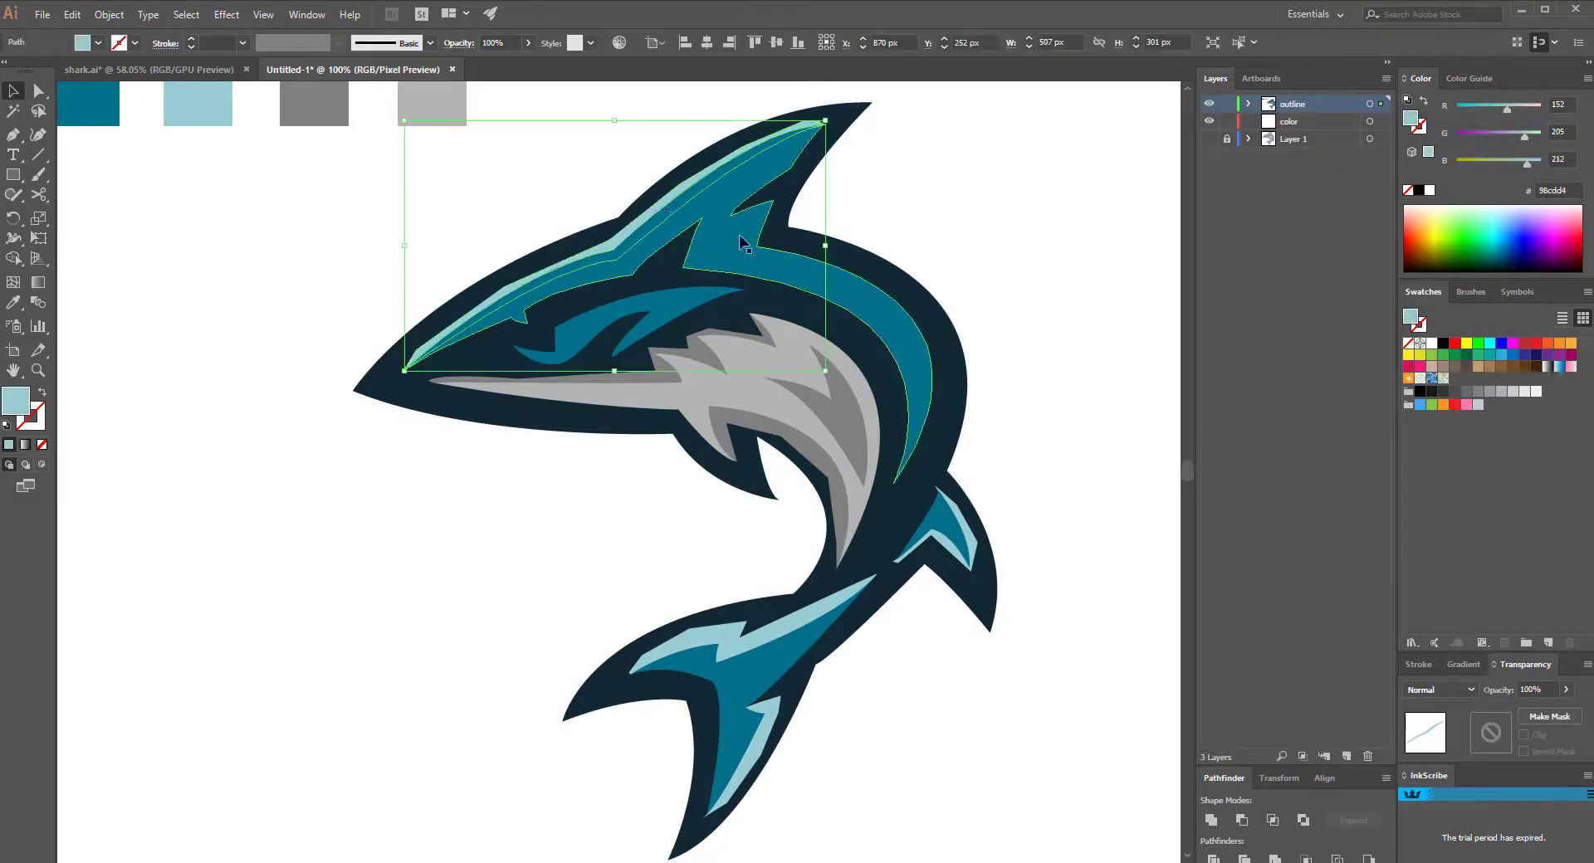
key("ctrl+shift+a")
left_click(731, 353)
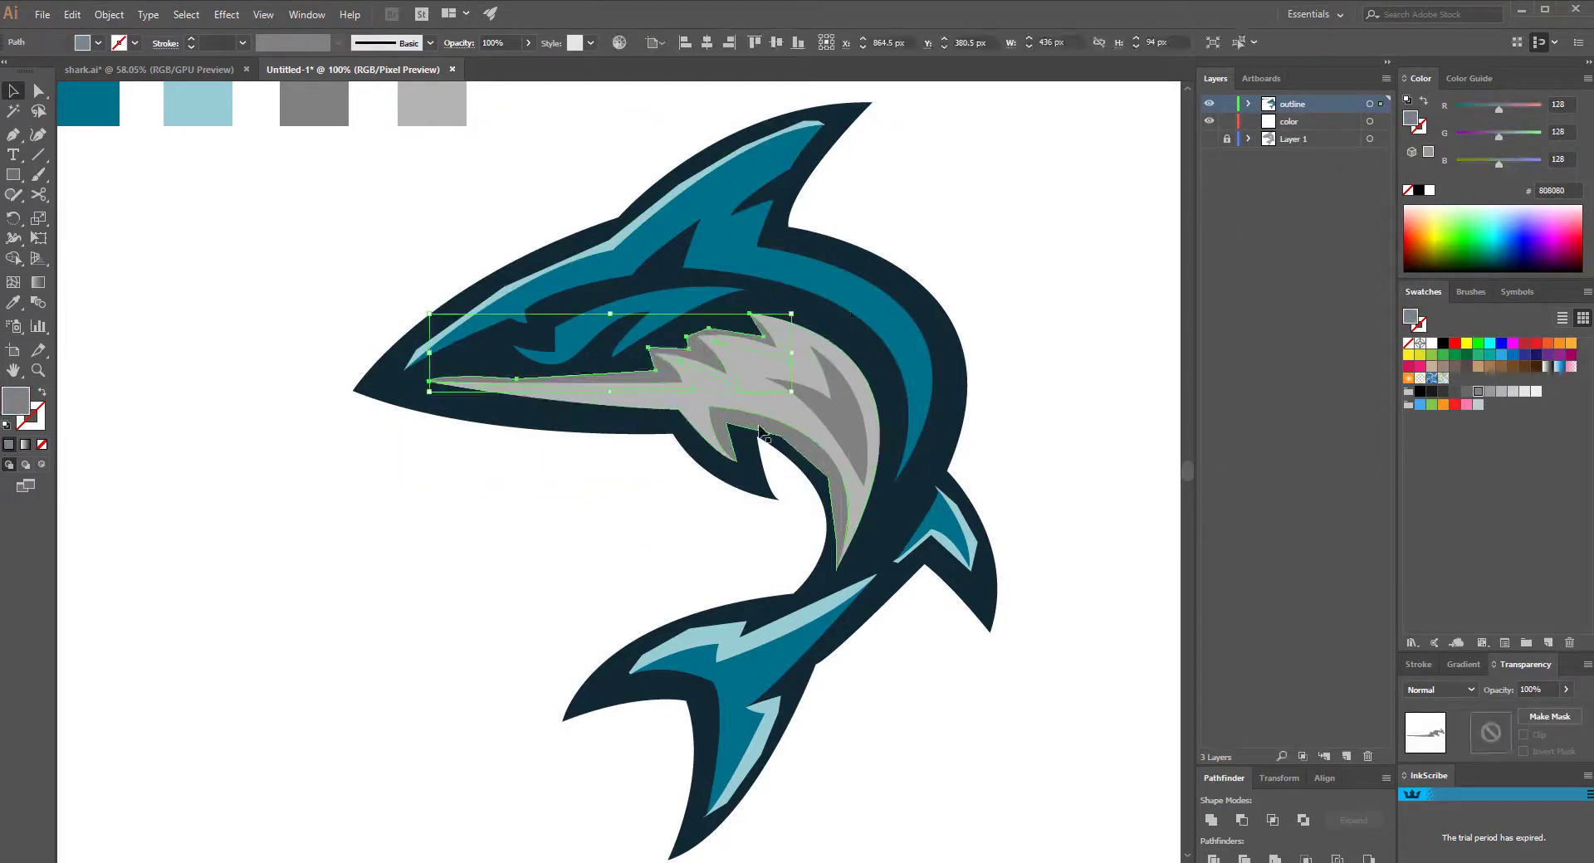
left_click(851, 397)
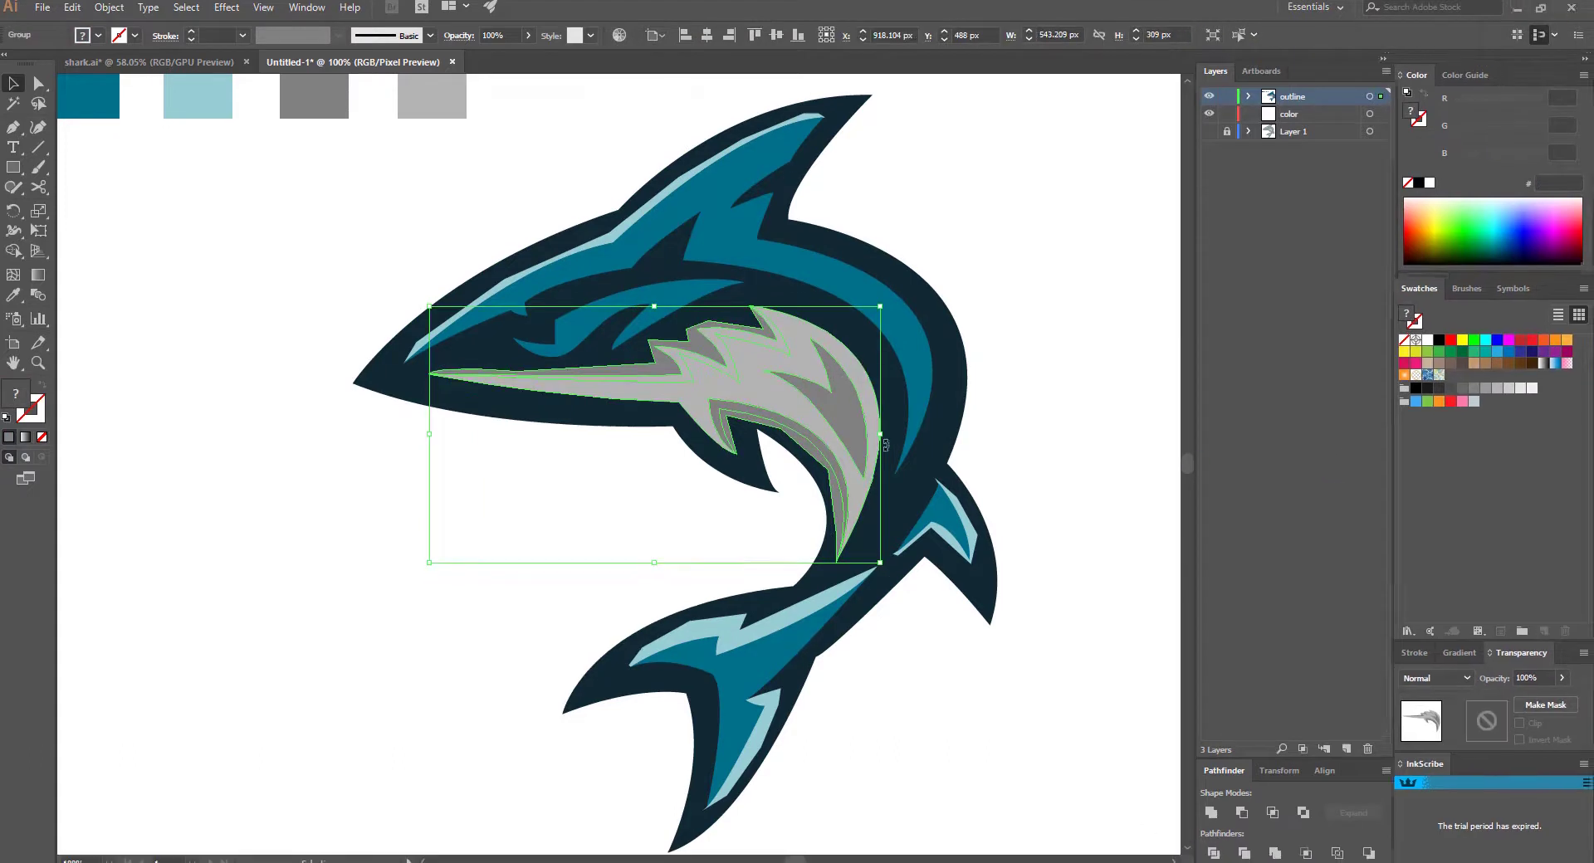
left_click(955, 536)
Ungroup the fin and grey body groups and select all the shark shapes.
right_click(963, 539)
right_click(817, 375)
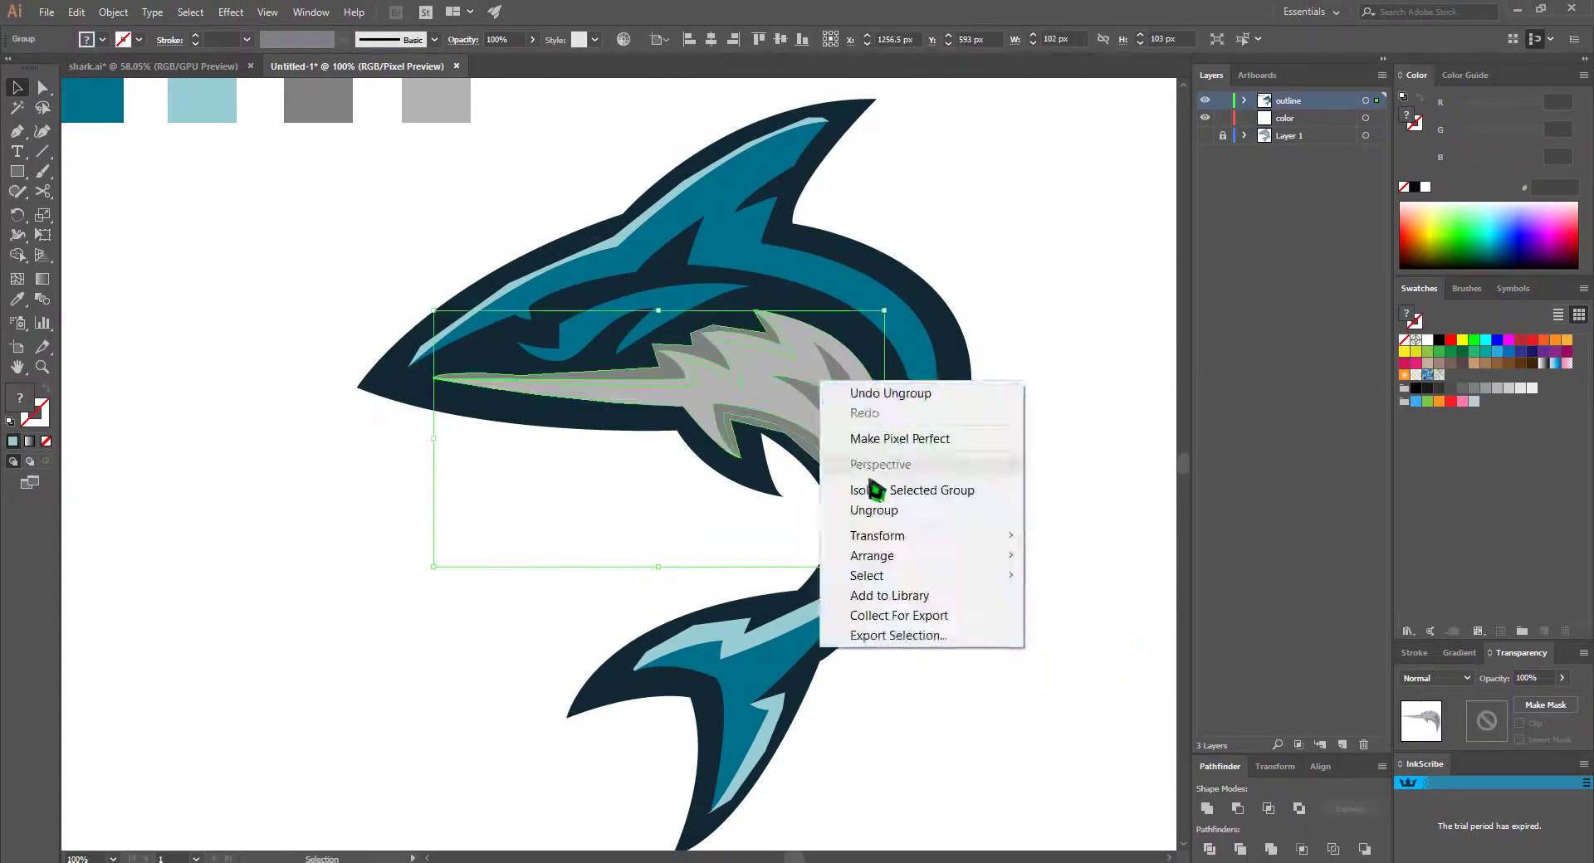
left_click(830, 606)
left_click(722, 706)
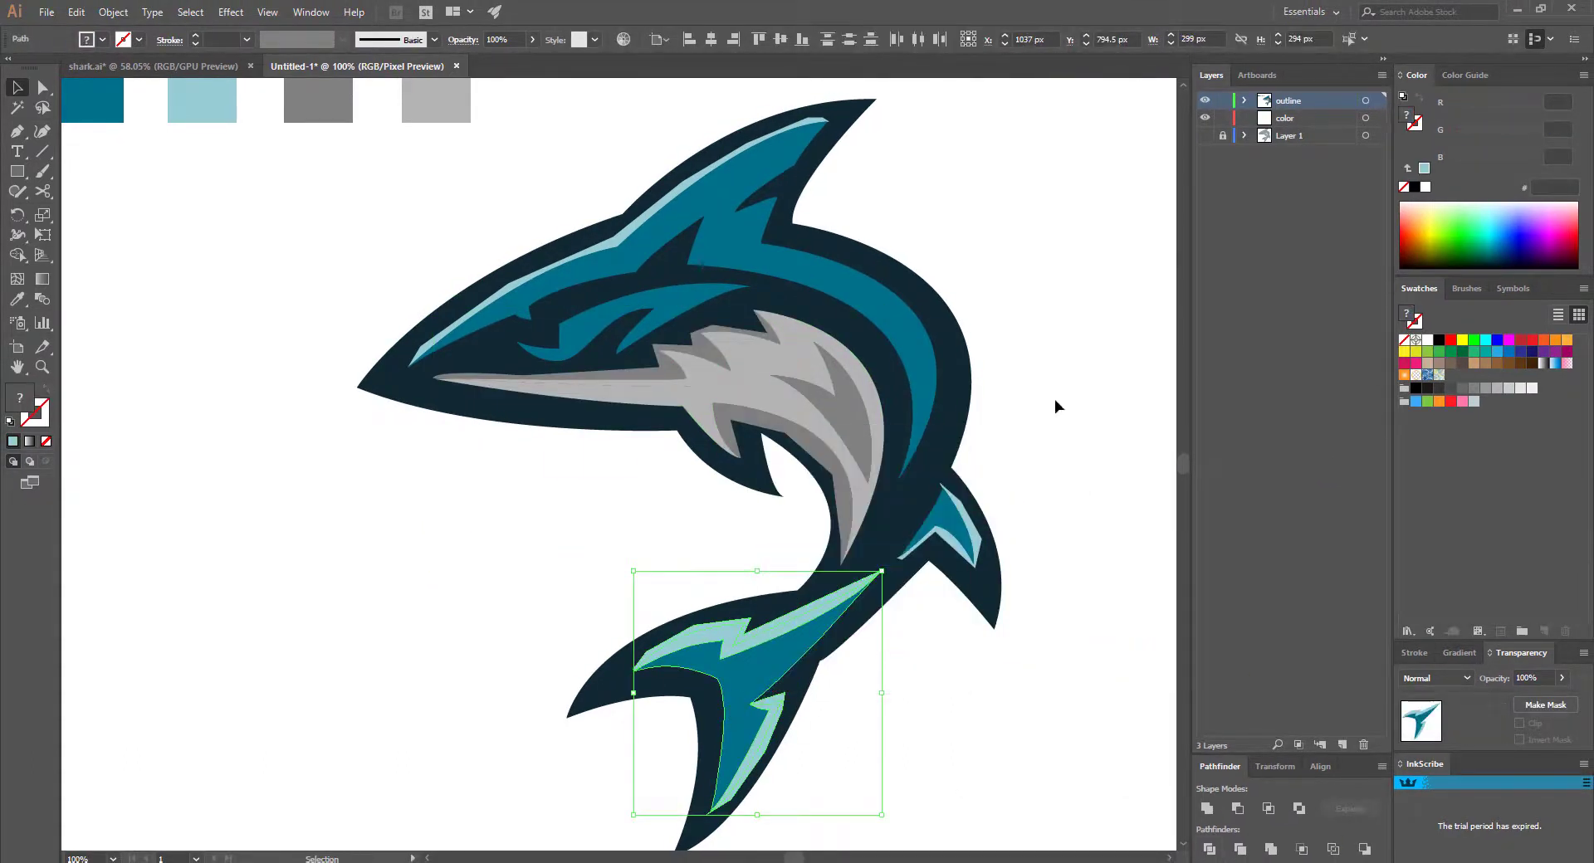
key("ctrl+a")
key("shift+m")
key("v")
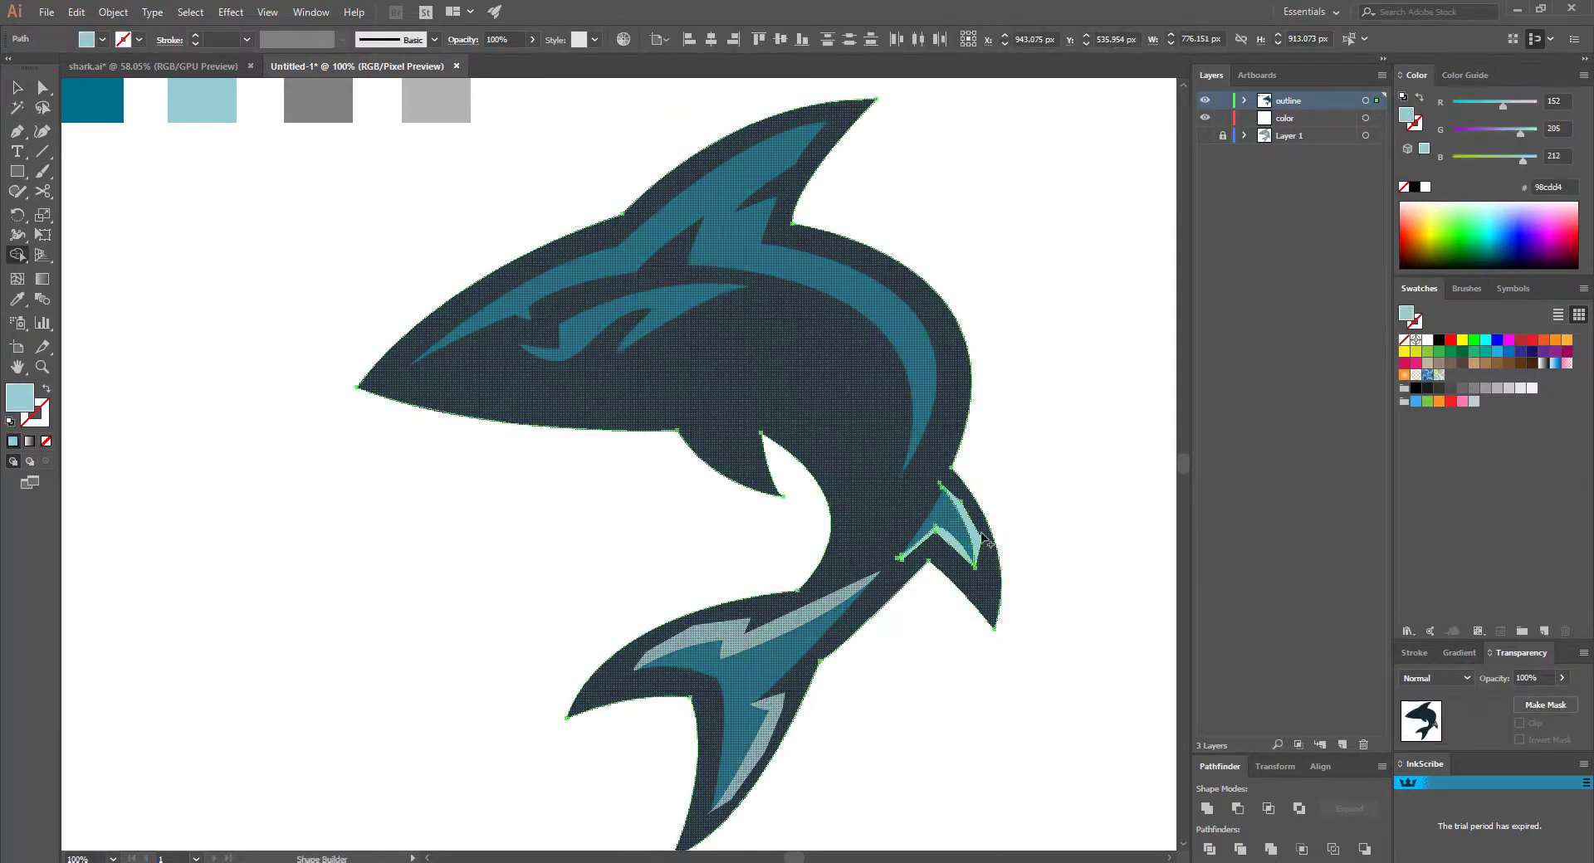
Select the dark outline with the other shark shapes and apply Shape Builder.
left_click(975, 614)
scroll(864, 687, "down", 2)
left_click(749, 544)
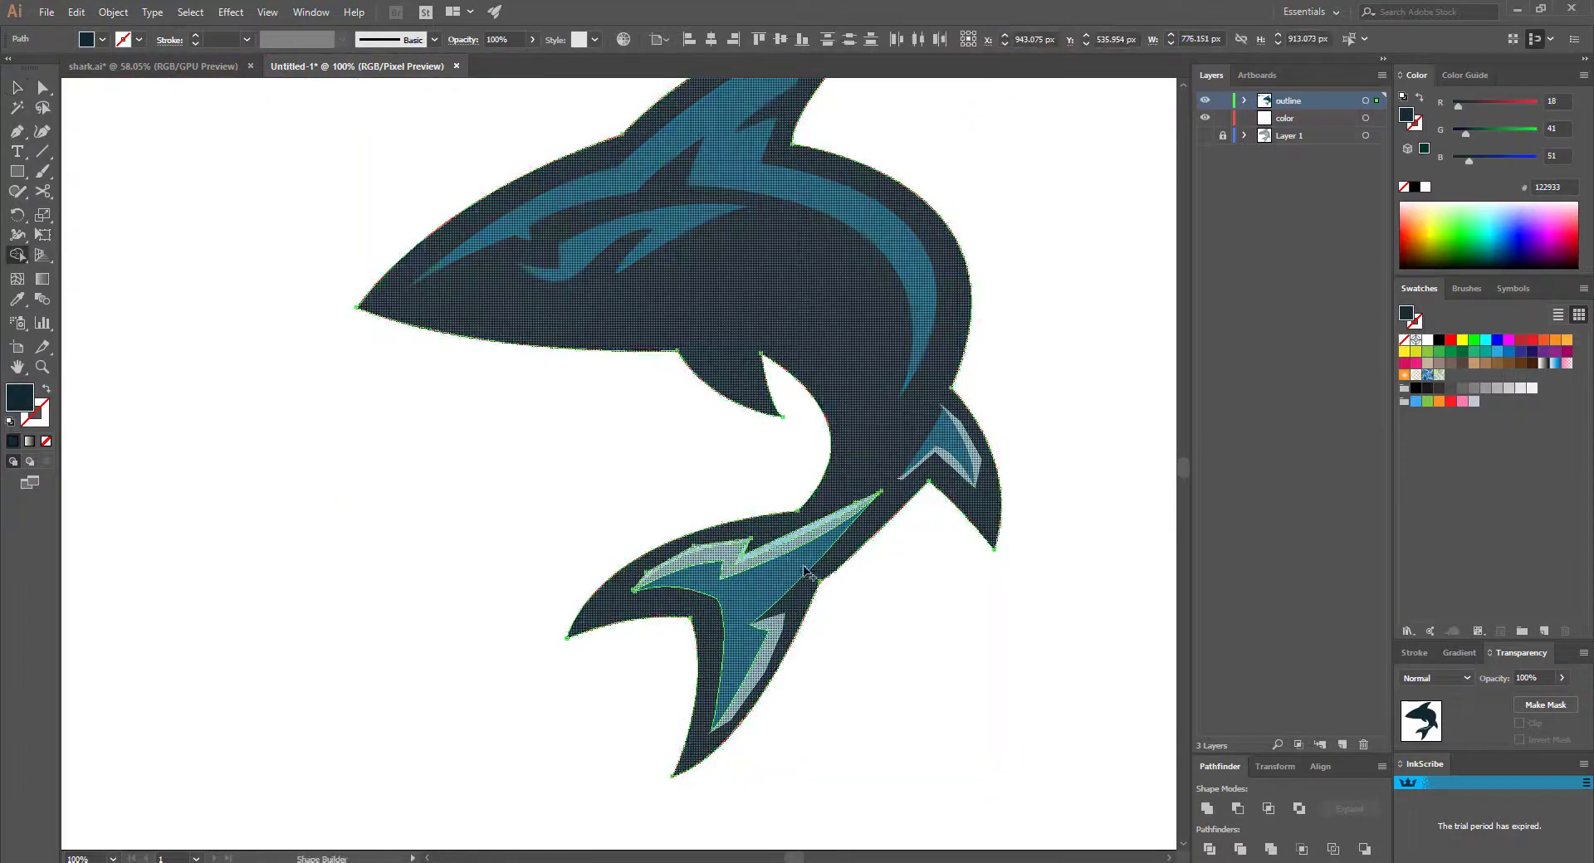
key("shift+m")
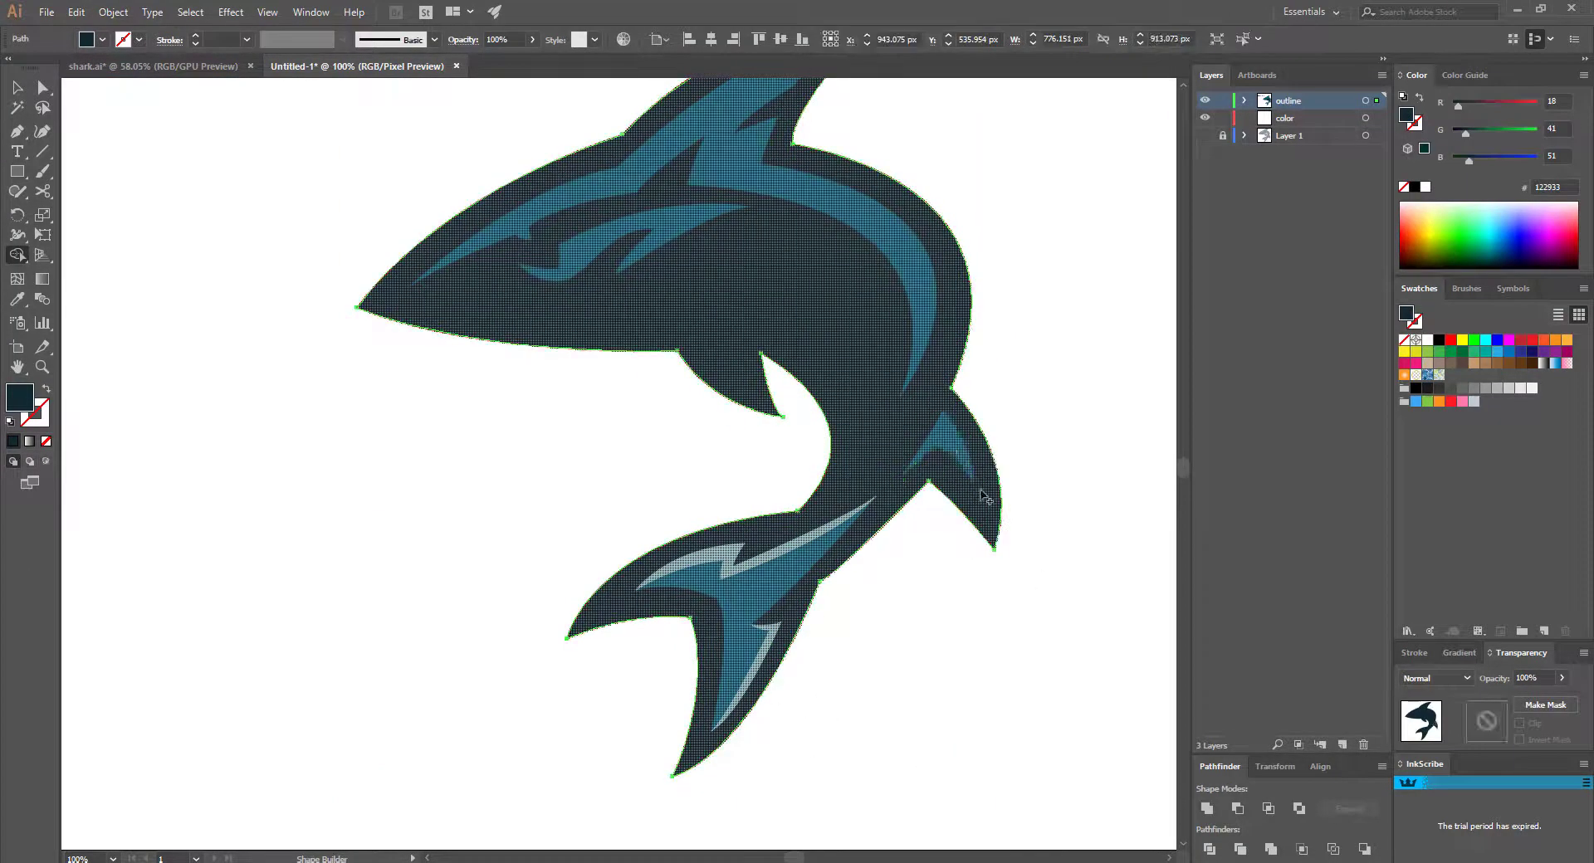
key("v")
scroll(588, 332, "up", 2)
Send the long highlight path to the bottom and make both fin highlights light blue.
left_click(588, 264)
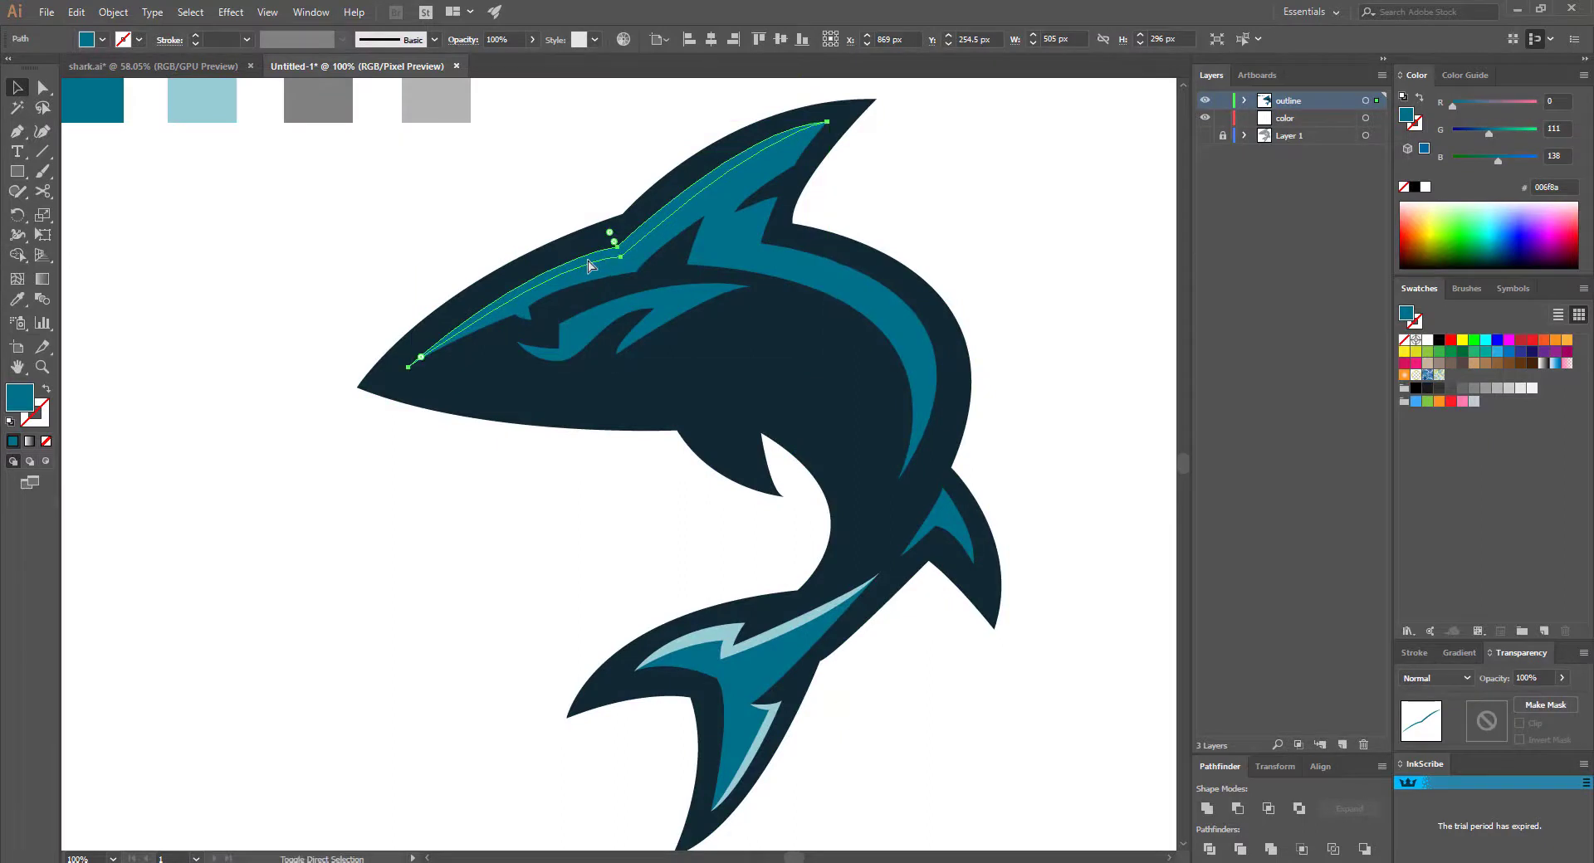
left_click(922, 348)
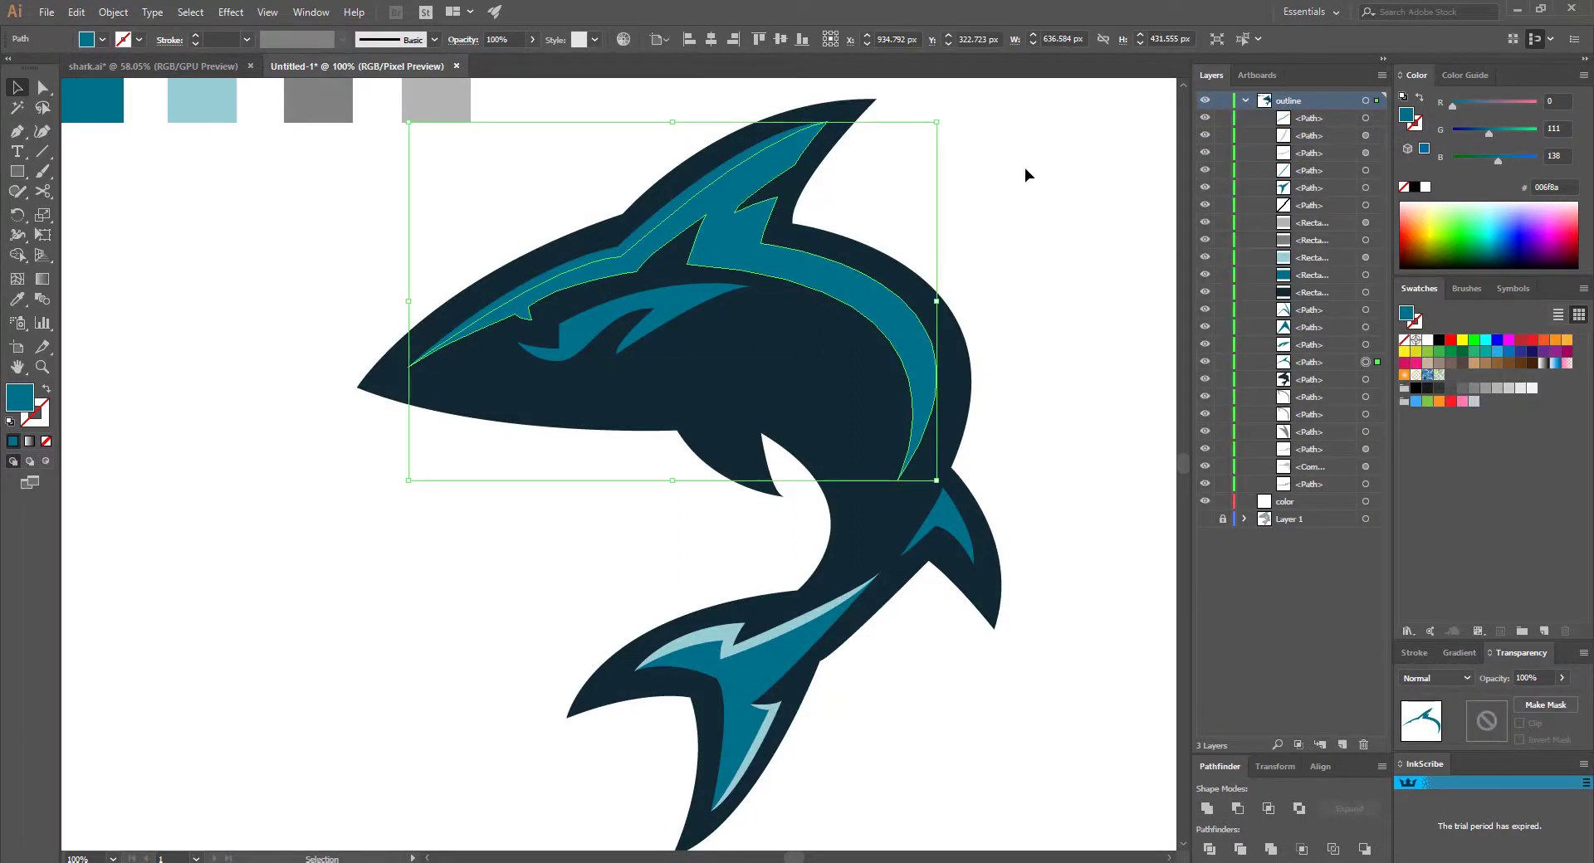
mouse_move(1245, 366)
left_mouse_down()
mouse_move(1312, 491)
mouse_move(1288, 488)
left_mouse_up()
key("i")
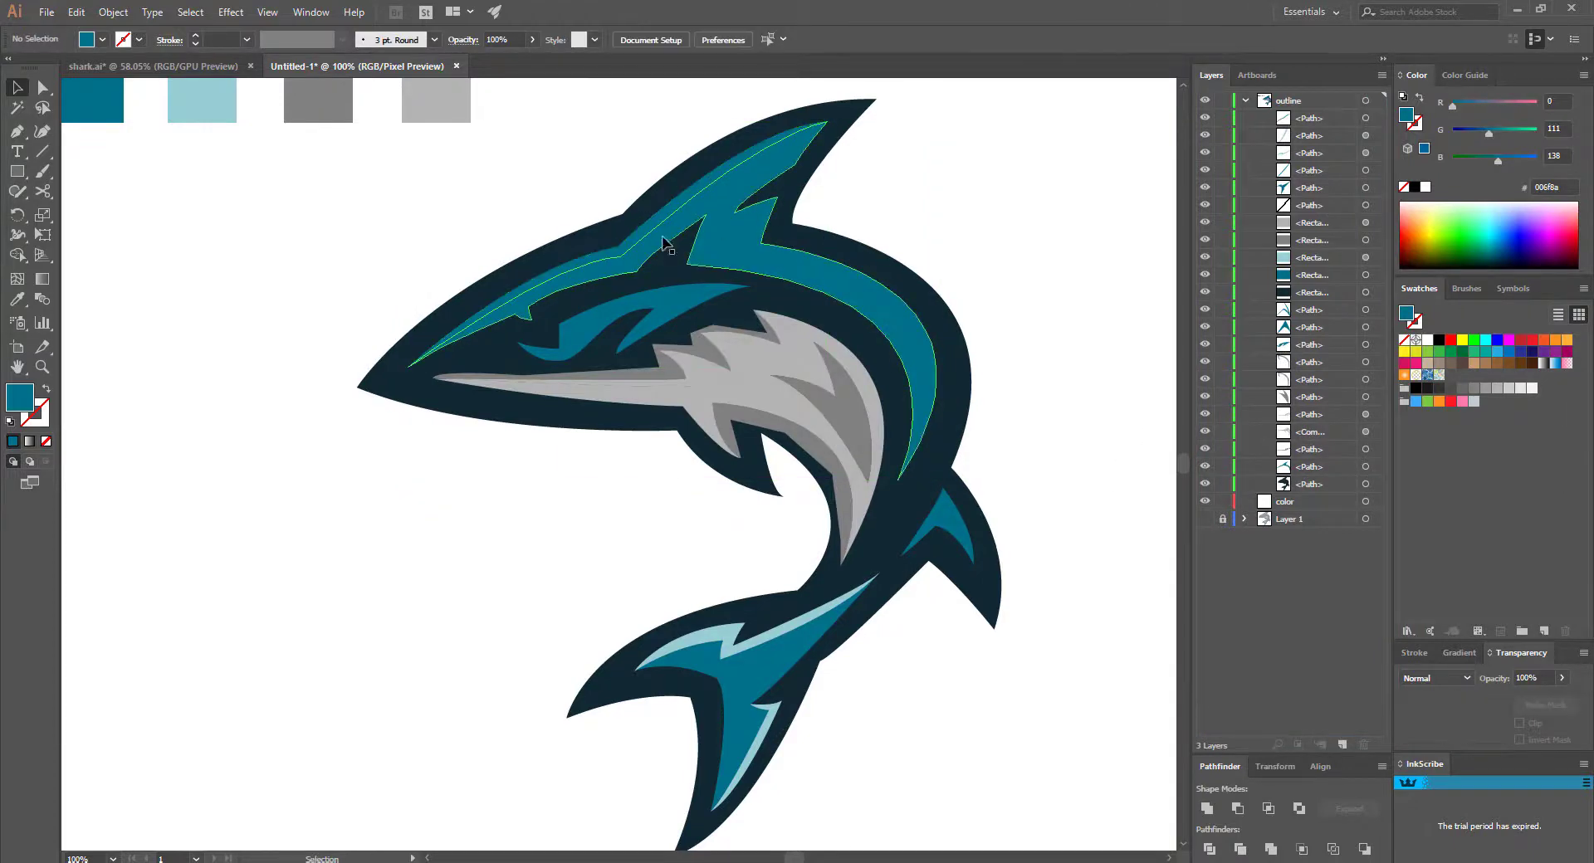
left_click(202, 100)
left_click(954, 523, "ctrl")
left_click(221, 104)
left_click(532, 495, "ctrl")
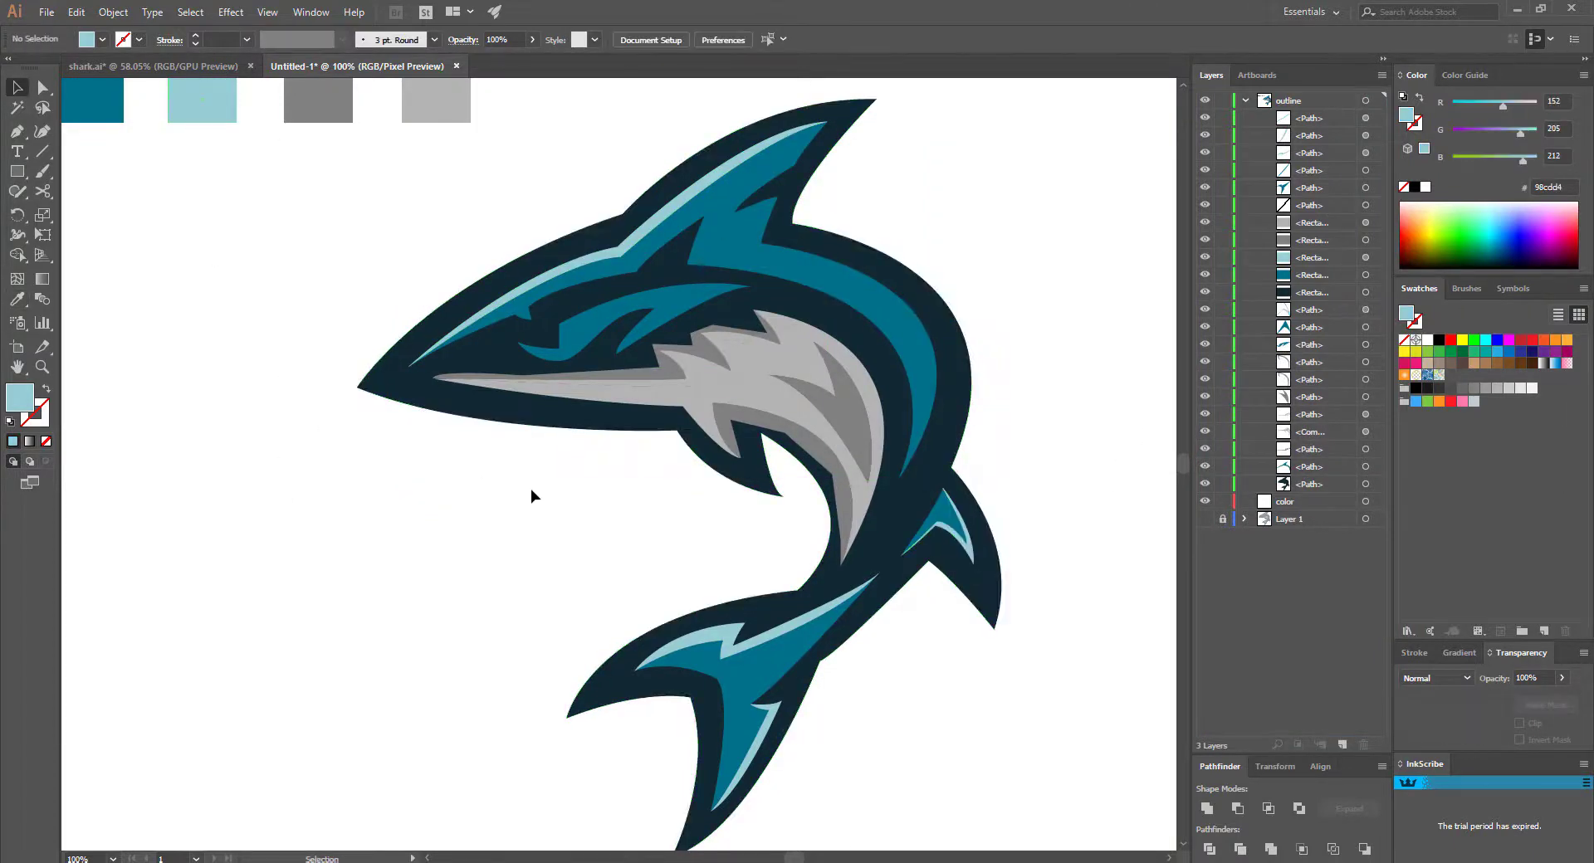
Merge the grey head, dark outline and inner grey fin pieces with Shape Builder.
left_click(478, 378)
left_click(690, 526)
left_click(589, 376)
left_click(486, 403, "shift")
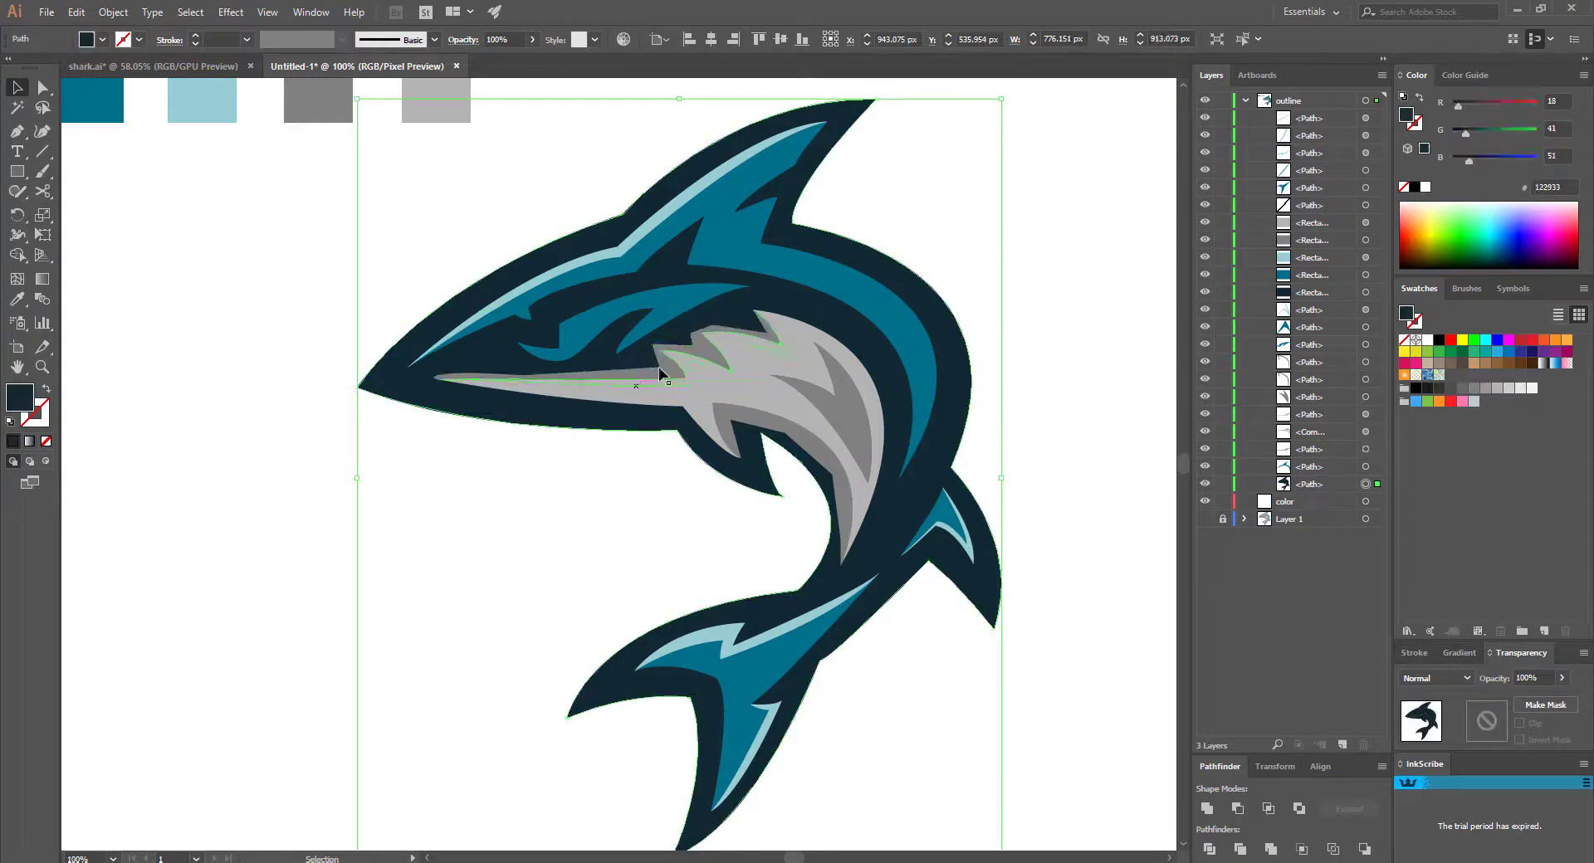
left_click(743, 429, "shift")
key("shift+m")
left_click_drag(755, 437, 436, 379)
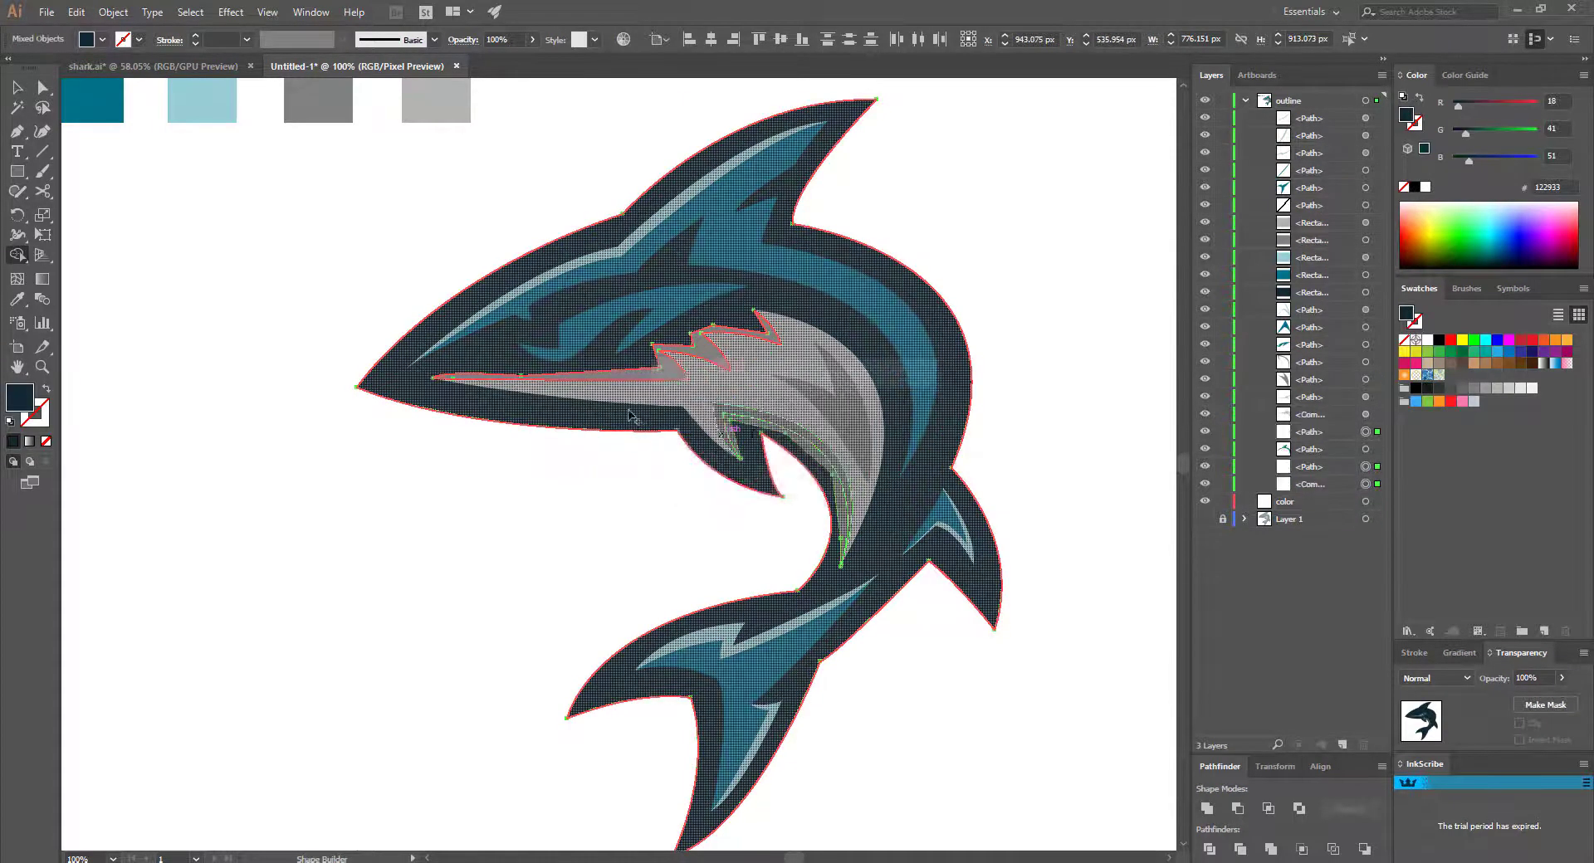
key("v")
left_click(747, 369)
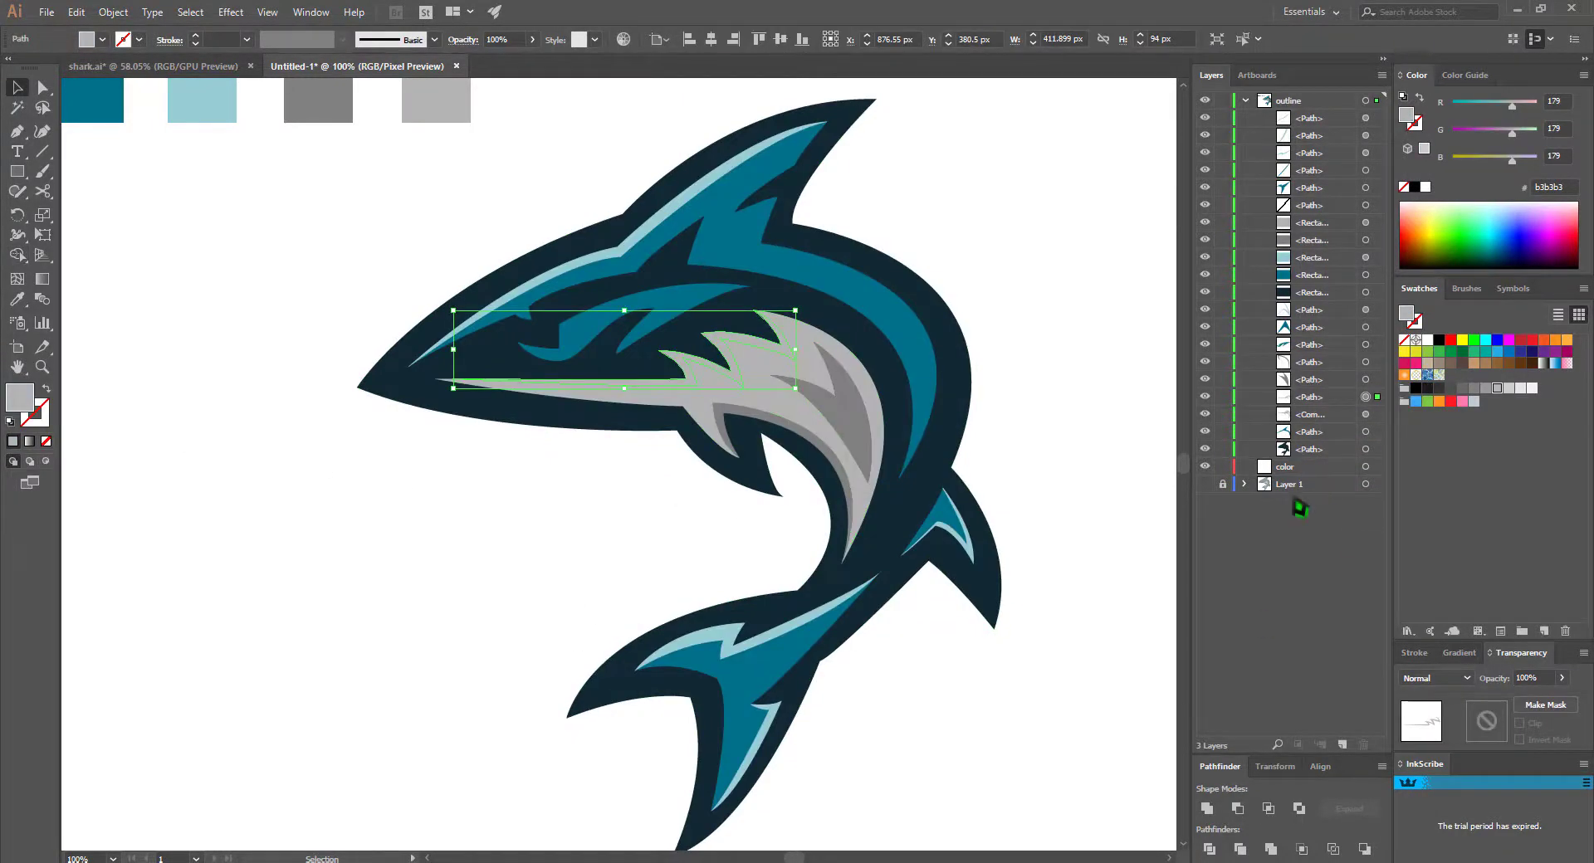
left_click(420, 558)
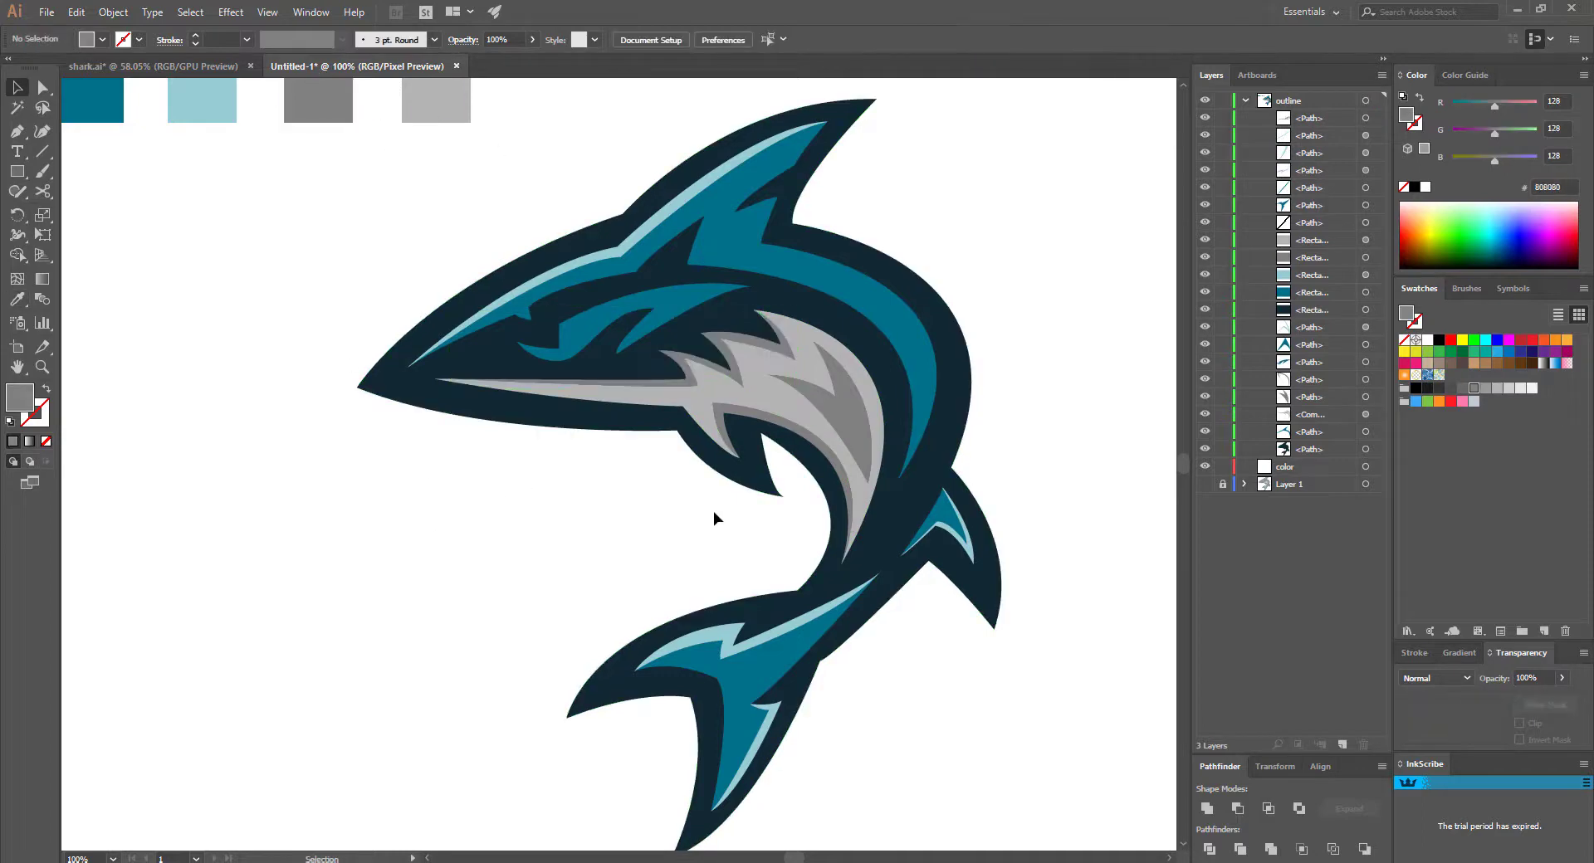
Add a 10 px offset path outline around the whole shark.
key("z")
left_click(598, 547, "alt")
scroll(551, 412, "up", 2)
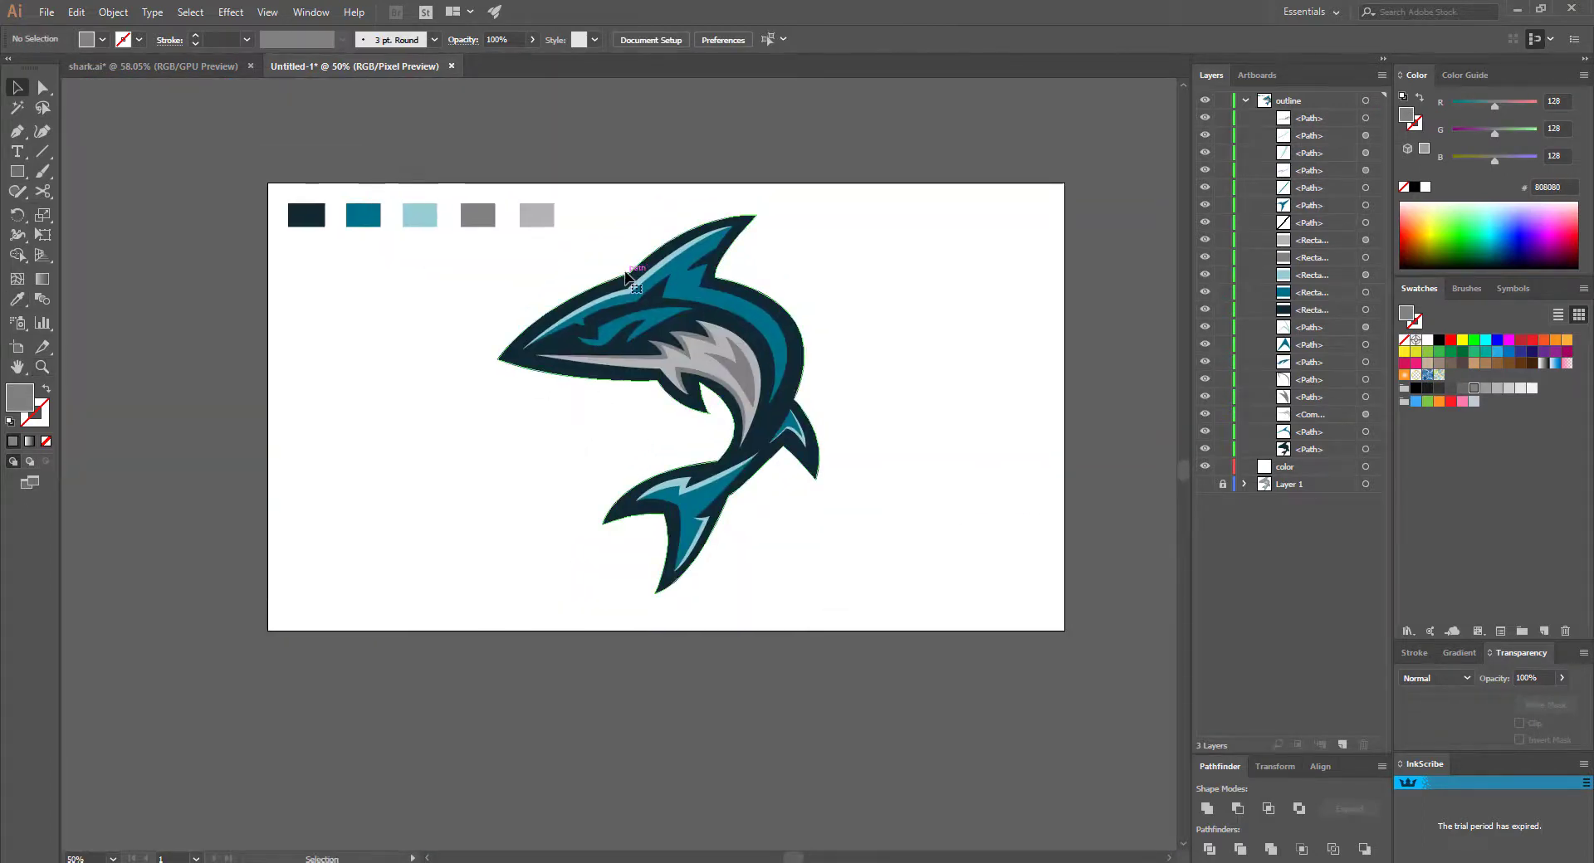
key("v")
left_click(636, 278)
left_click(113, 12)
left_click(416, 463)
left_click(1202, 496)
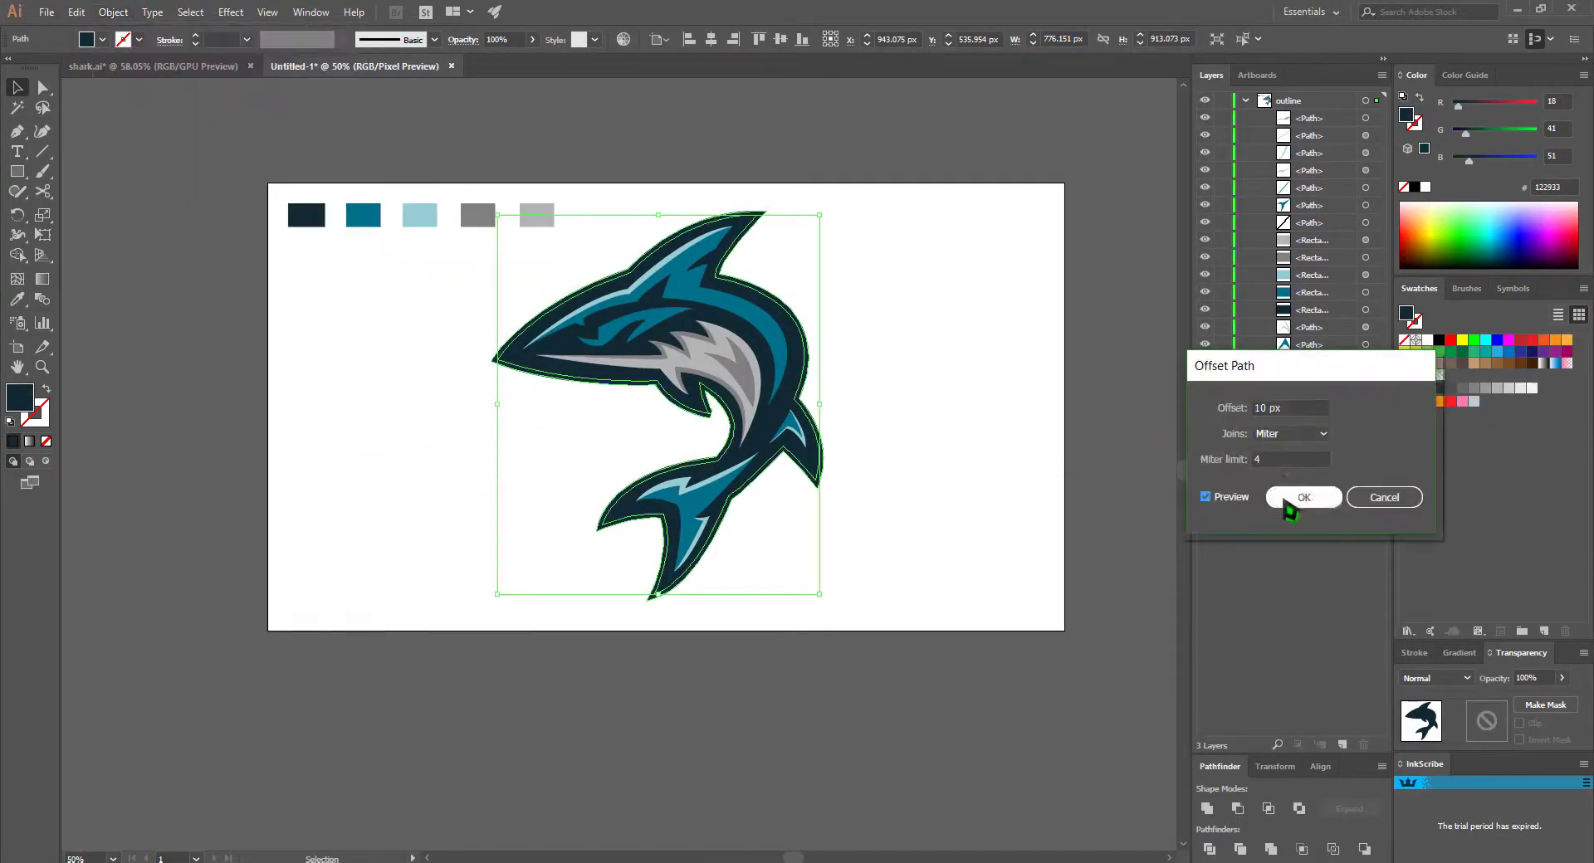
left_click(1306, 495)
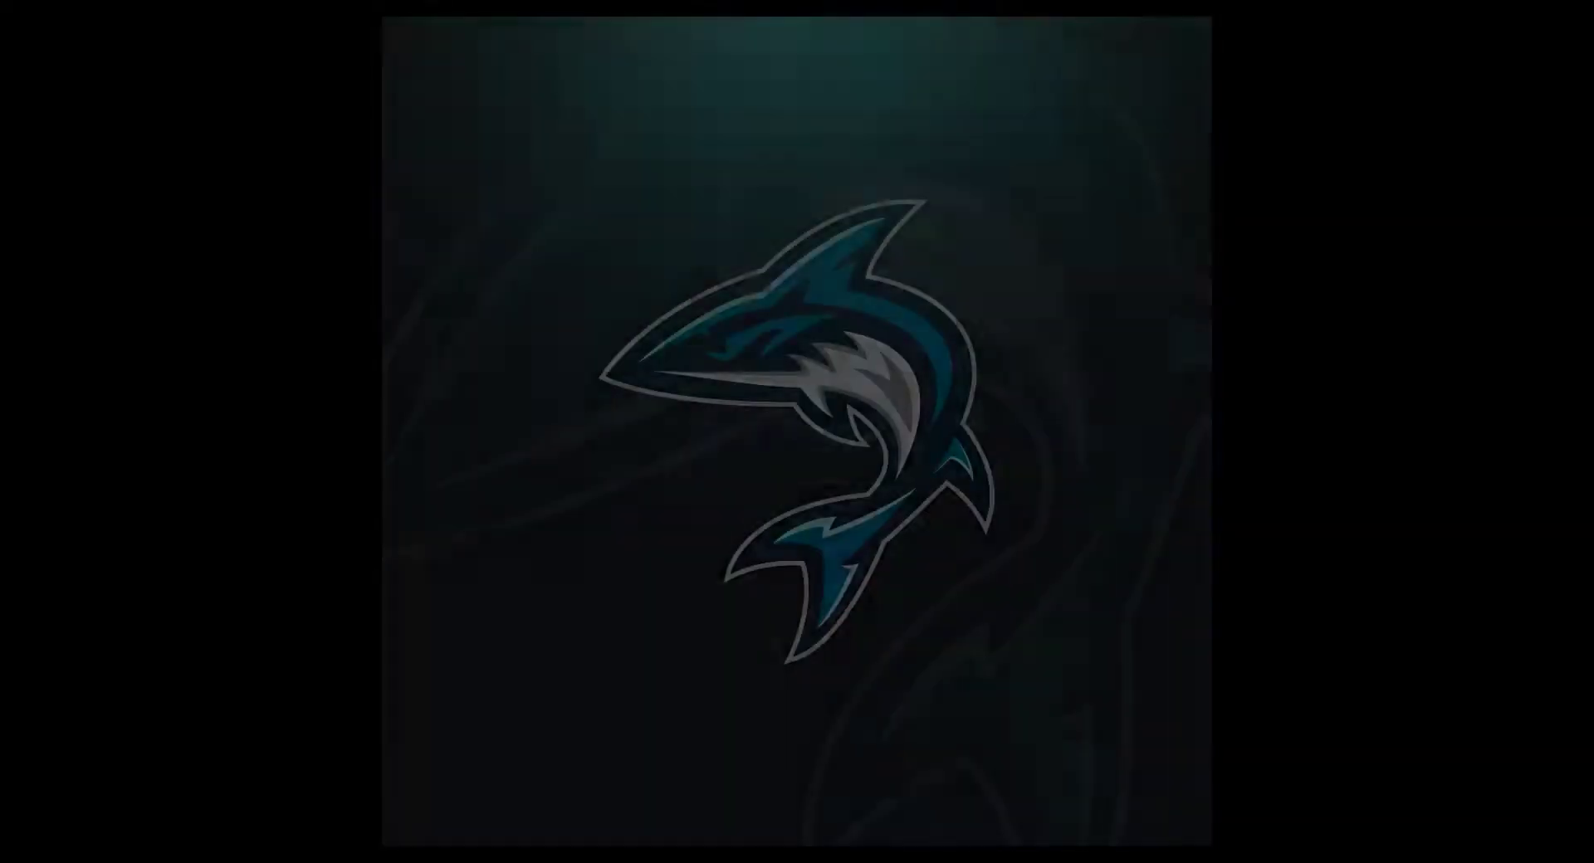